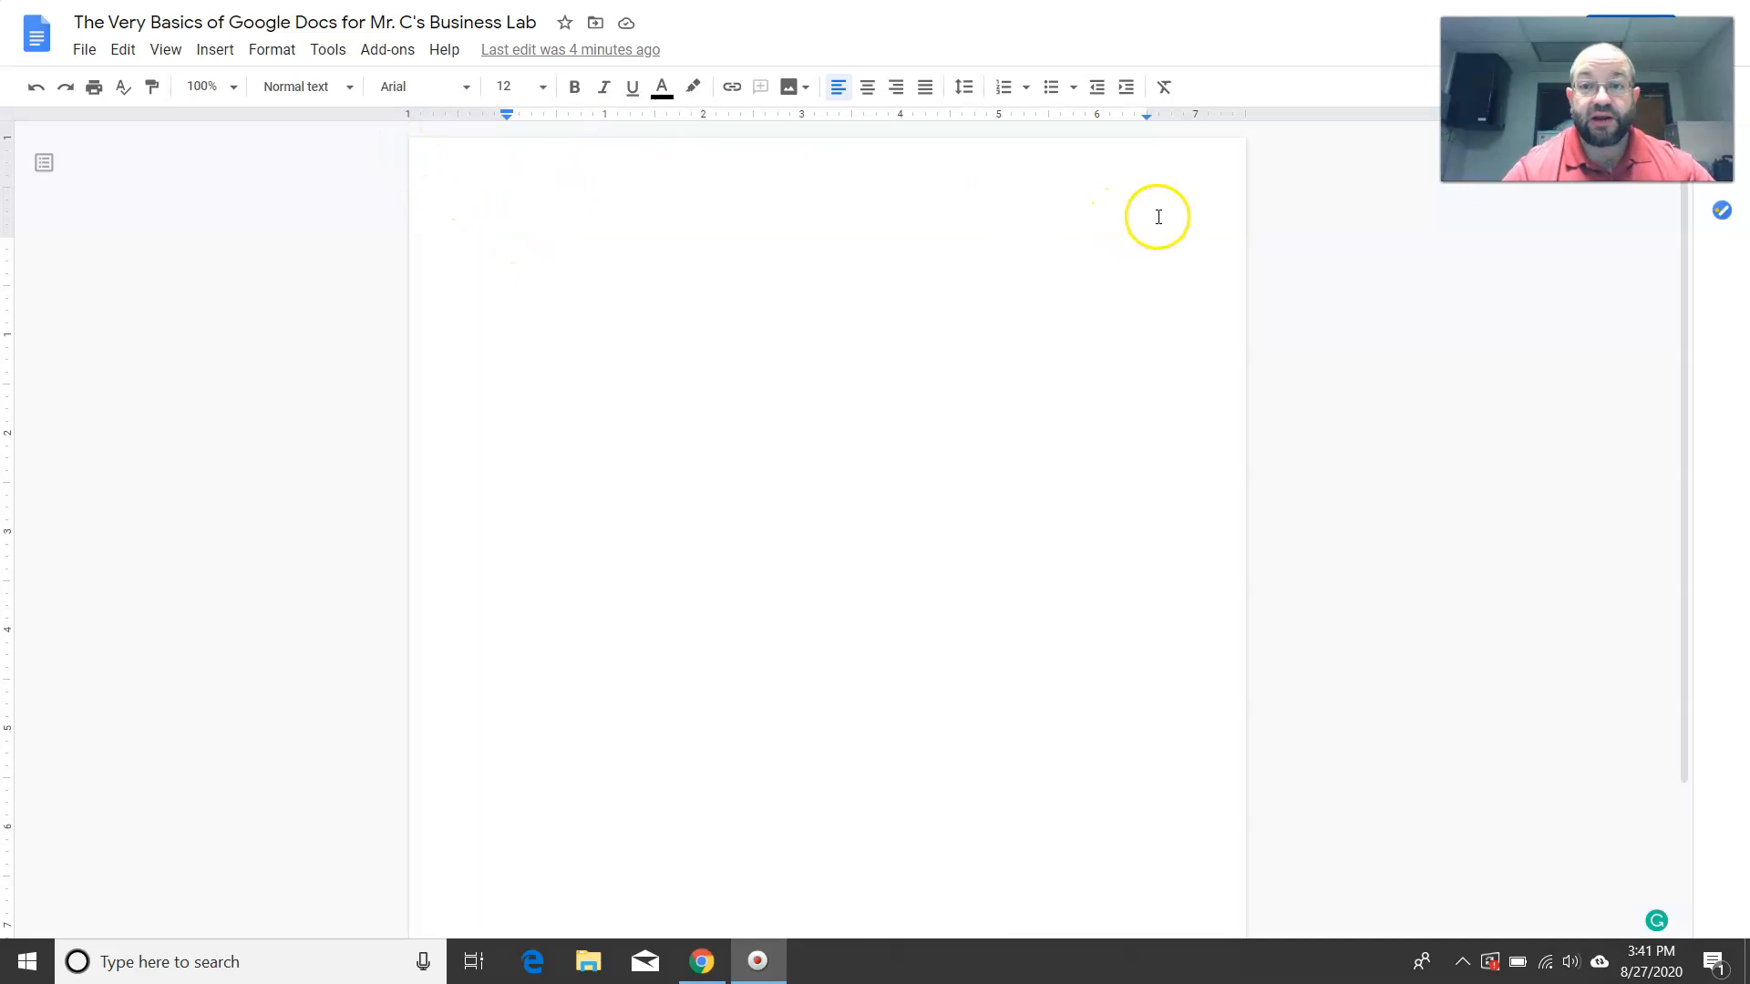
- Write the sentence "One can simply start to type whatever they want here." on the first line of the document body
mouse_move(1686, 582)
mouse_down()
mouse_move(1676, 715)
mouse_move(1672, 520)
mouse_move(1656, 703)
mouse_move(1672, 504)
mouse_move(1646, 641)
mouse_move(1655, 756)
mouse_move(1672, 539)
mouse_move(1672, 554)
mouse_up()
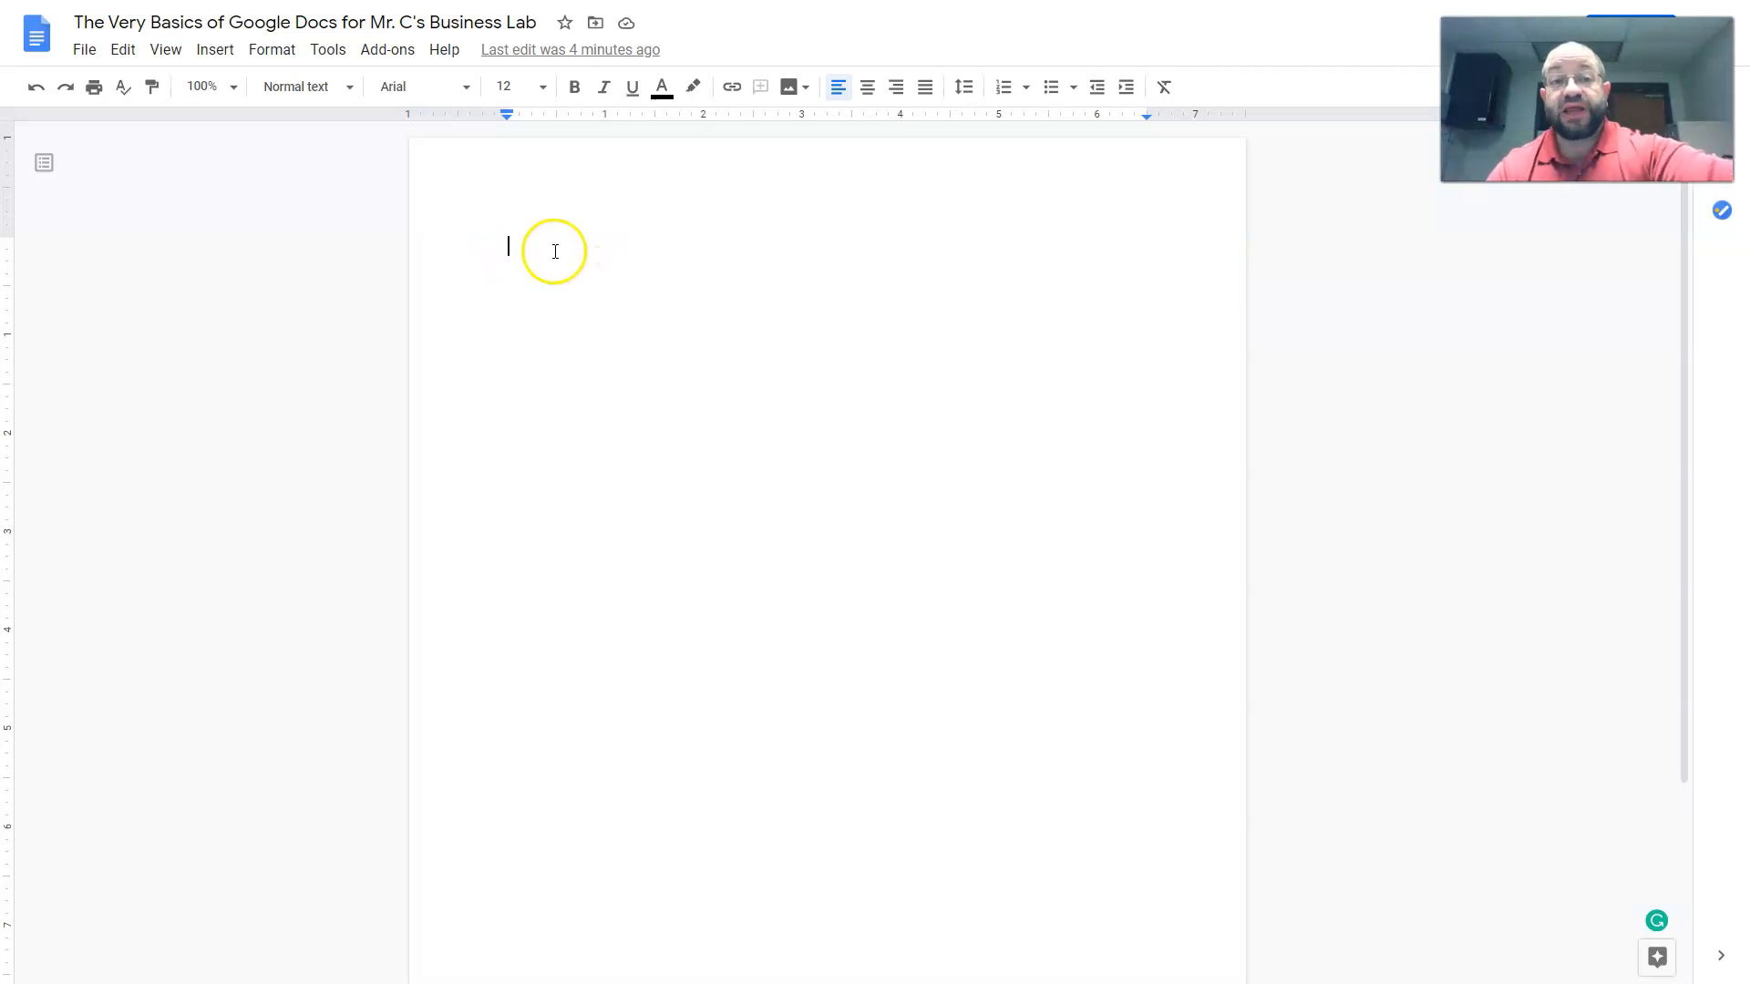
click(525, 248)
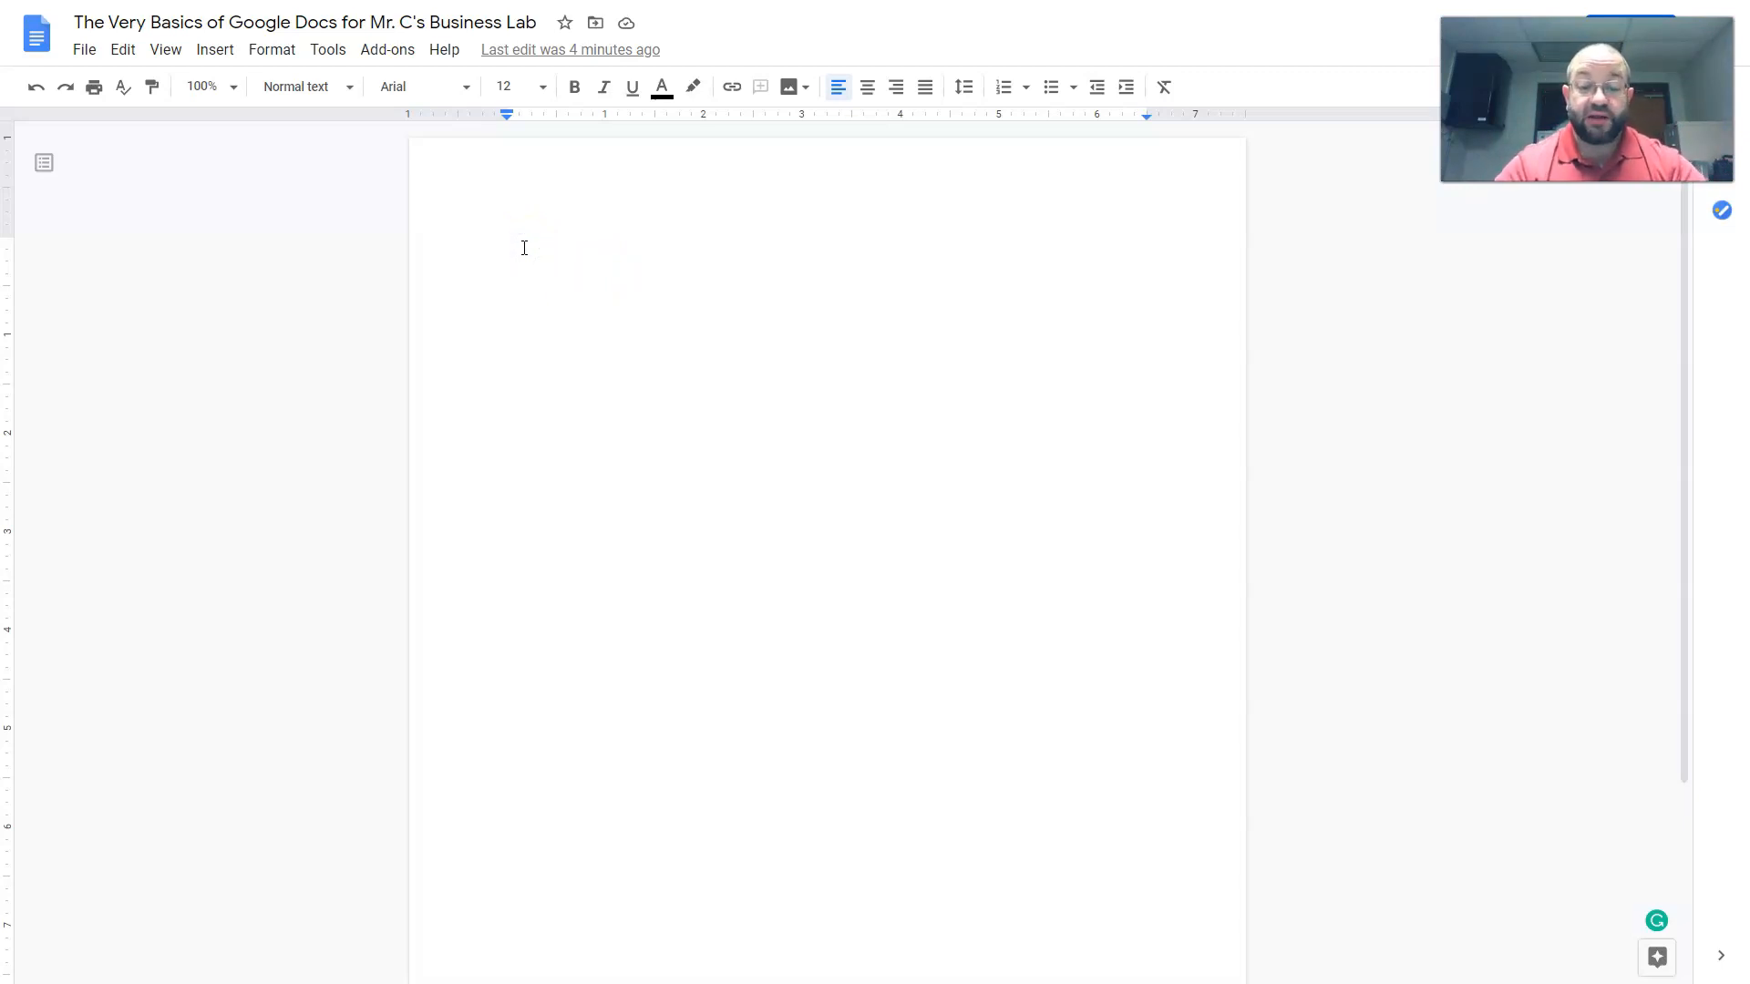
text(One)
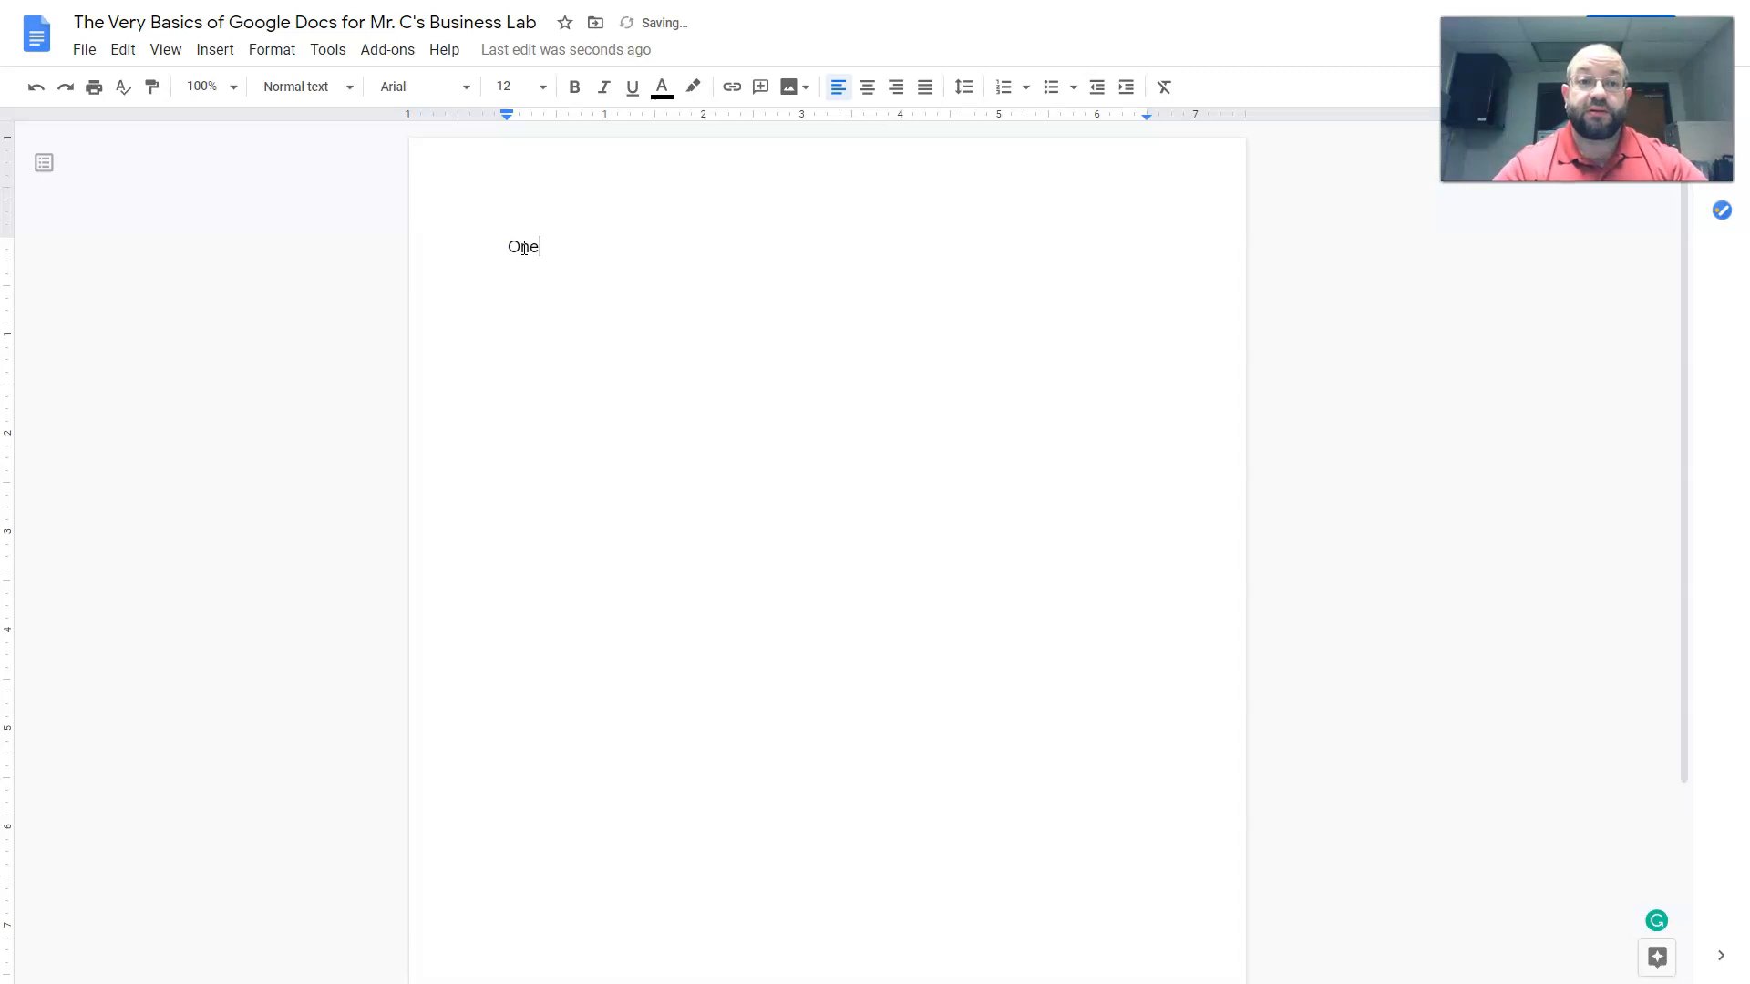
text( can simpl)
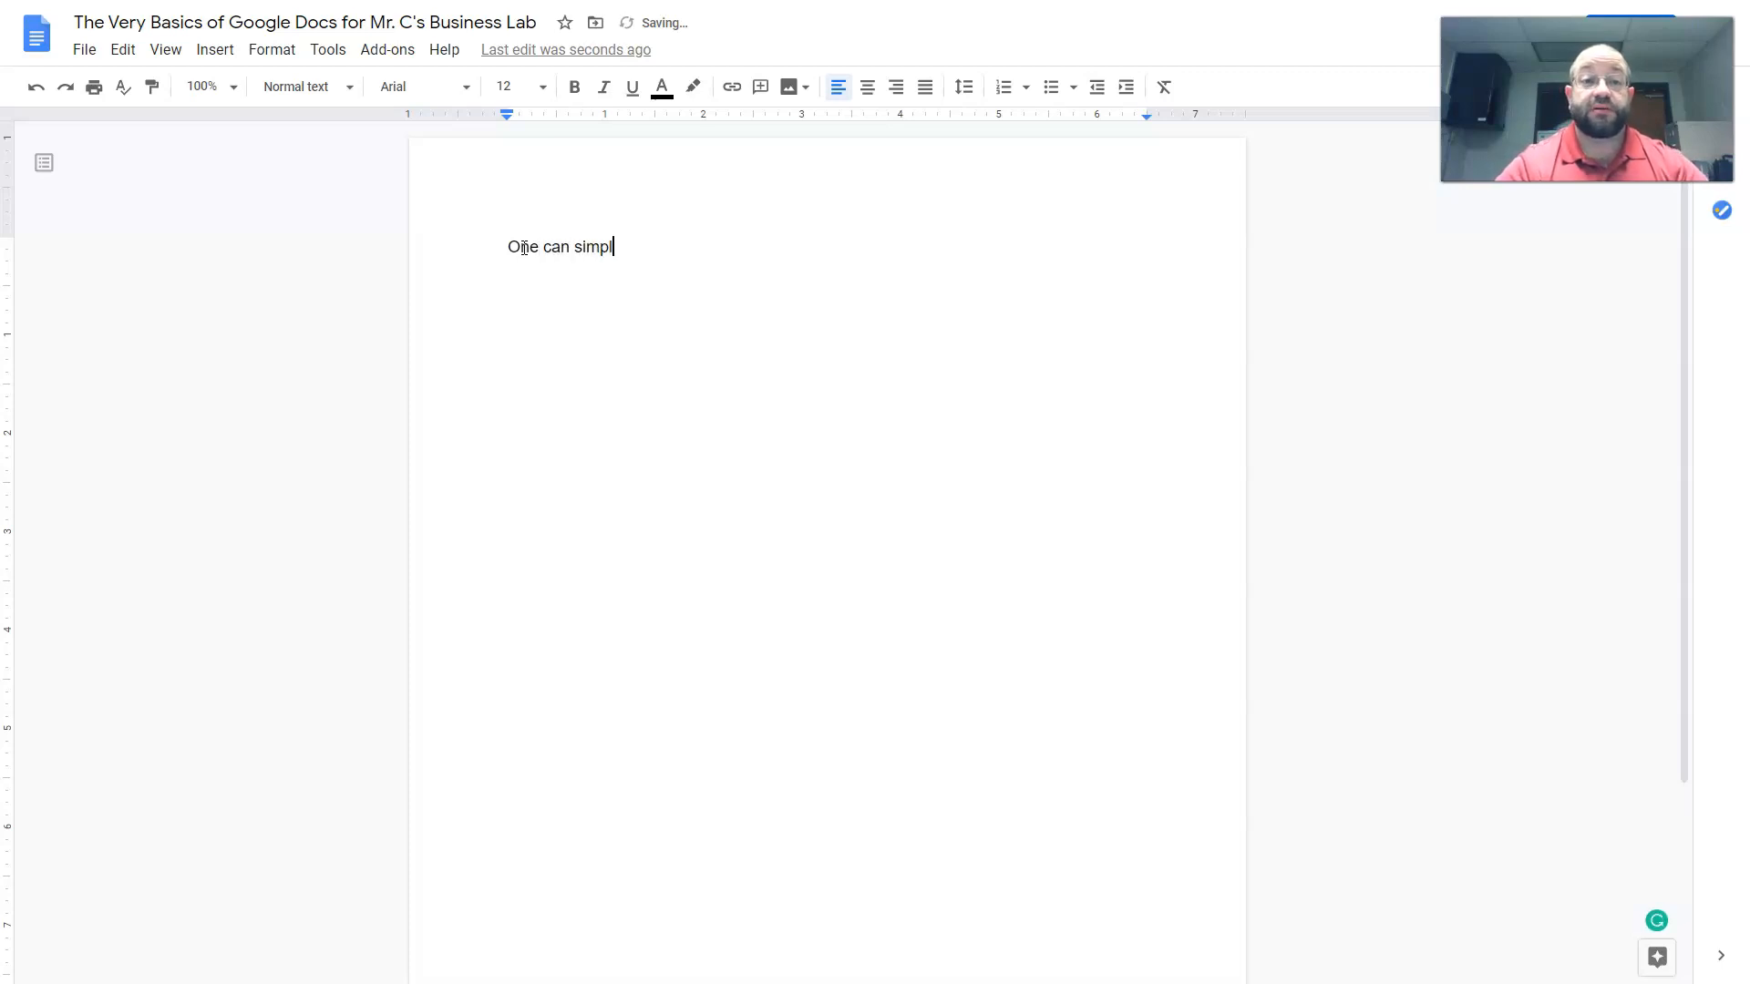
text(y start to y)
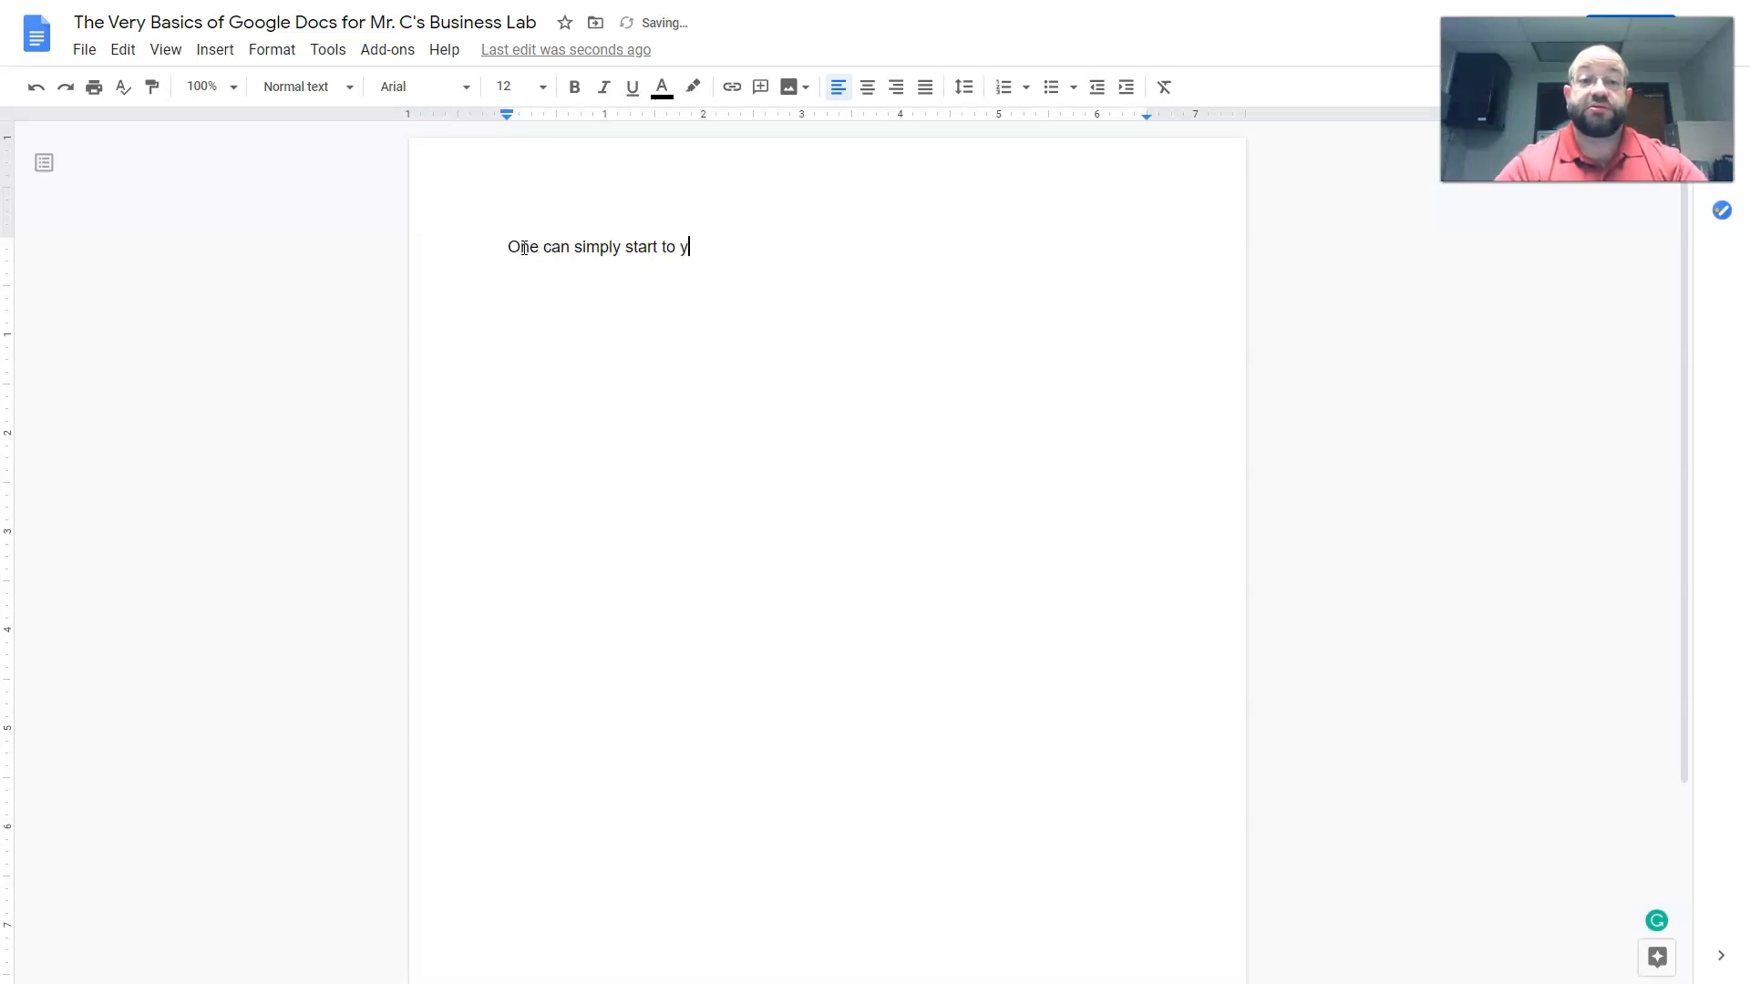
key(BackSpace)
text(type whatever)
key(BackSpace)
key(BackSpace)
key(BackSpace)
key(BackSpace)
text(ever they want here.)
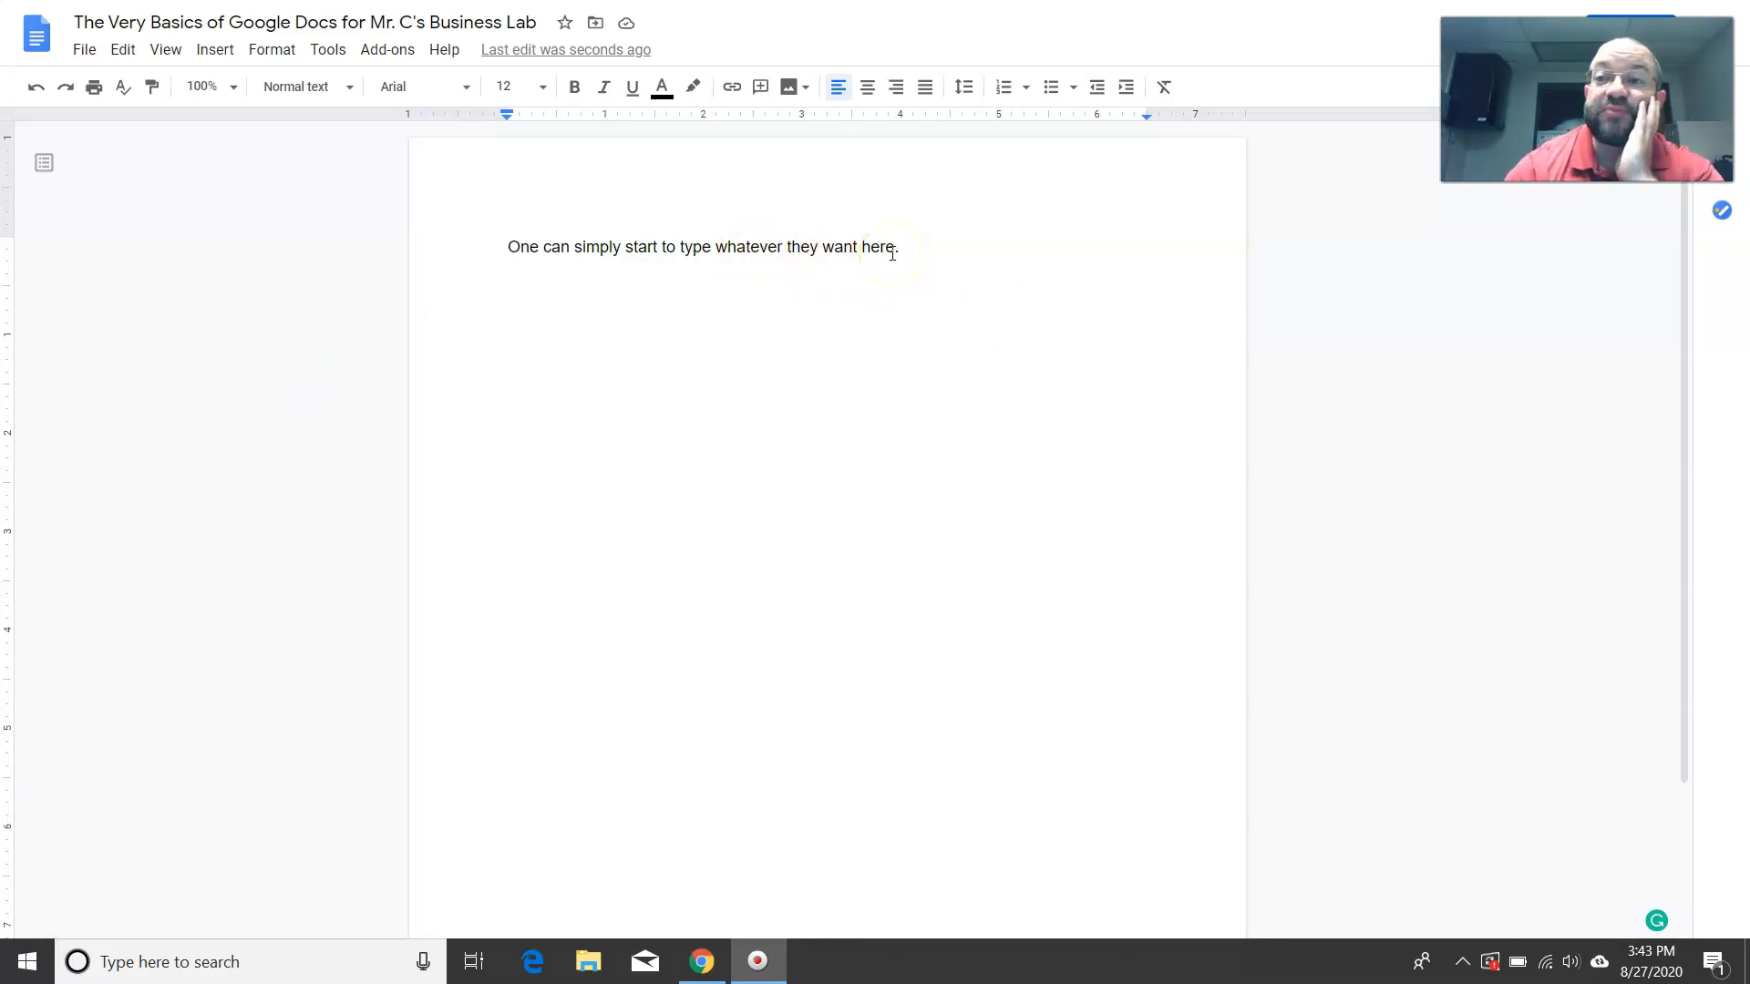
- Open the page header for editing and return to the document body without adding header text
double_click(502, 160)
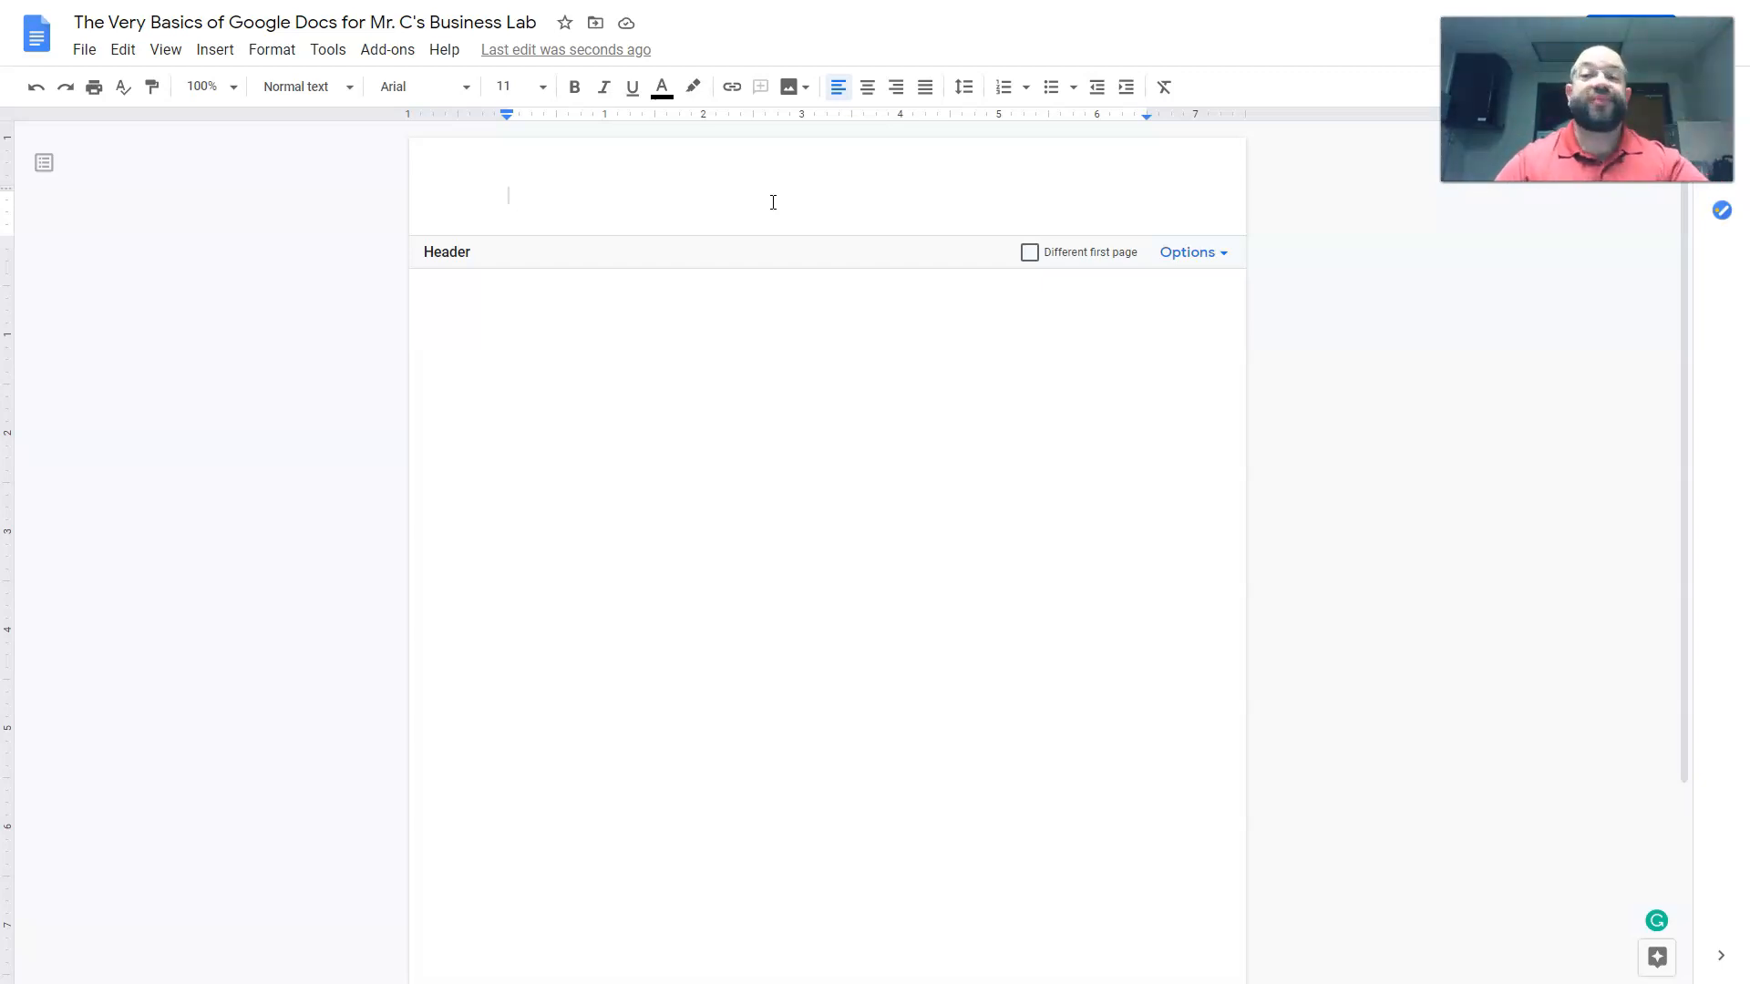
click(657, 391)
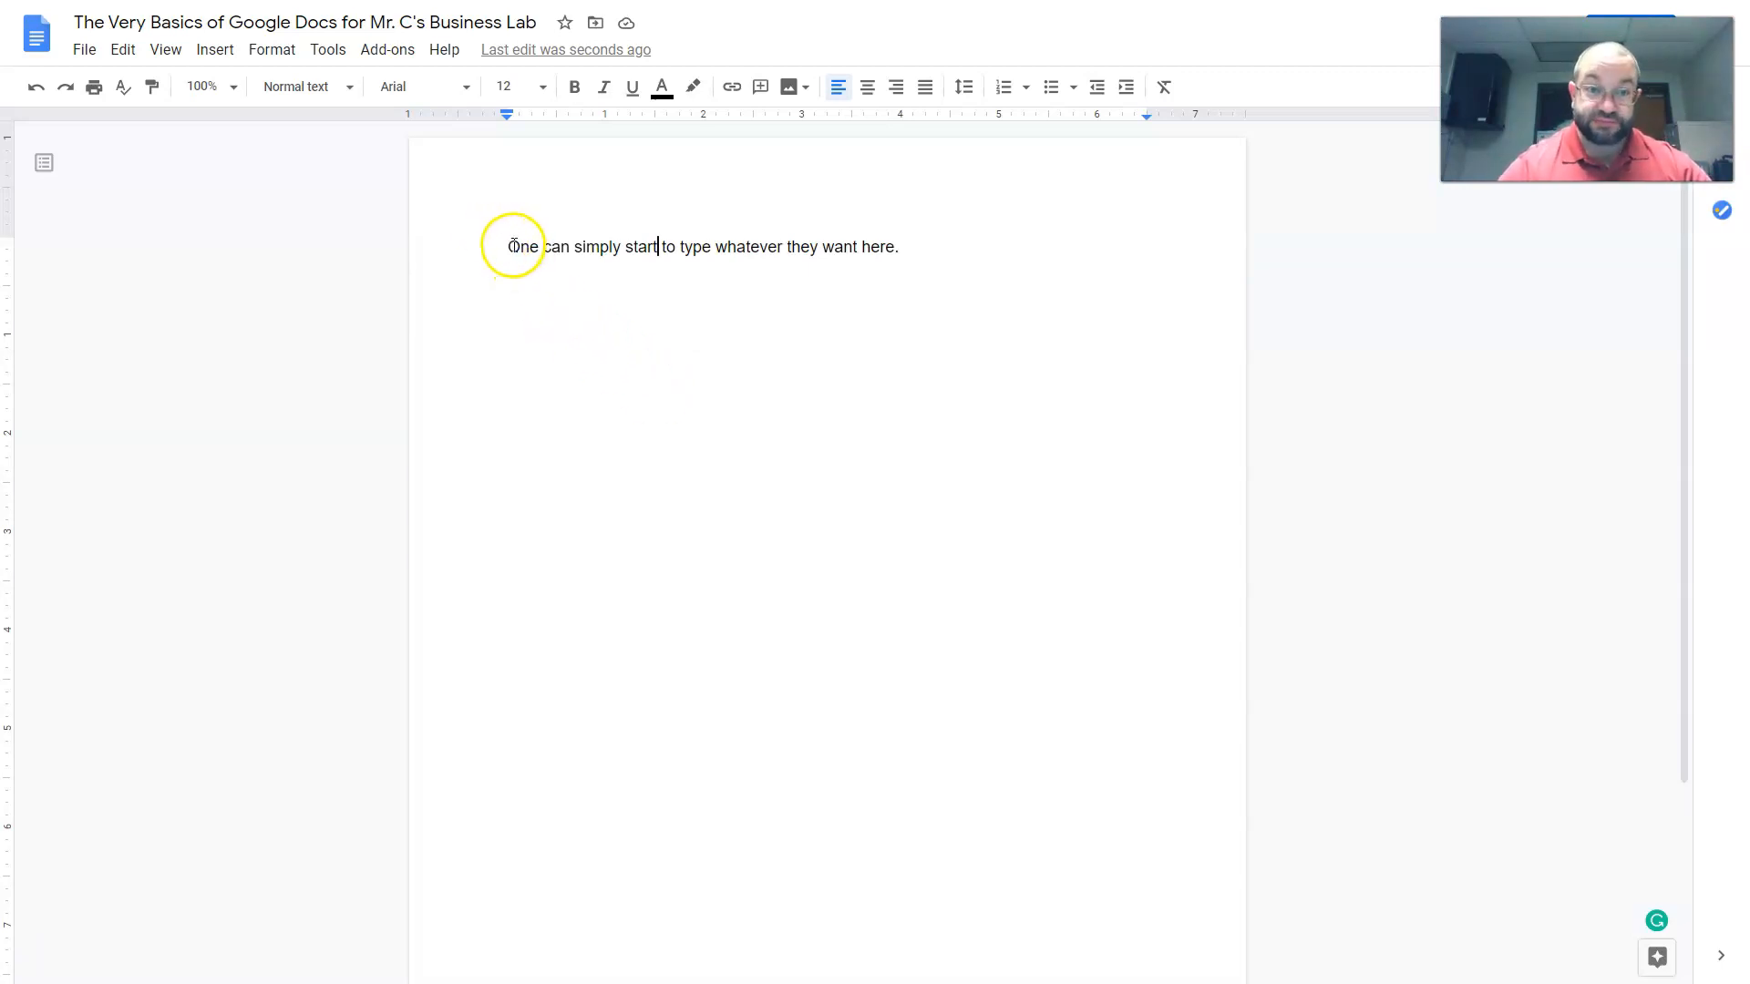
- Select the whole sentence on the first line and set its font to Ultra
drag(507, 246, 585, 240)
drag(799, 244, 909, 244)
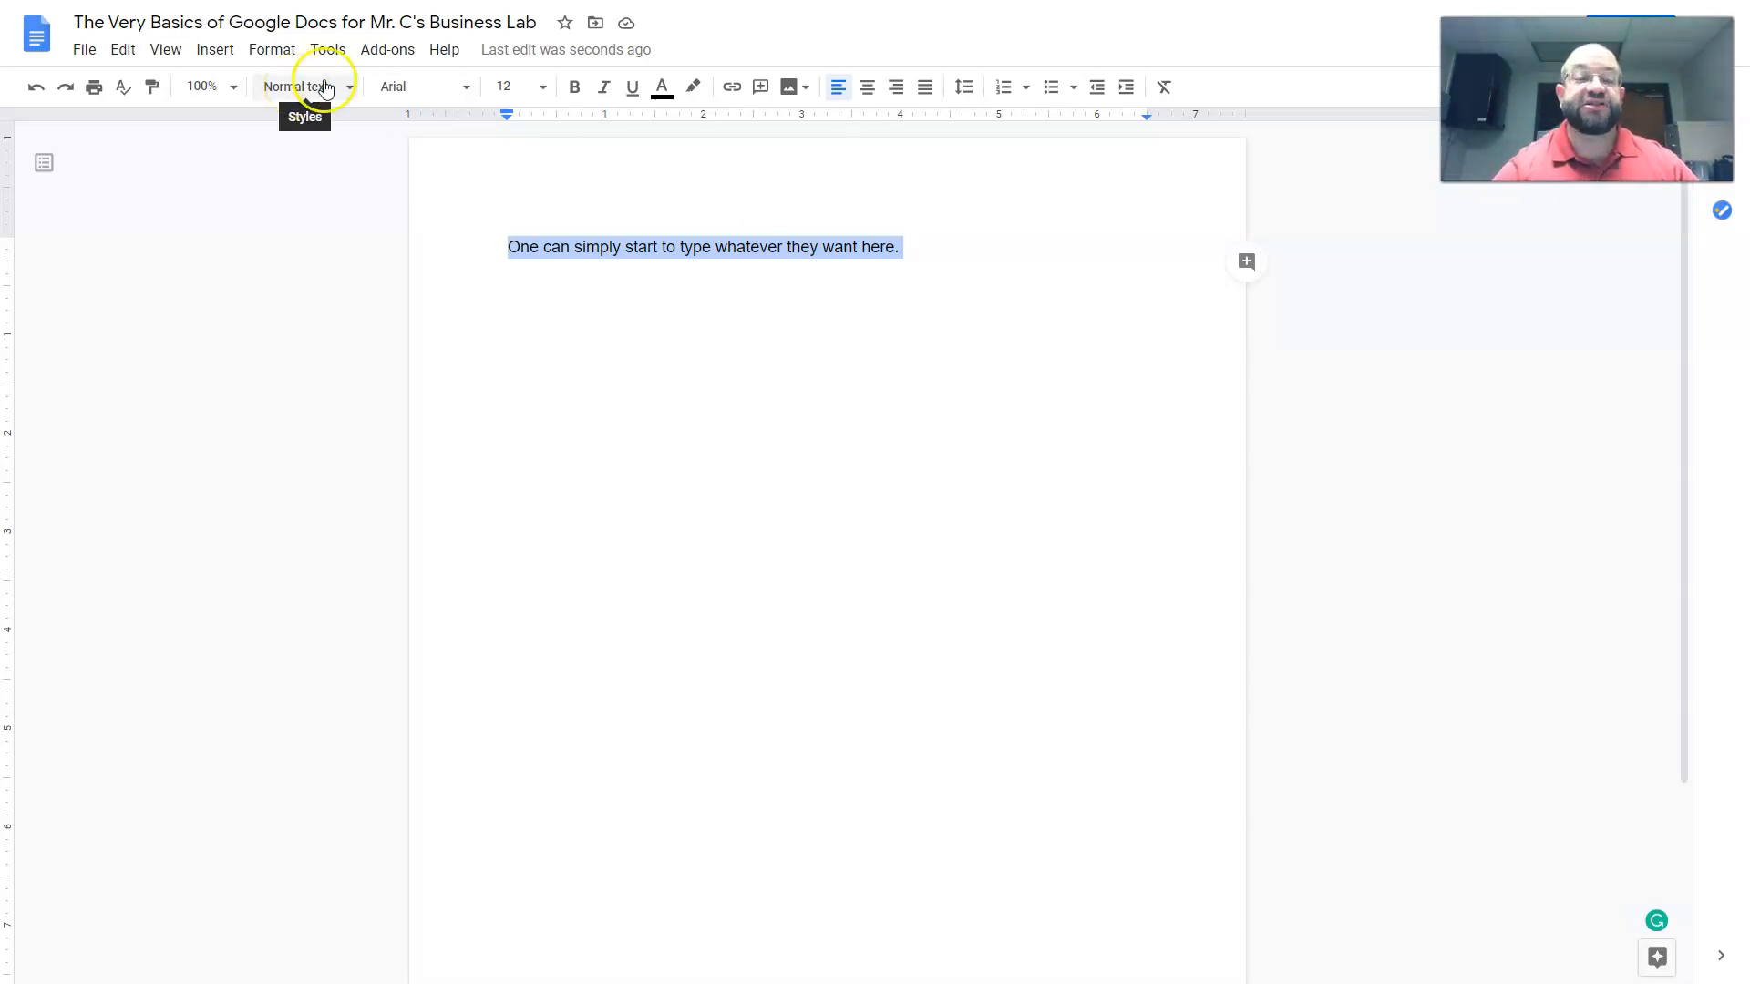
click(469, 89)
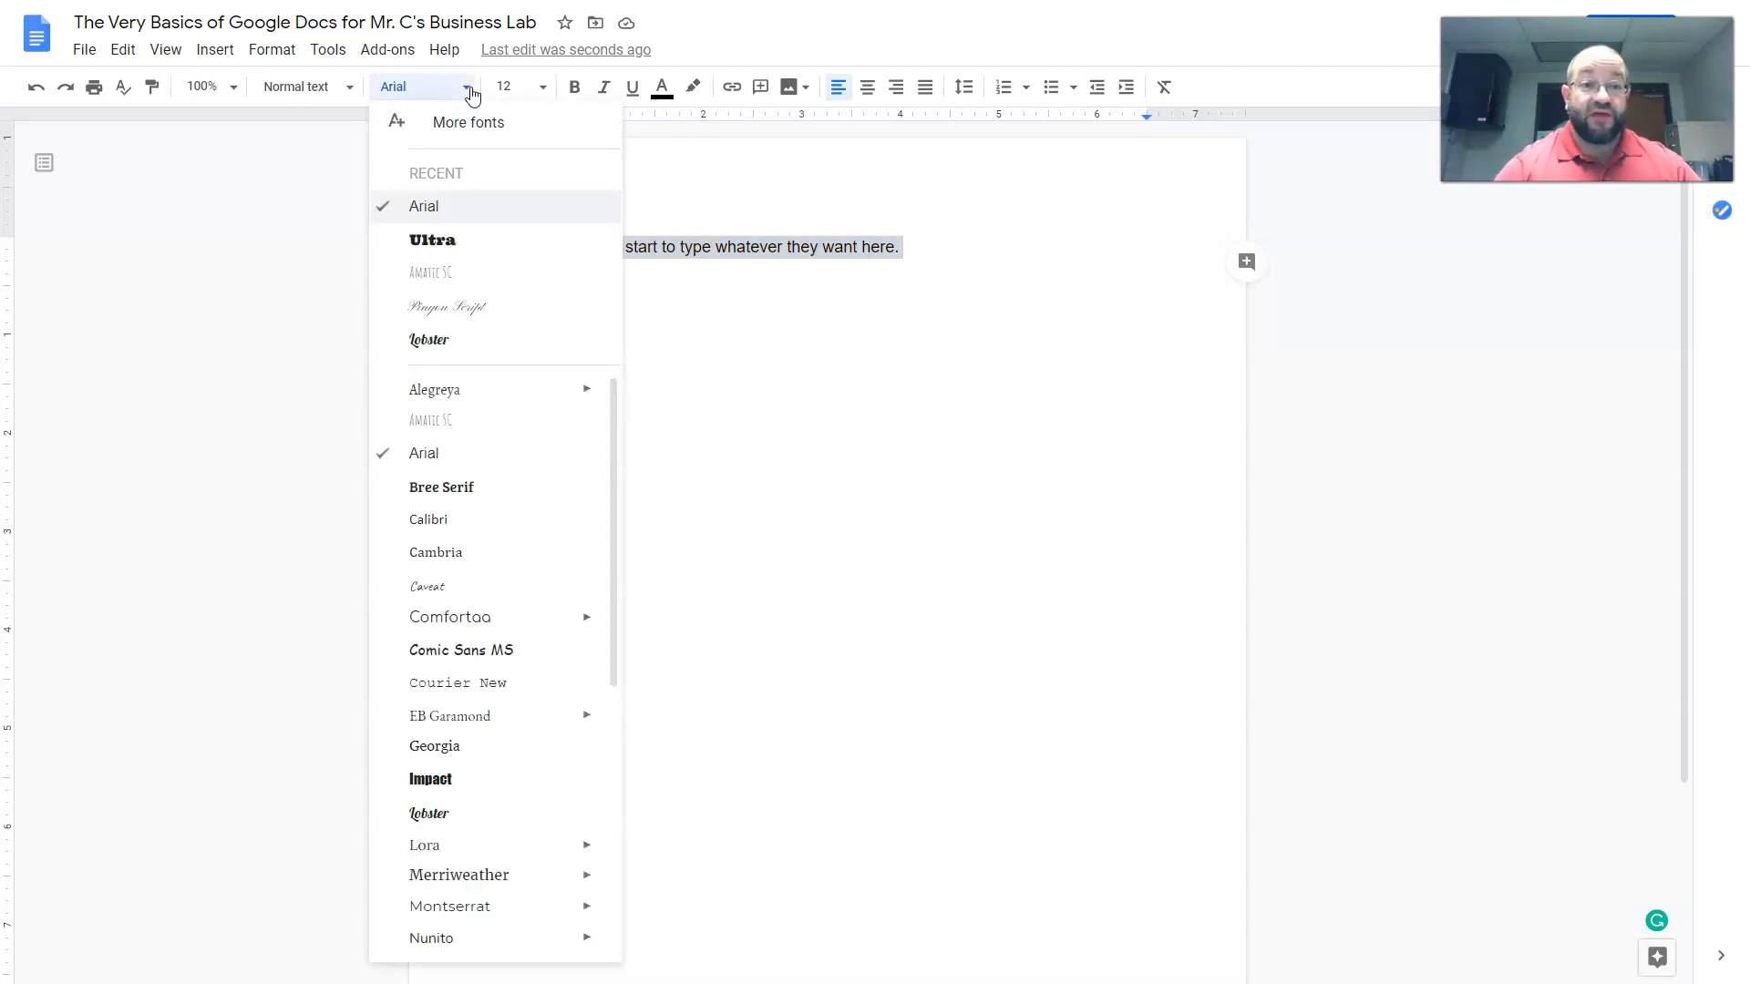
click(442, 239)
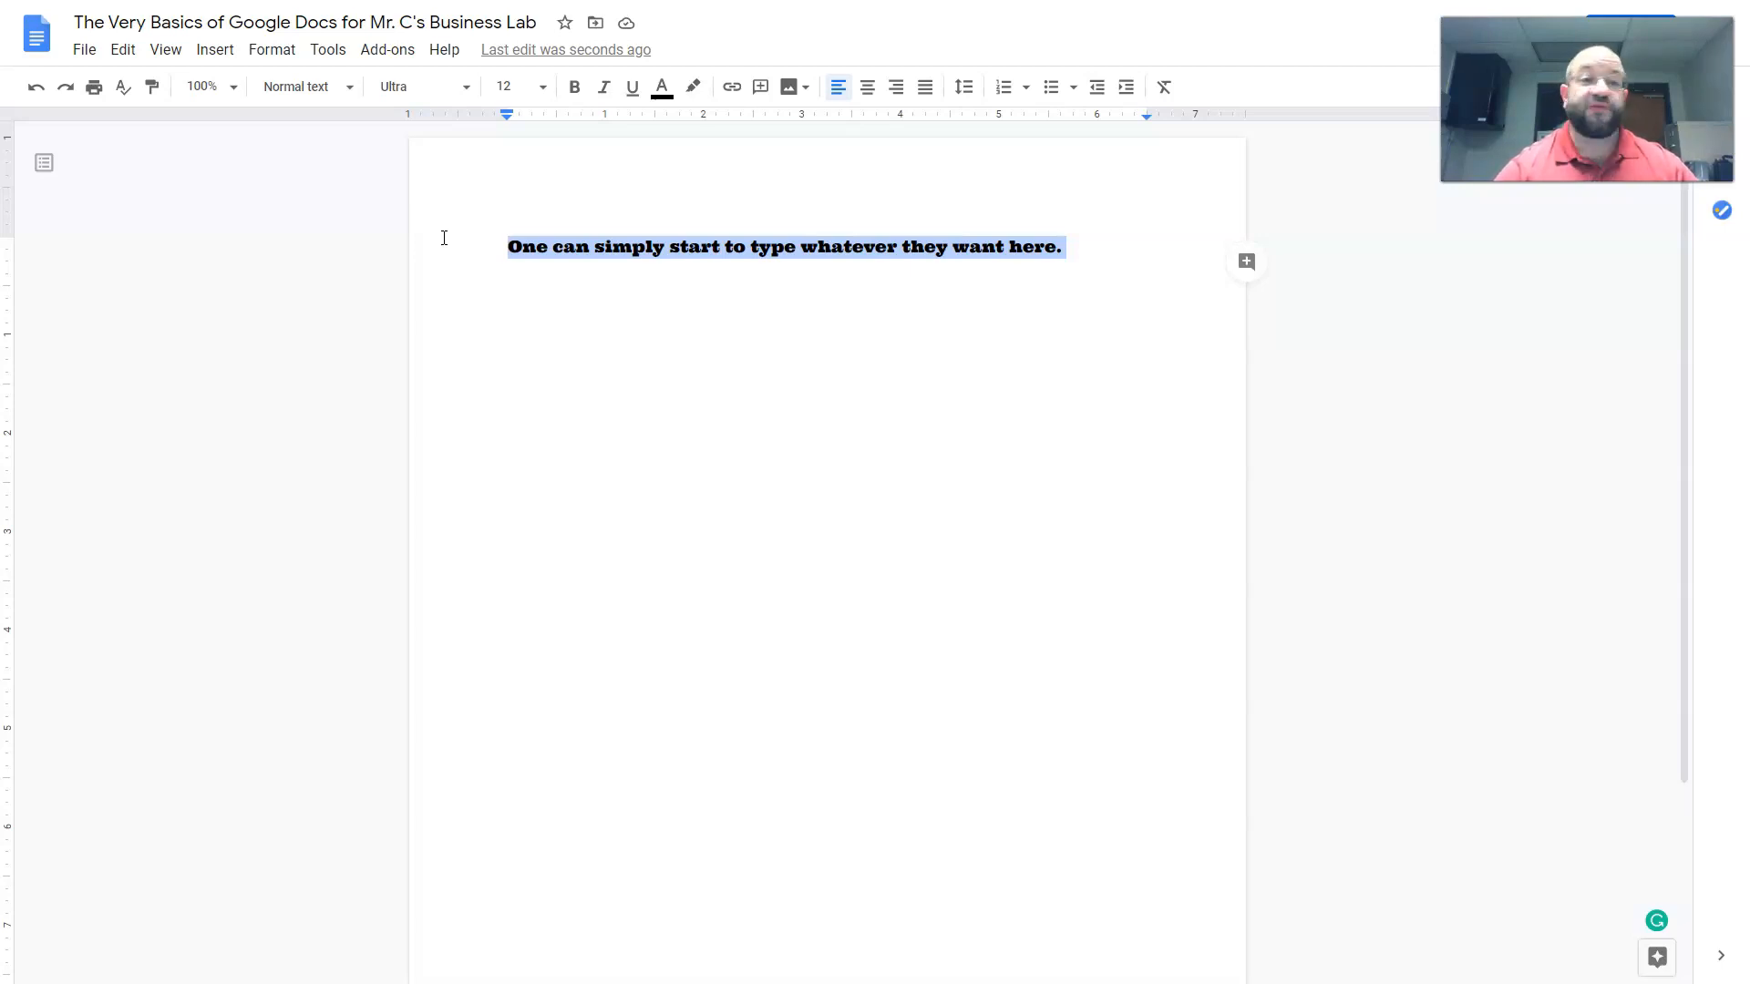
- Try the Pinyon Script font and the Lobster font on the selected sentence
click(468, 89)
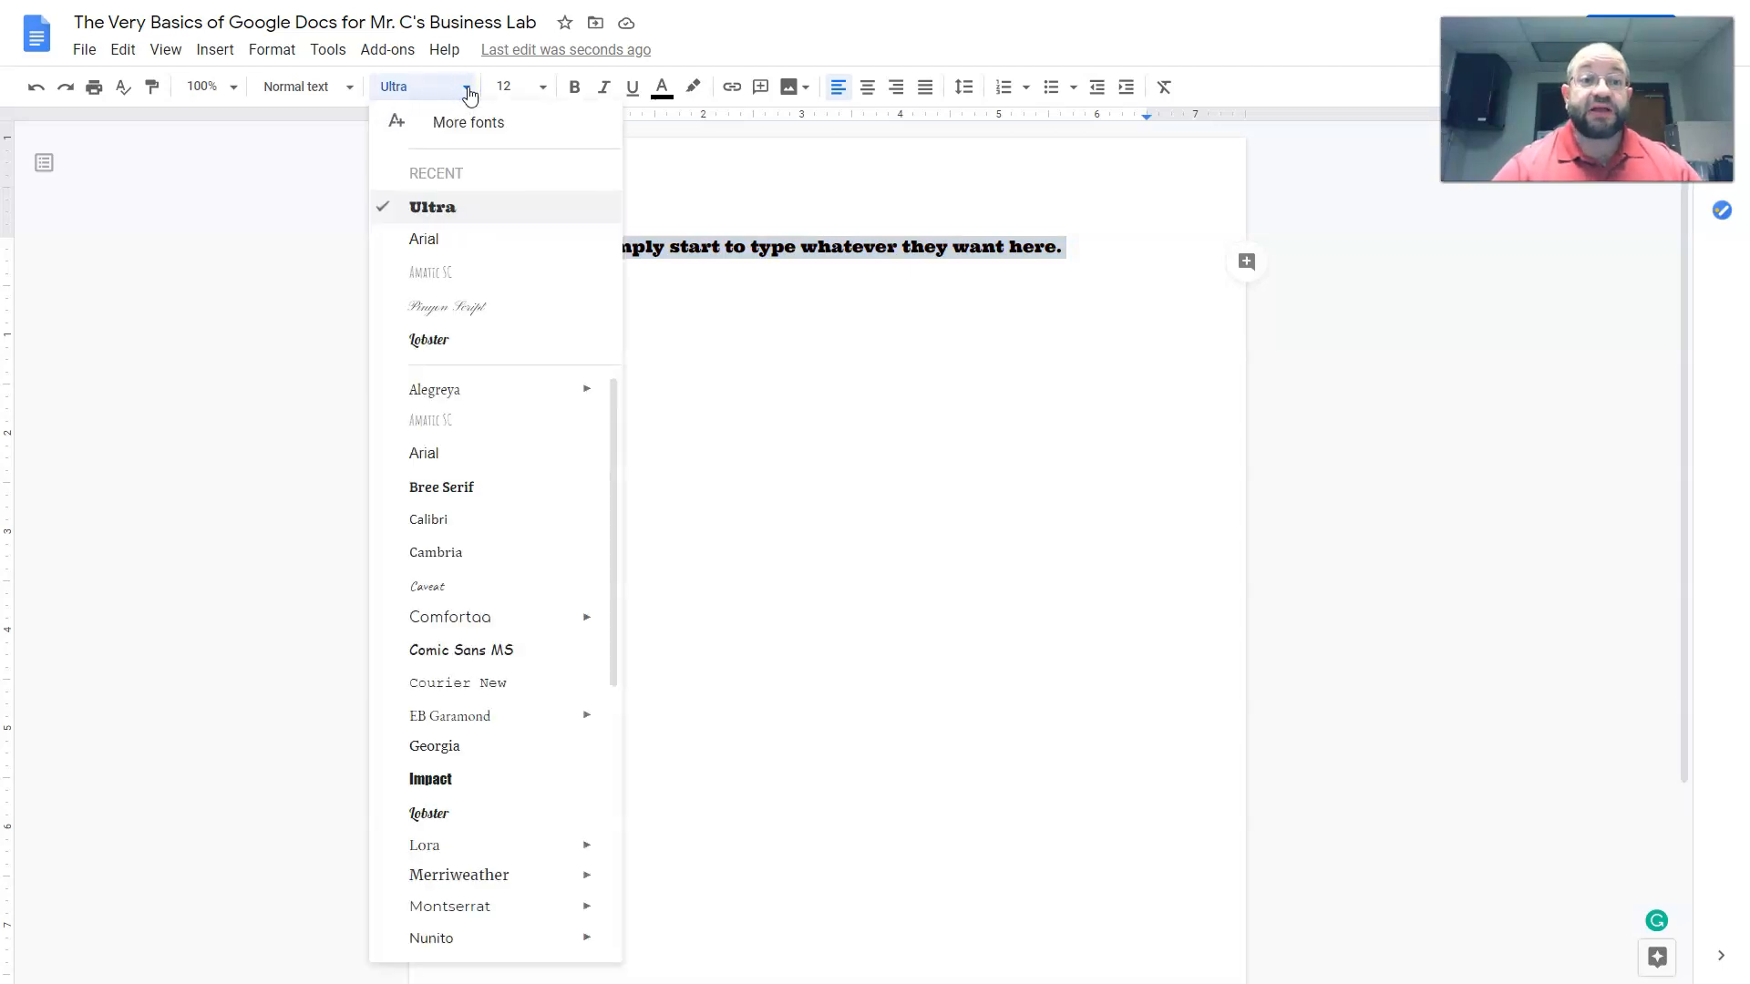
click(431, 308)
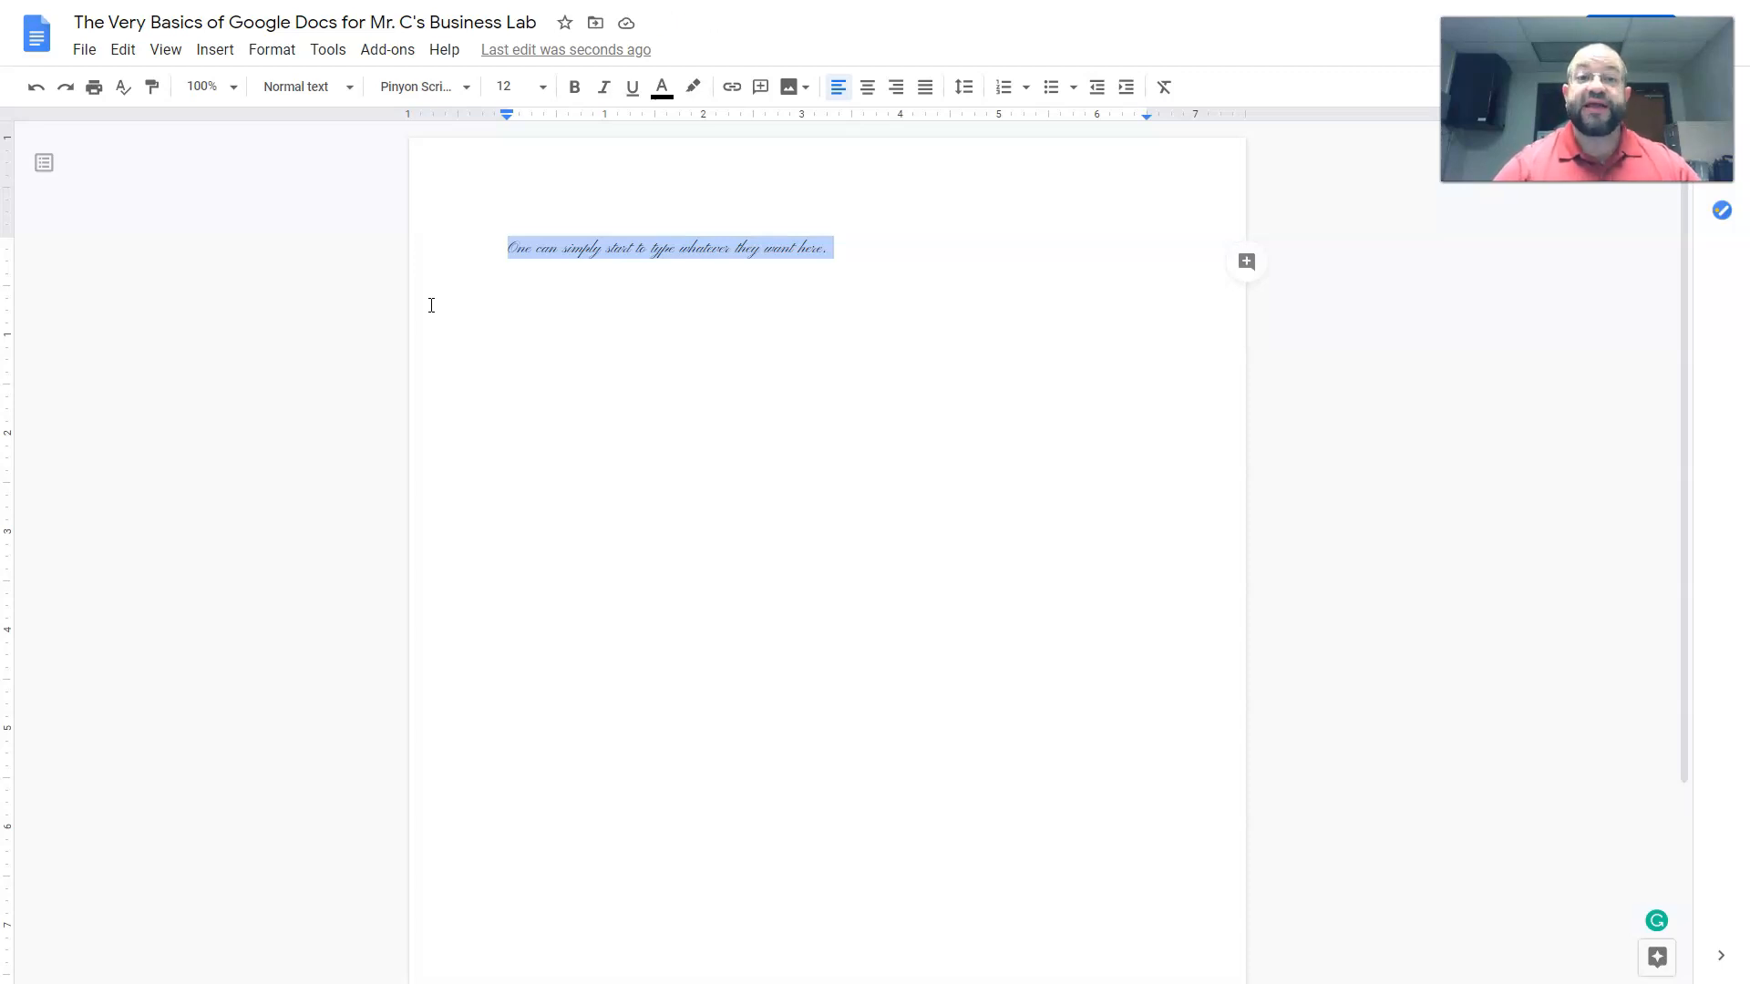
click(471, 87)
click(419, 353)
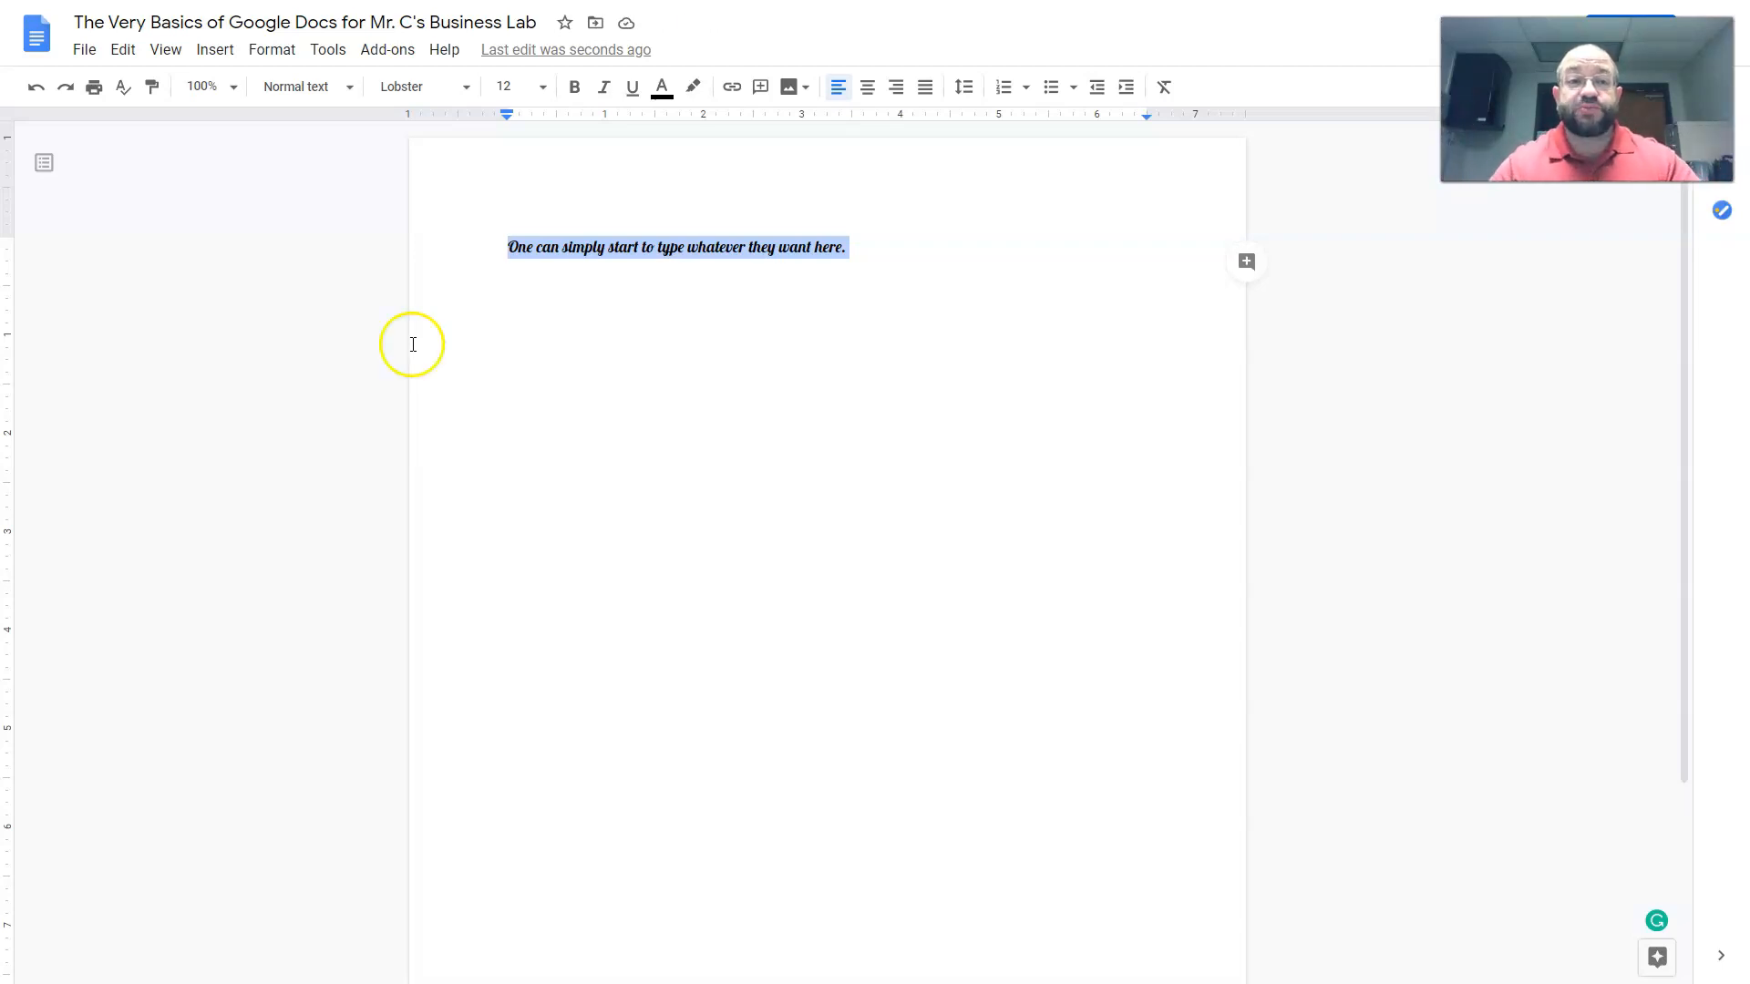
- Try the Comic Sans MS font and the Impact font on the selected sentence
click(466, 91)
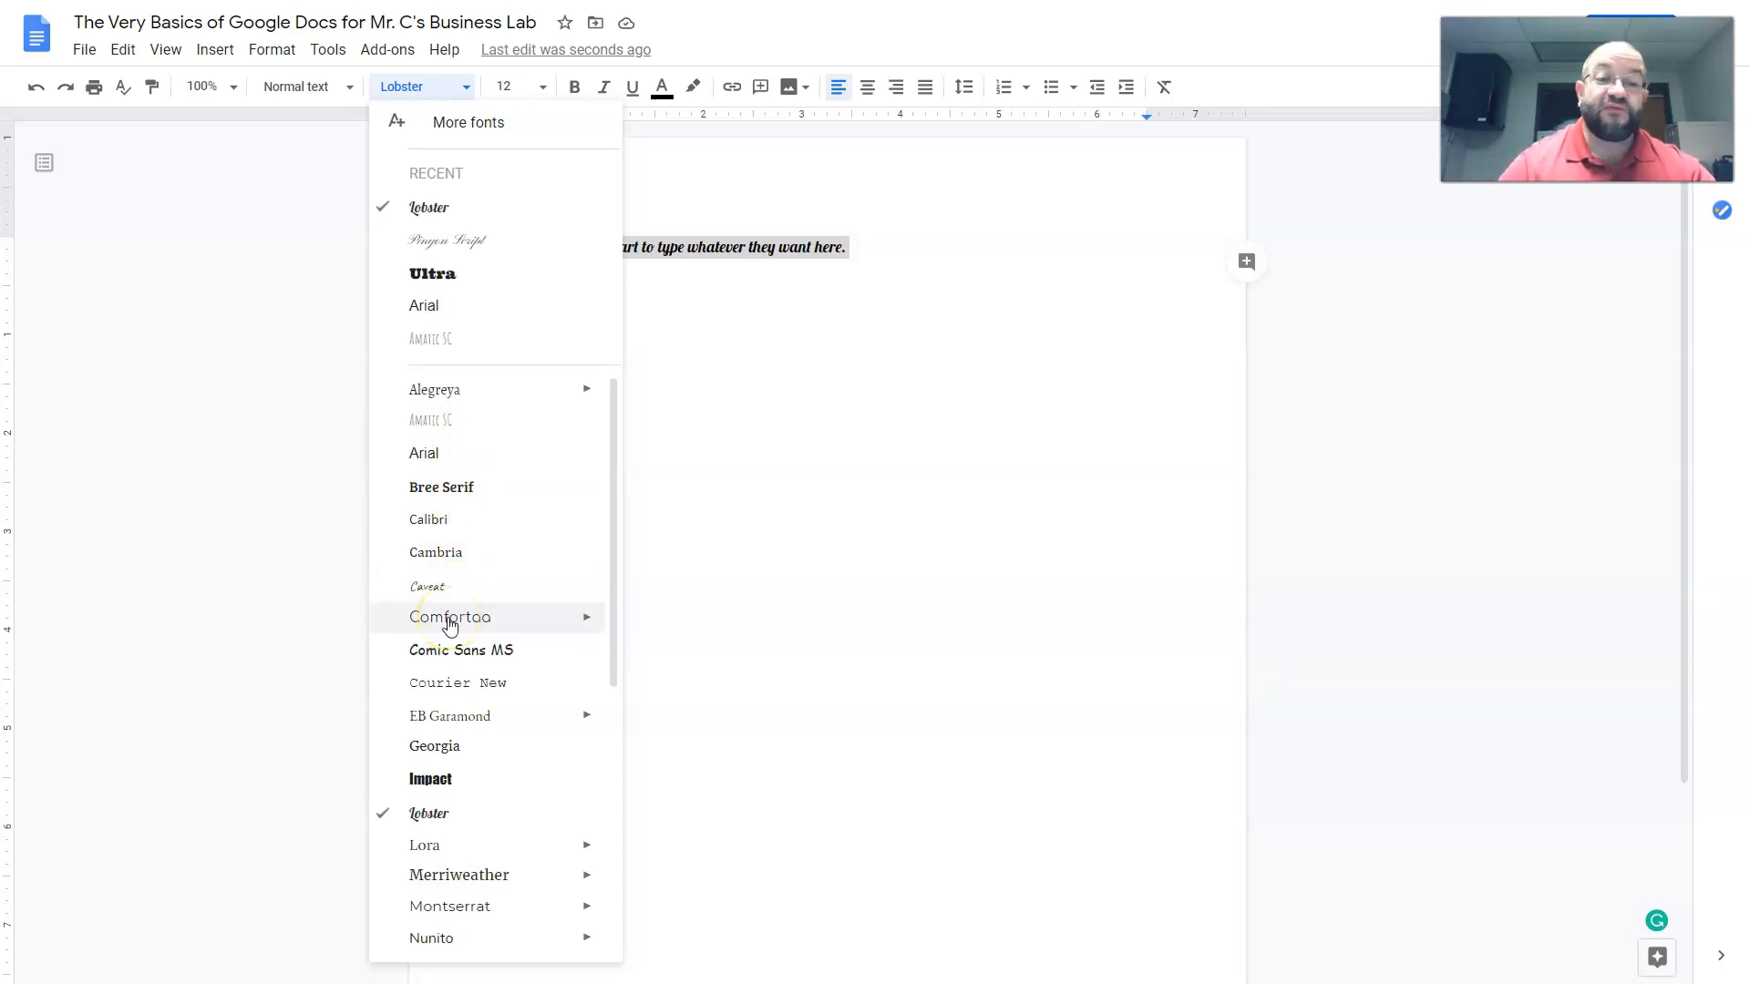
click(450, 651)
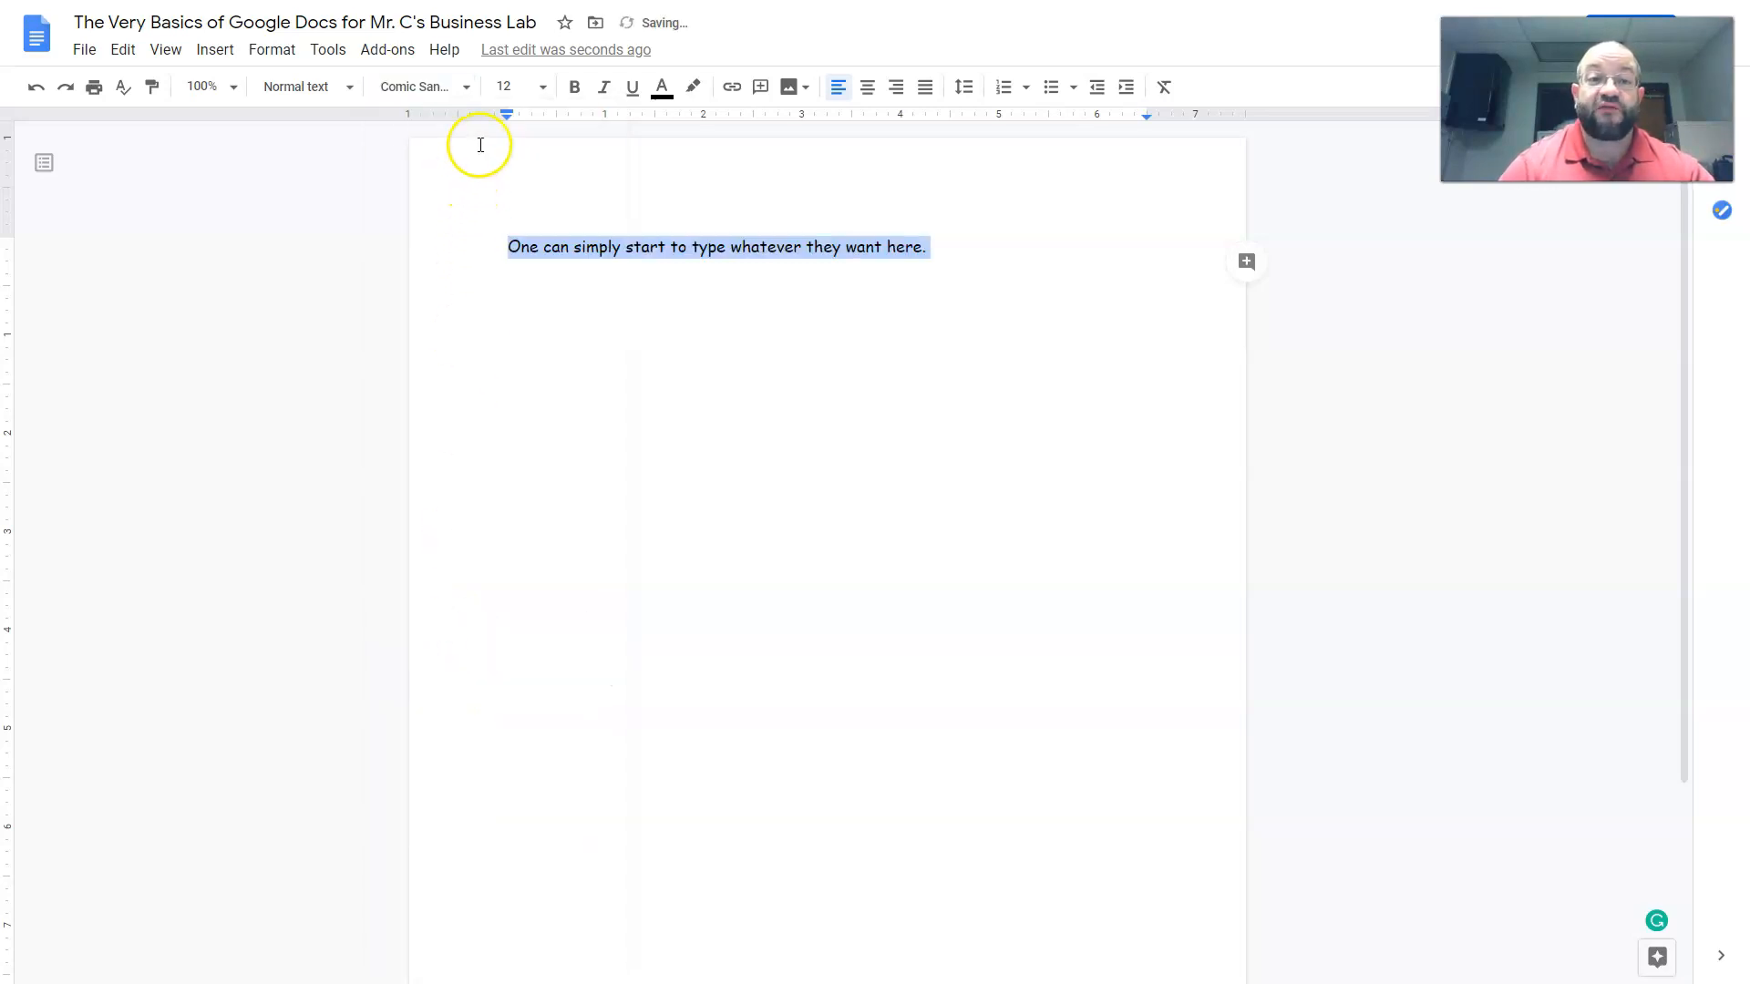
click(467, 90)
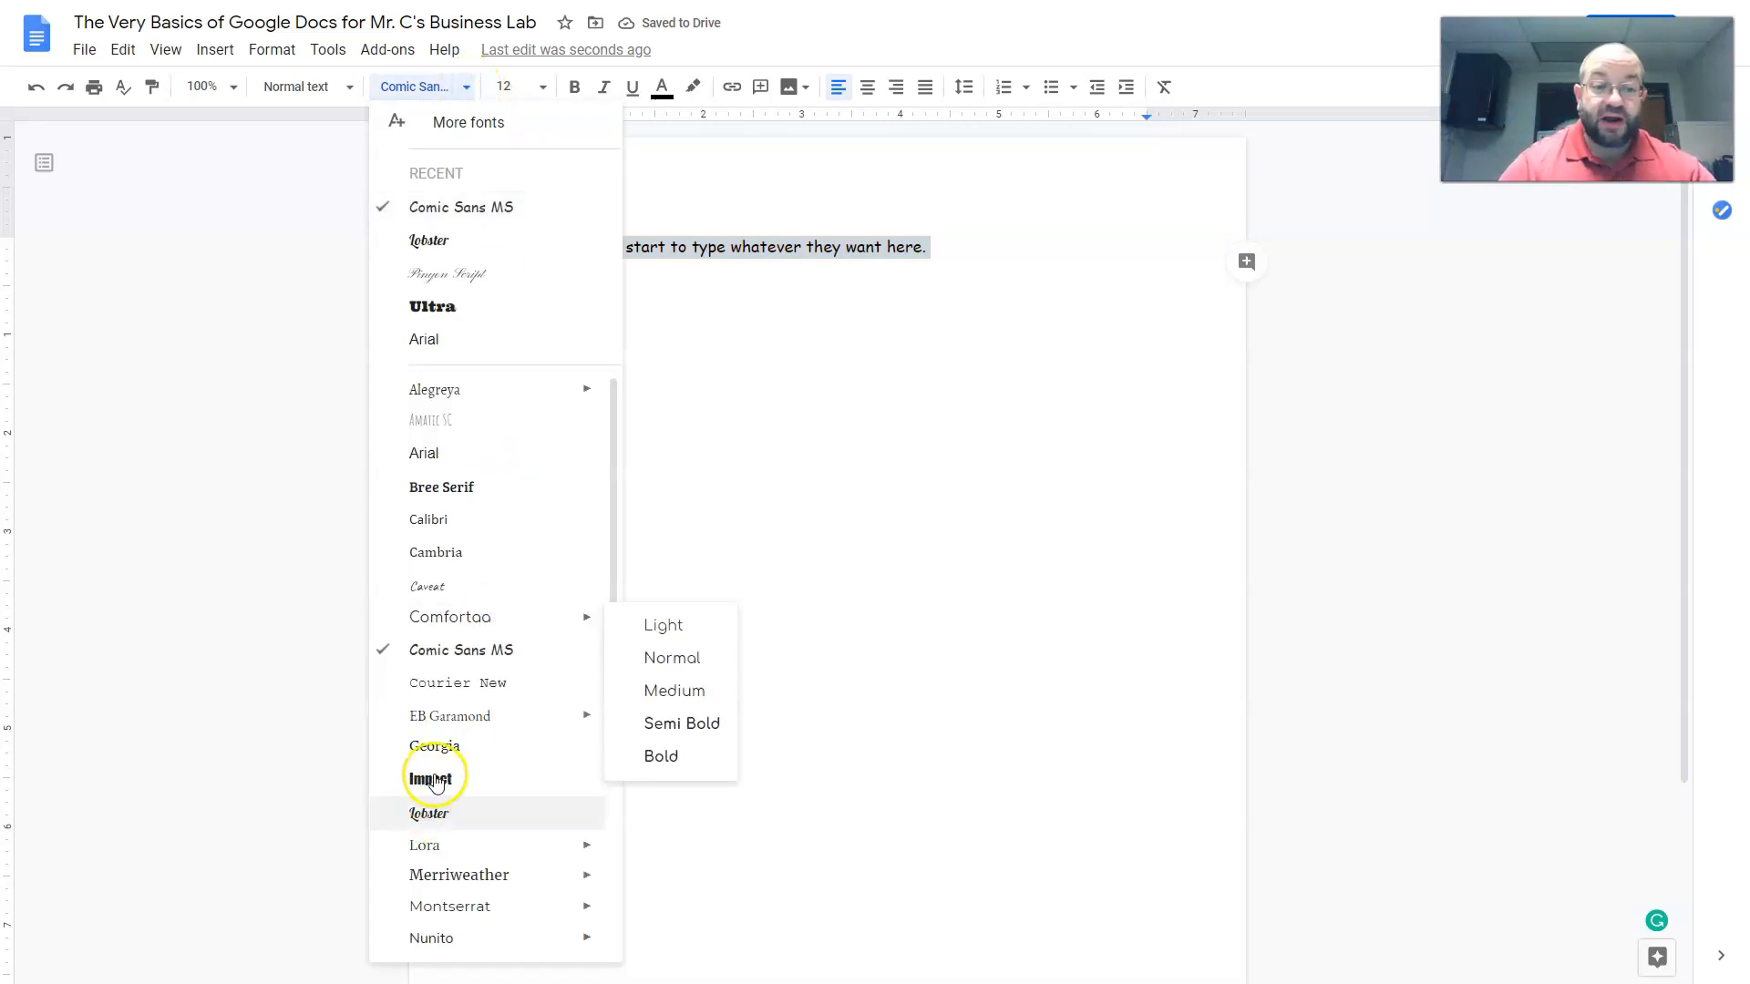
click(429, 782)
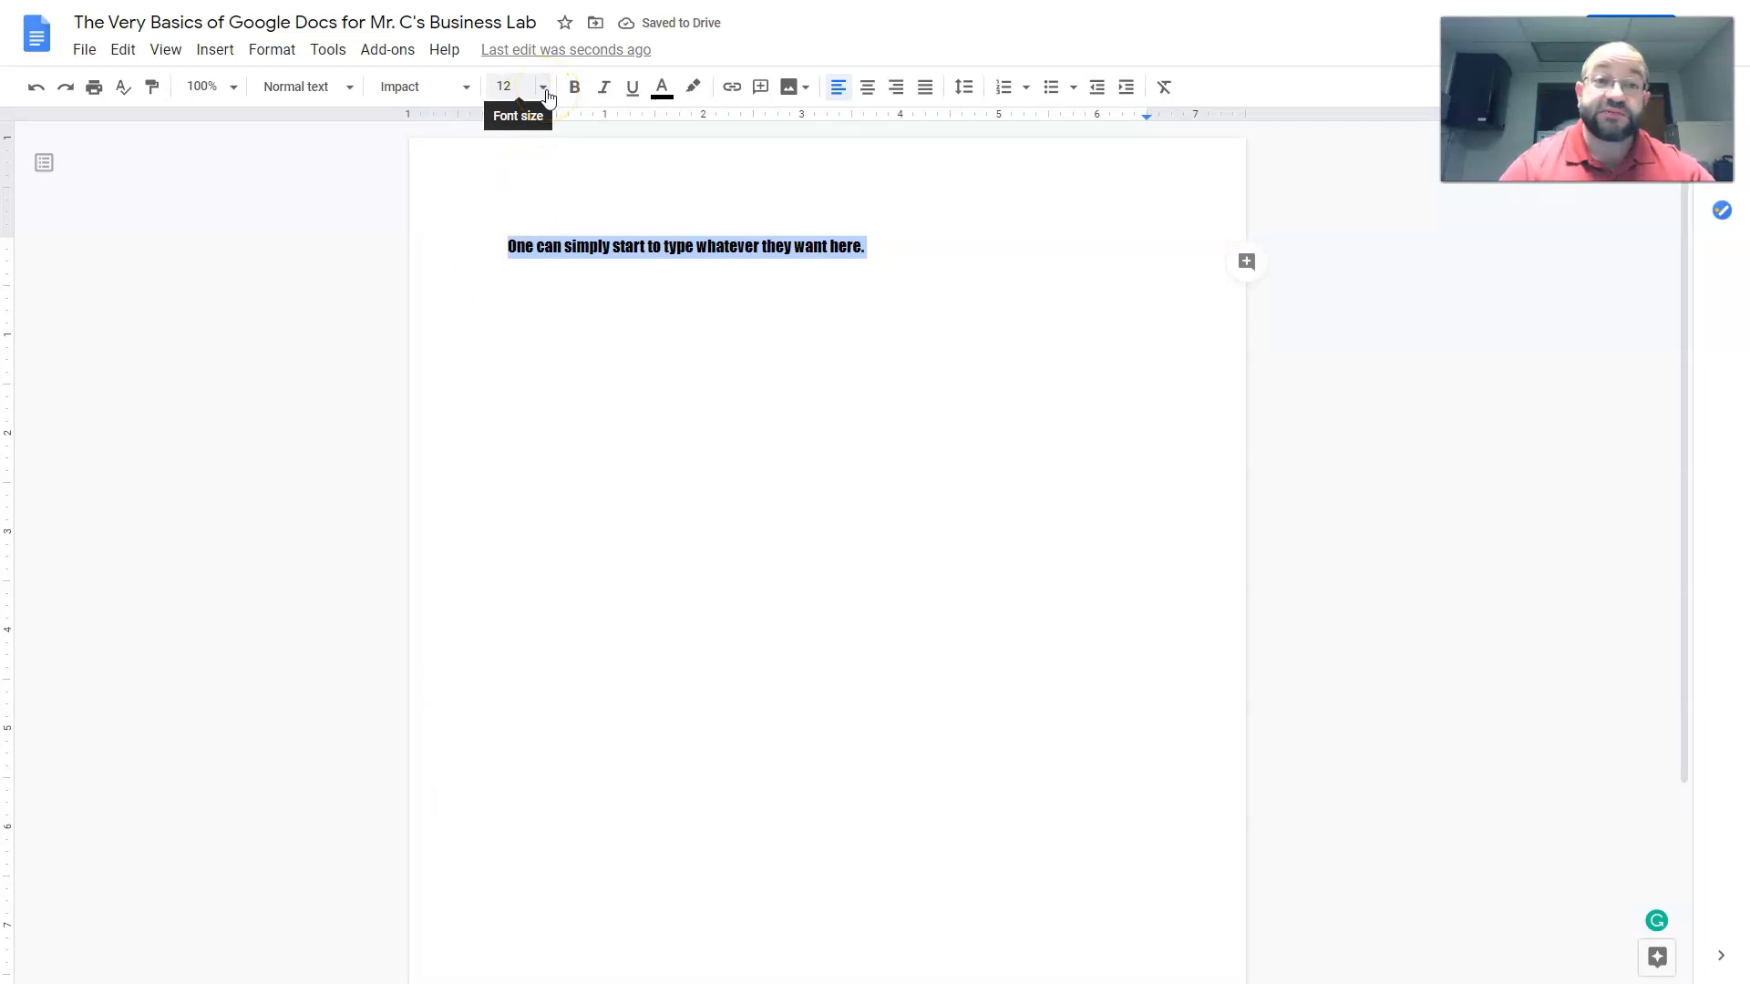
- Browse the available fonts down to Verdana and set the selected sentence's font to Arial
click(465, 87)
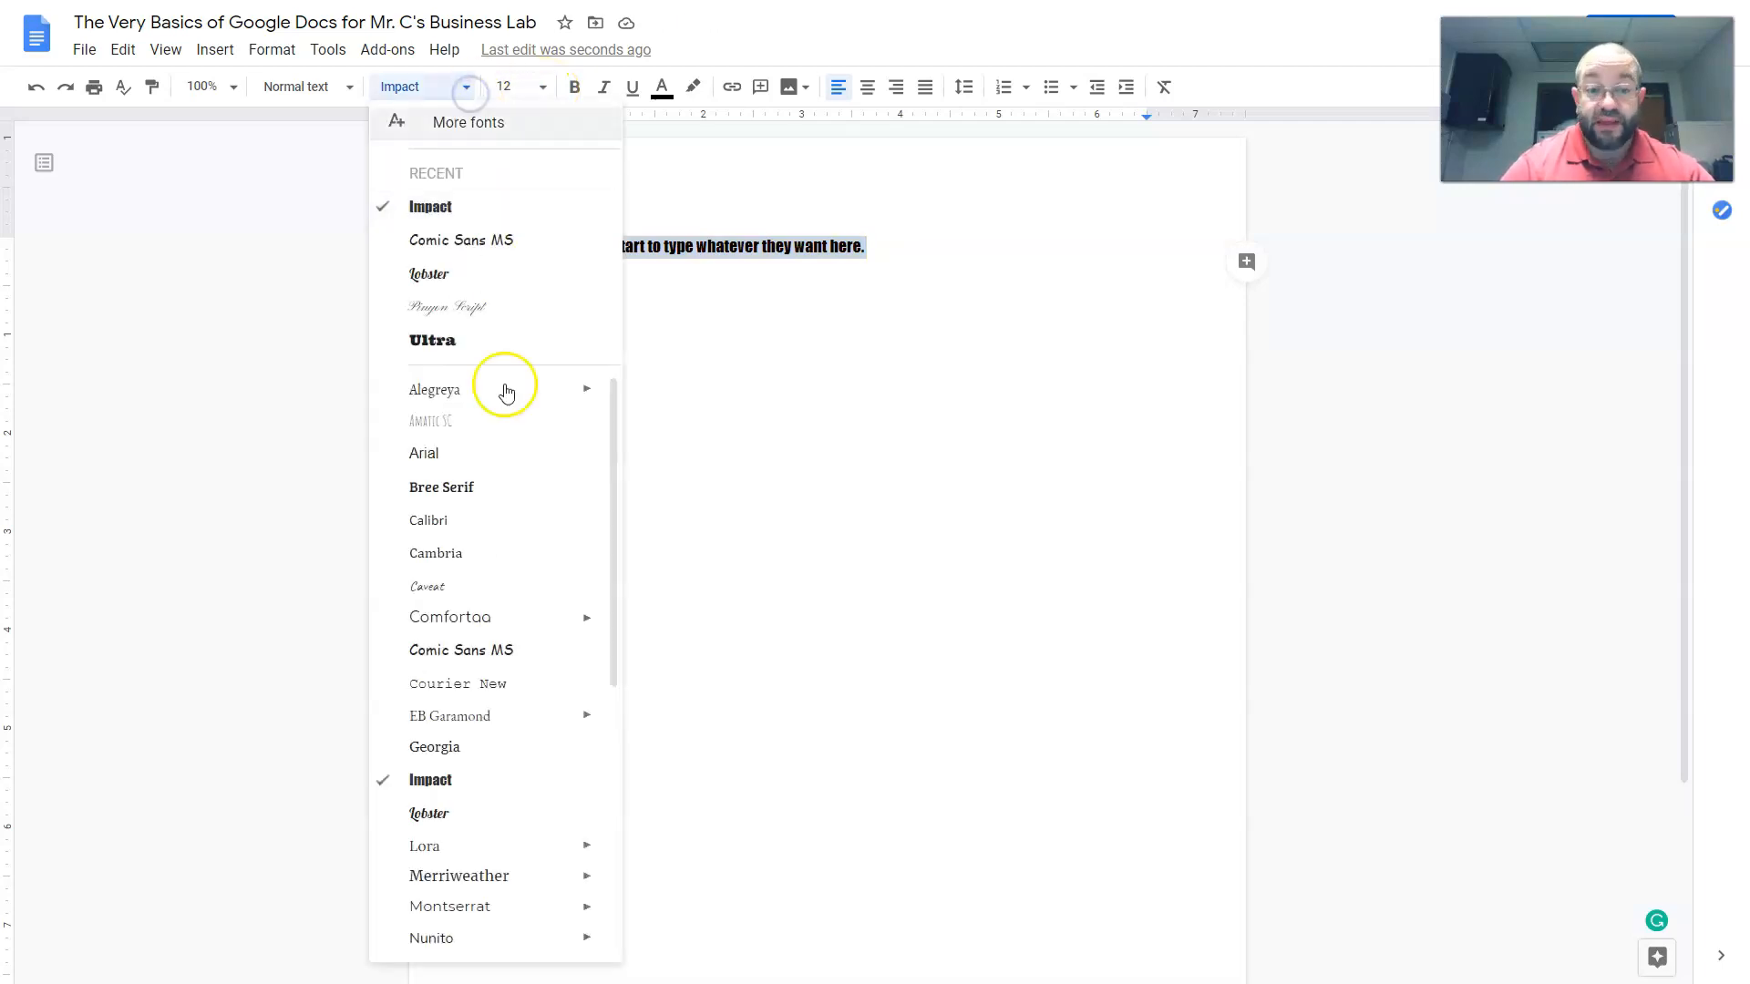
drag(610, 512, 588, 828)
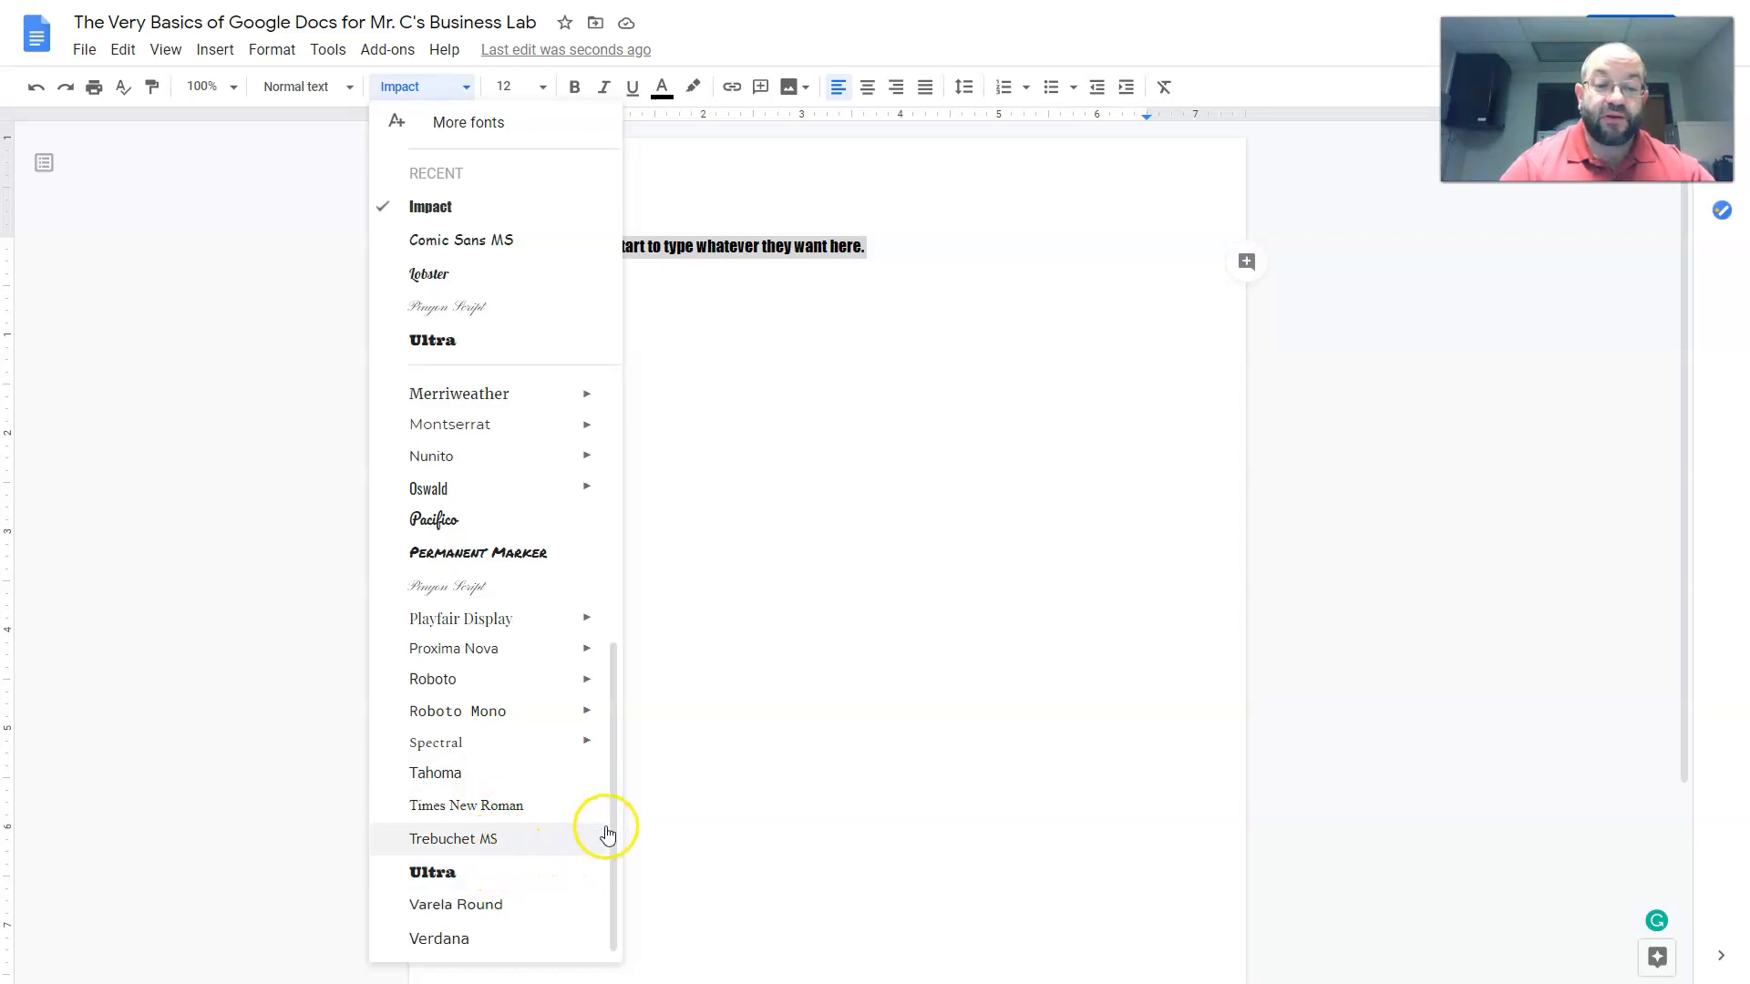
drag(613, 824, 576, 483)
click(450, 458)
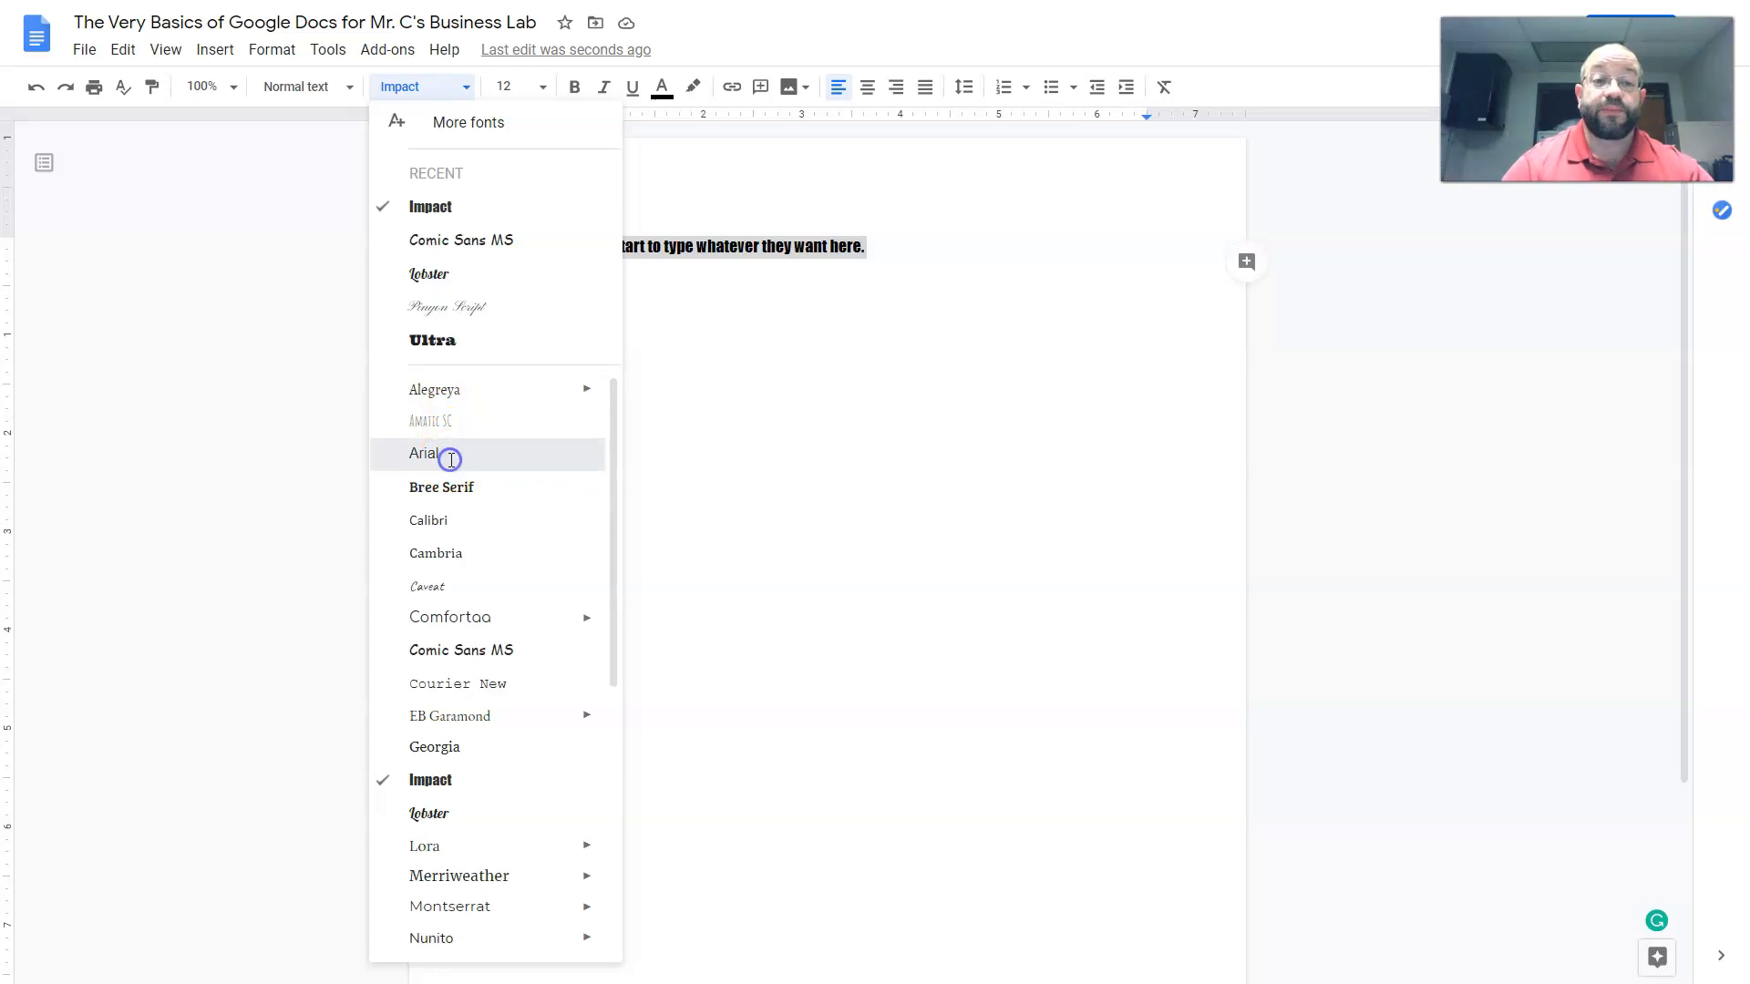
- Try the Cambria font and the Calibri font on the selected sentence
click(465, 87)
click(465, 550)
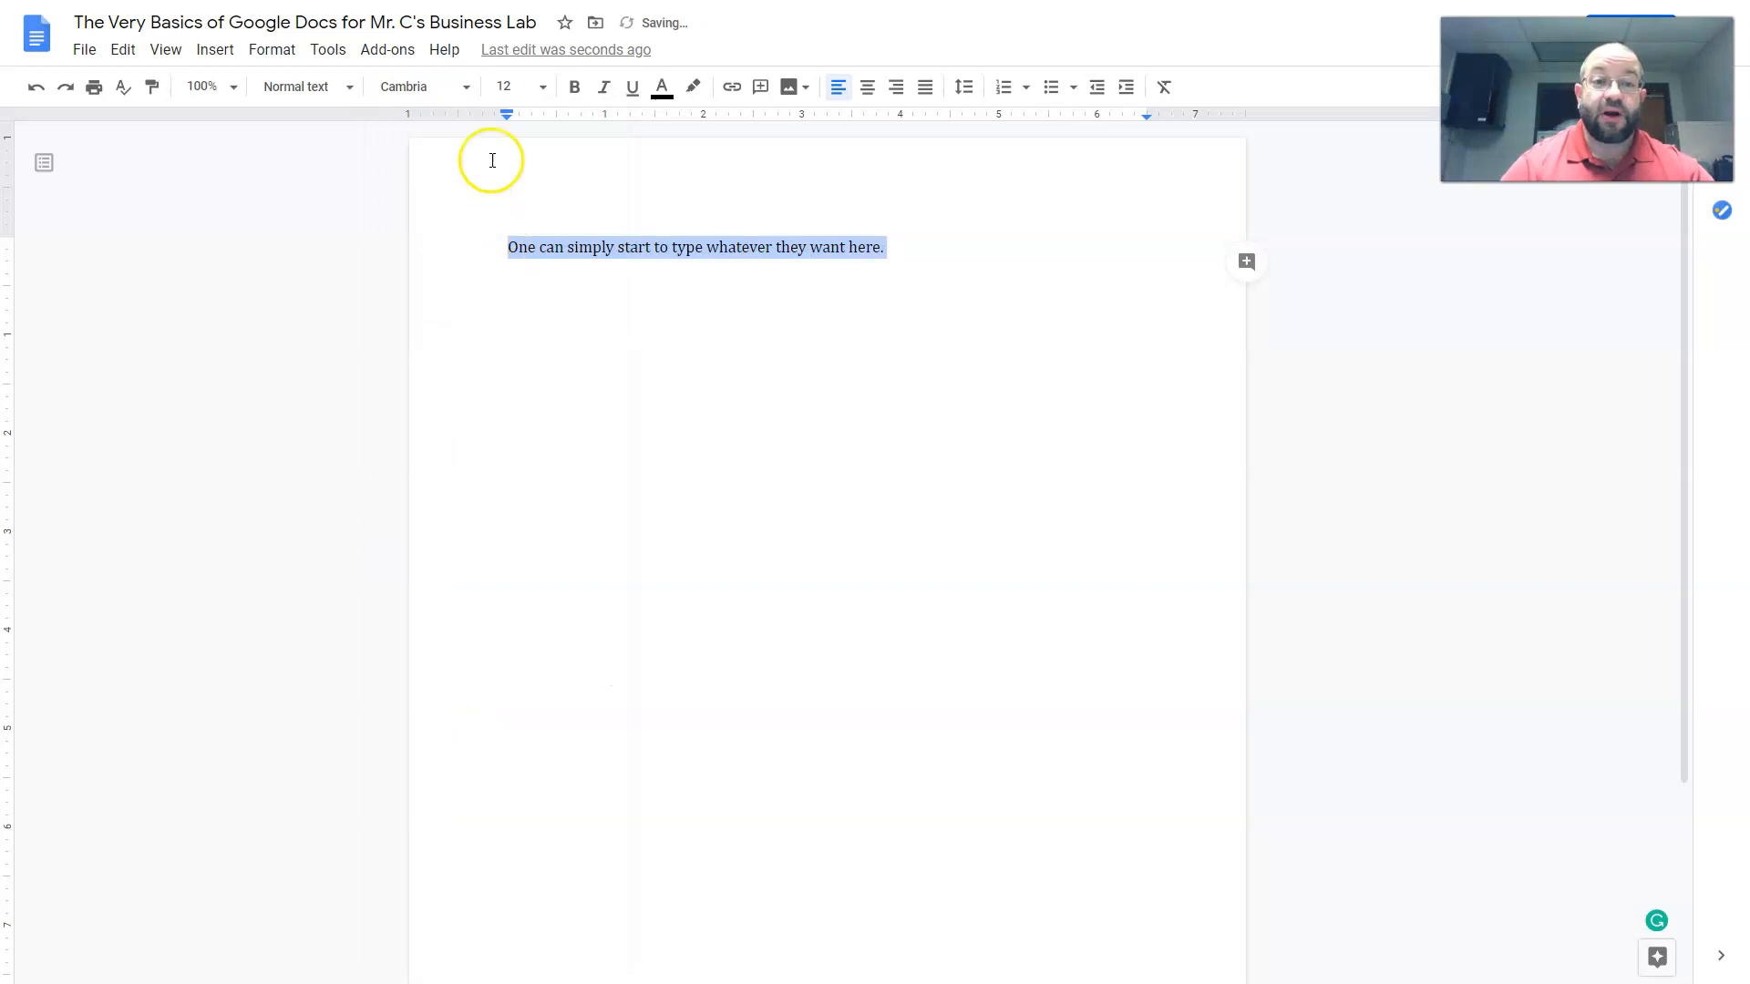
click(471, 91)
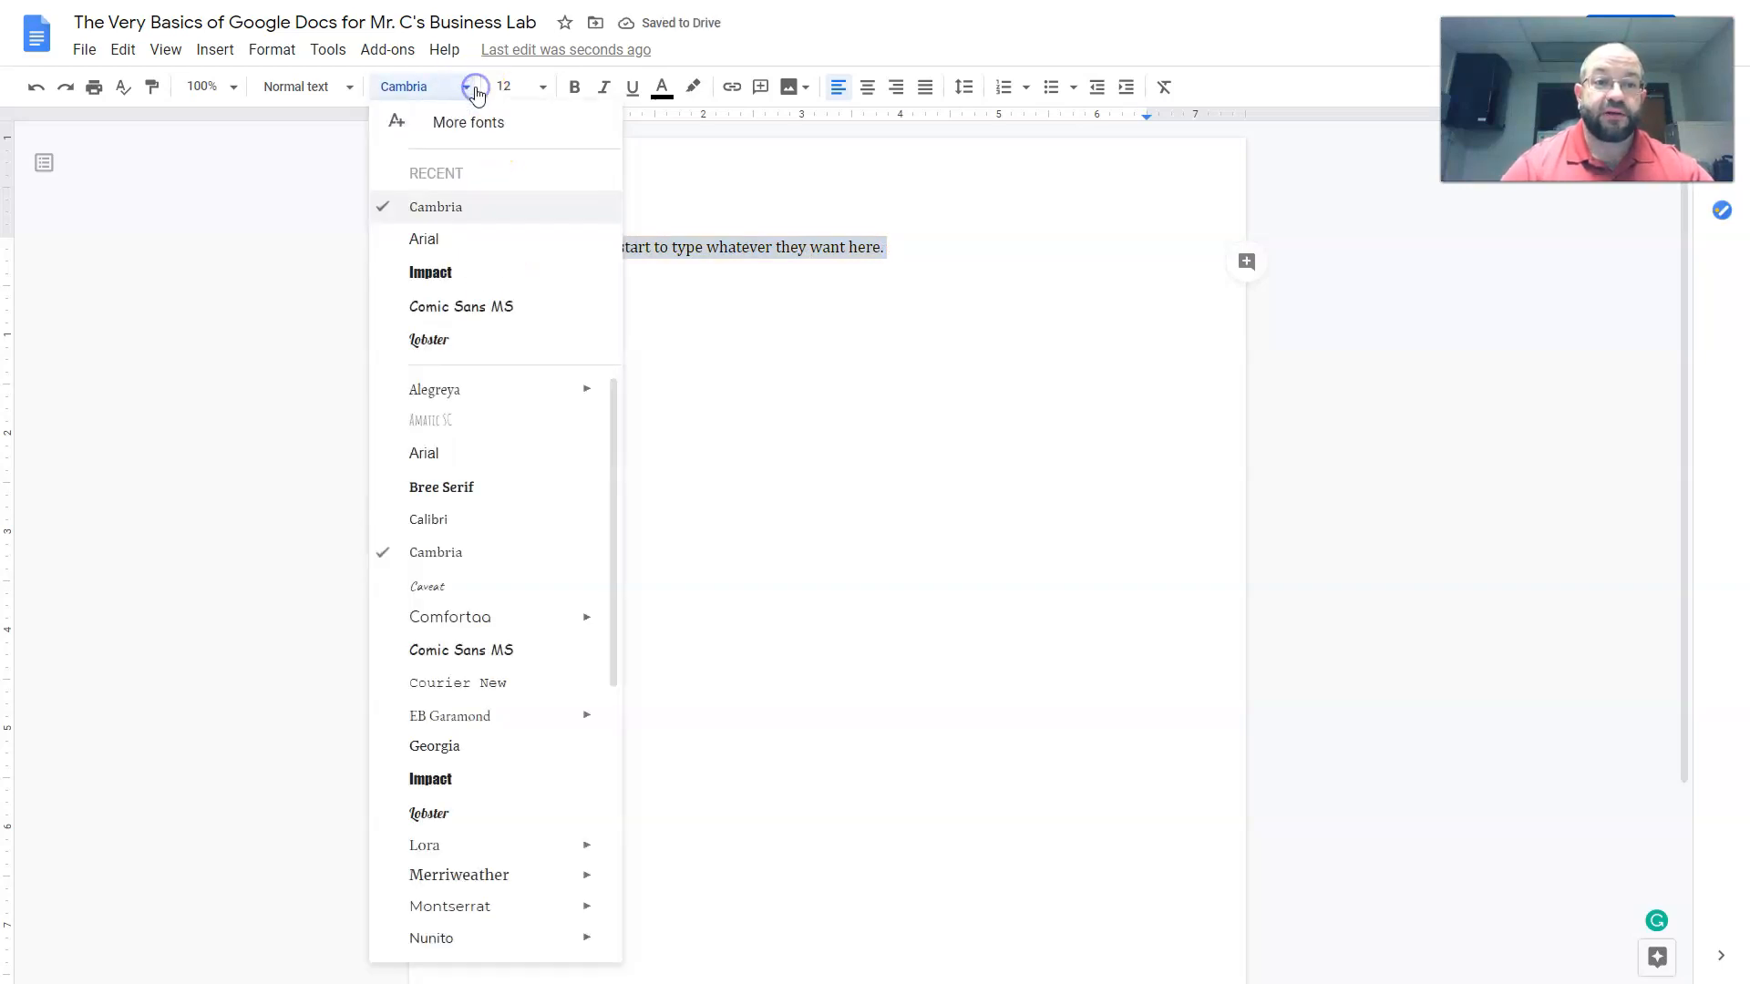
click(446, 521)
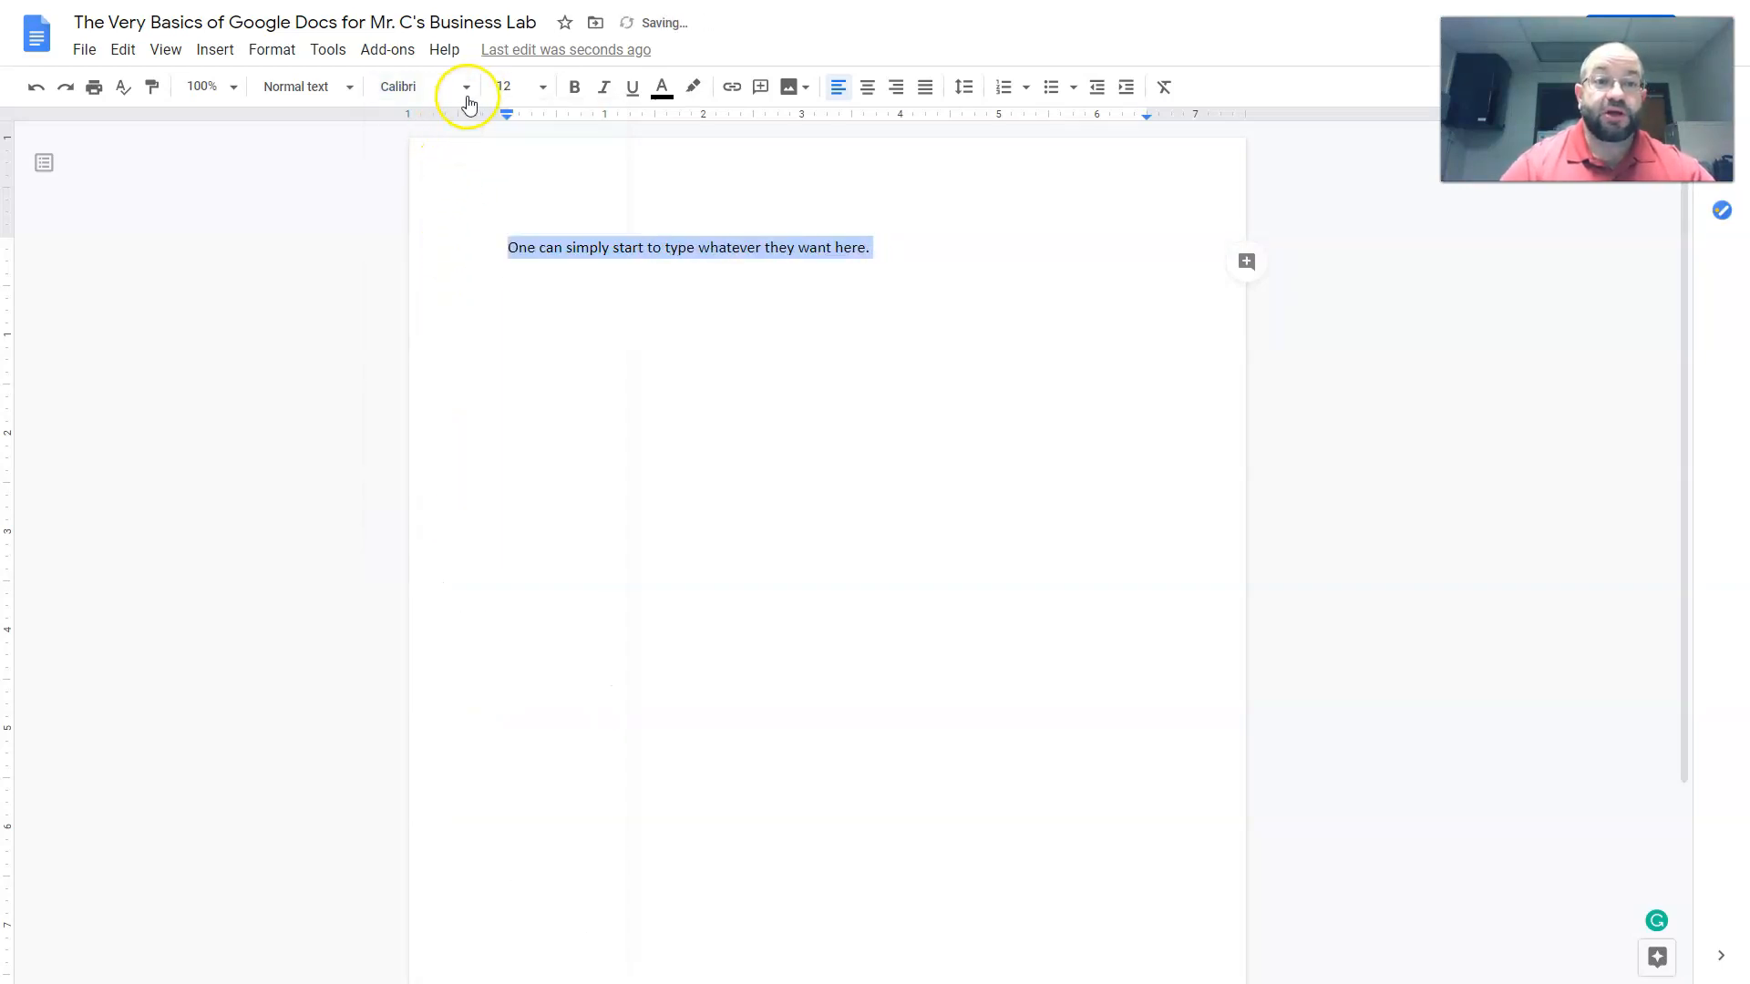
- Review the rest of the available fonts, including the Nunito weight variants, and set the selected sentence back to Arial
click(467, 91)
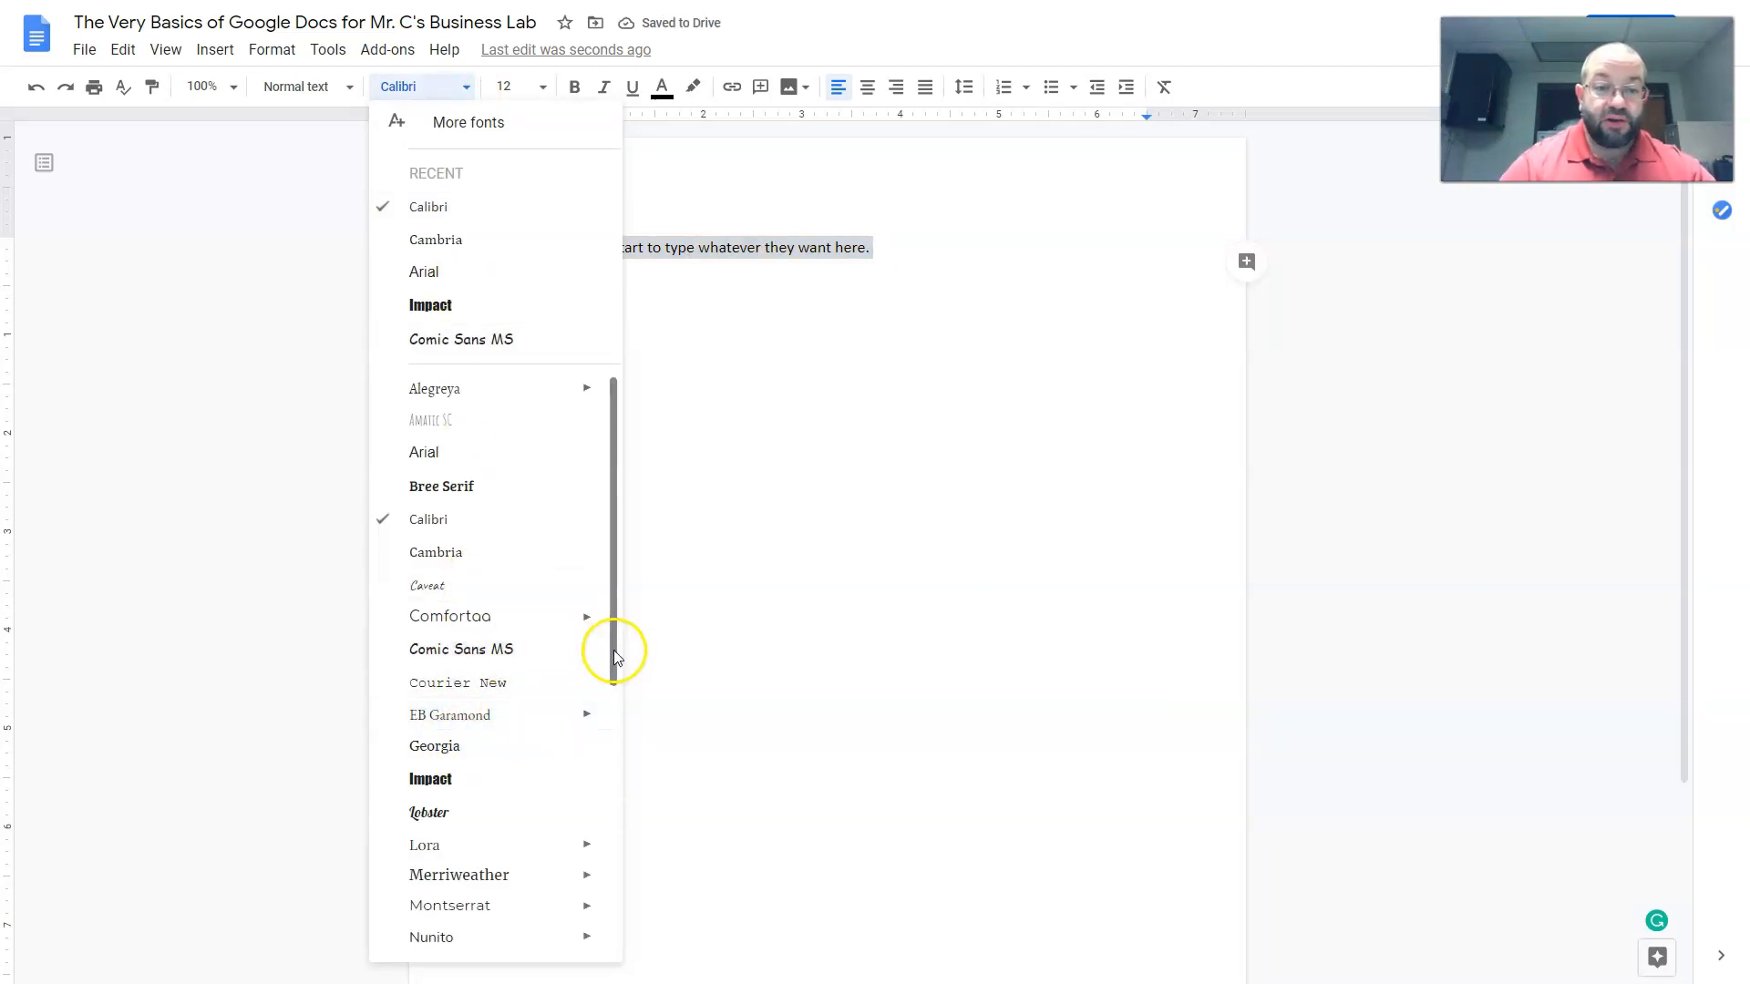
drag(613, 657, 597, 914)
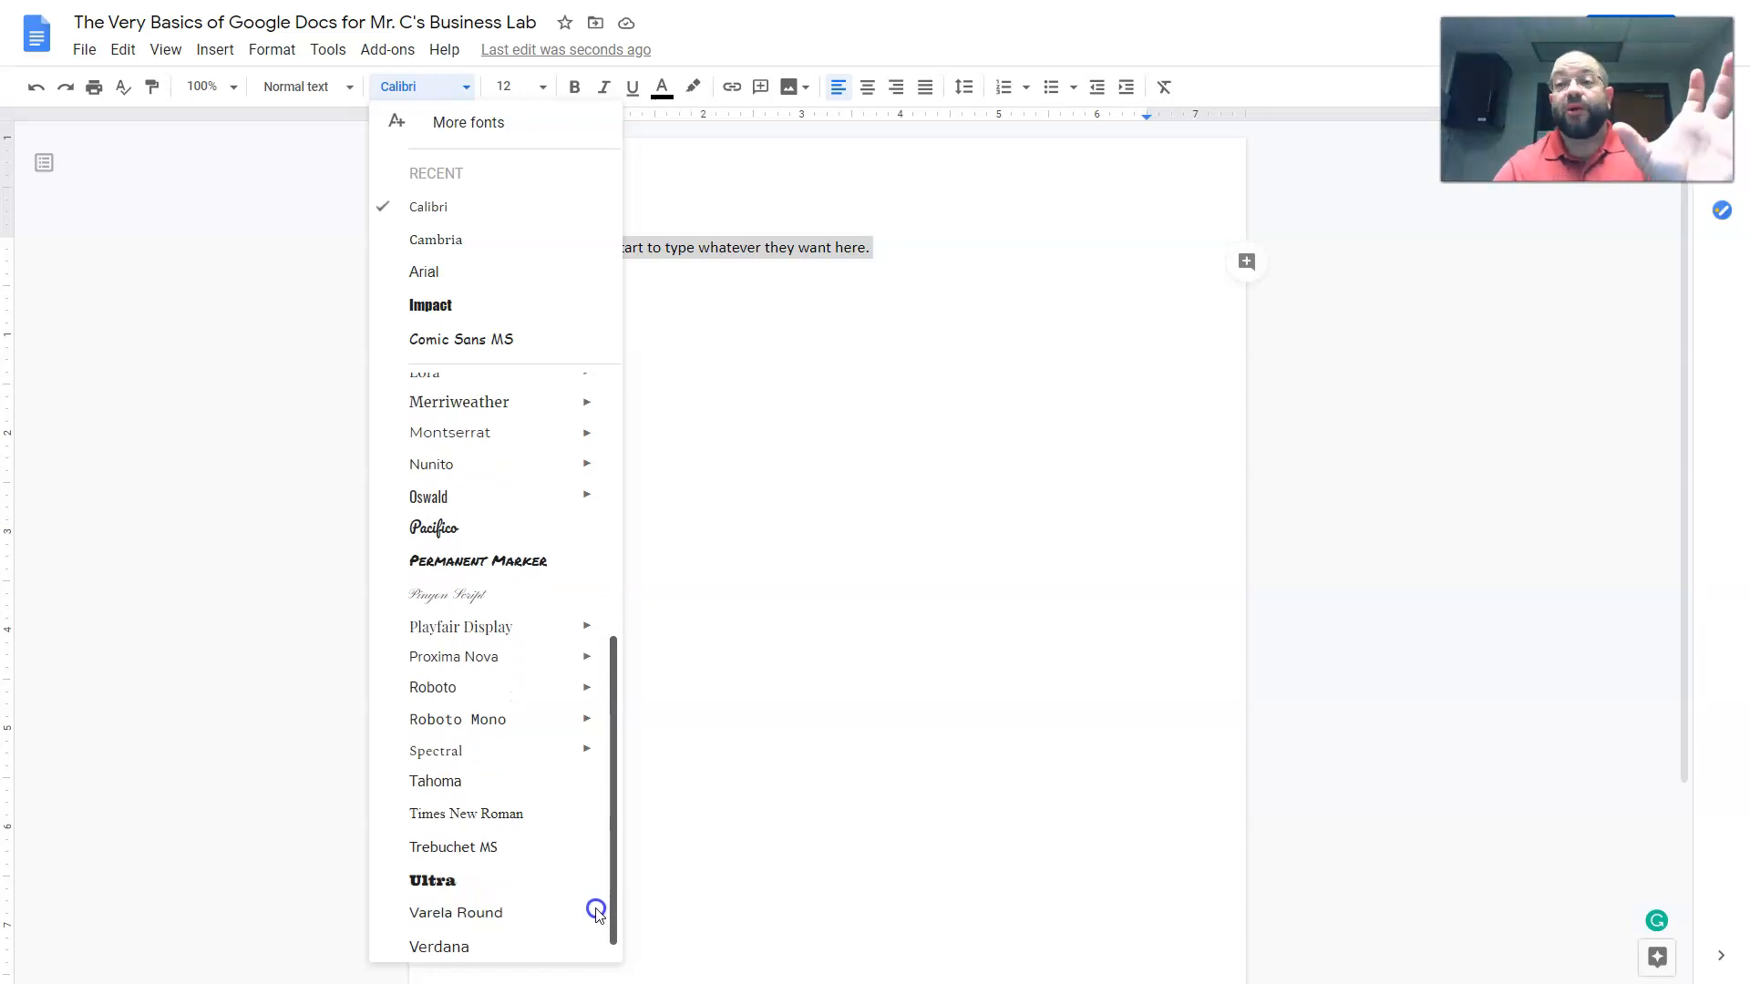
drag(597, 914, 595, 941)
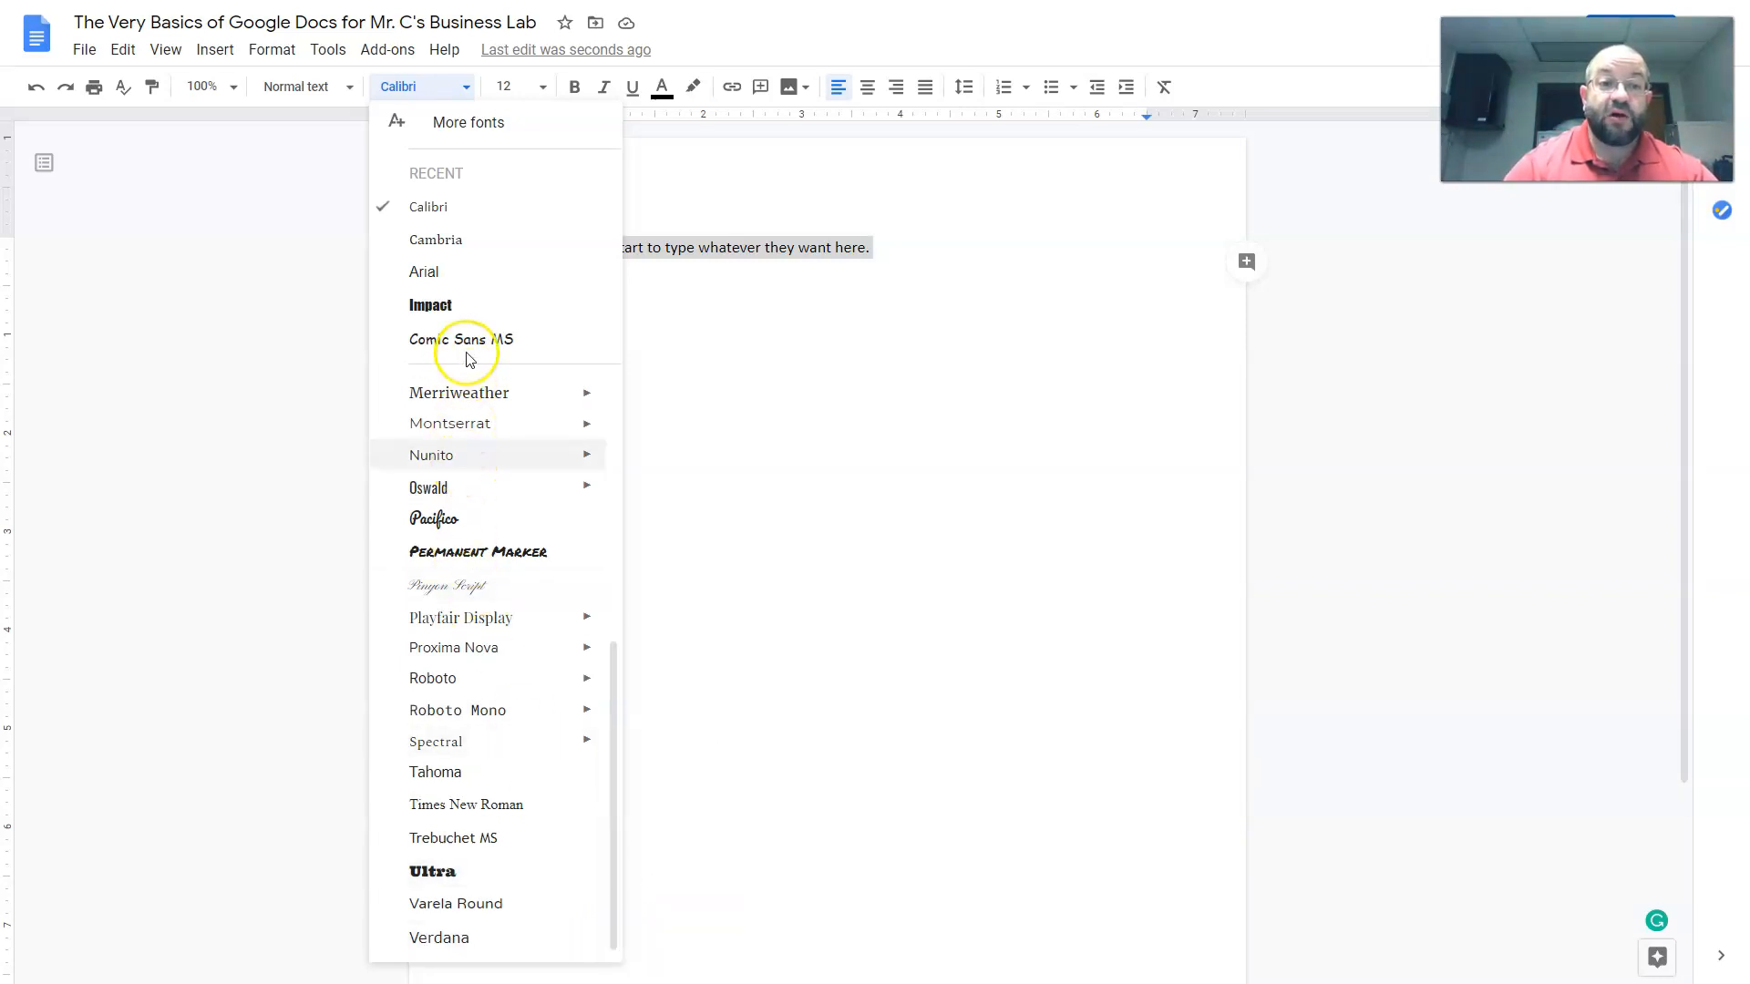
mouse_move(443, 453)
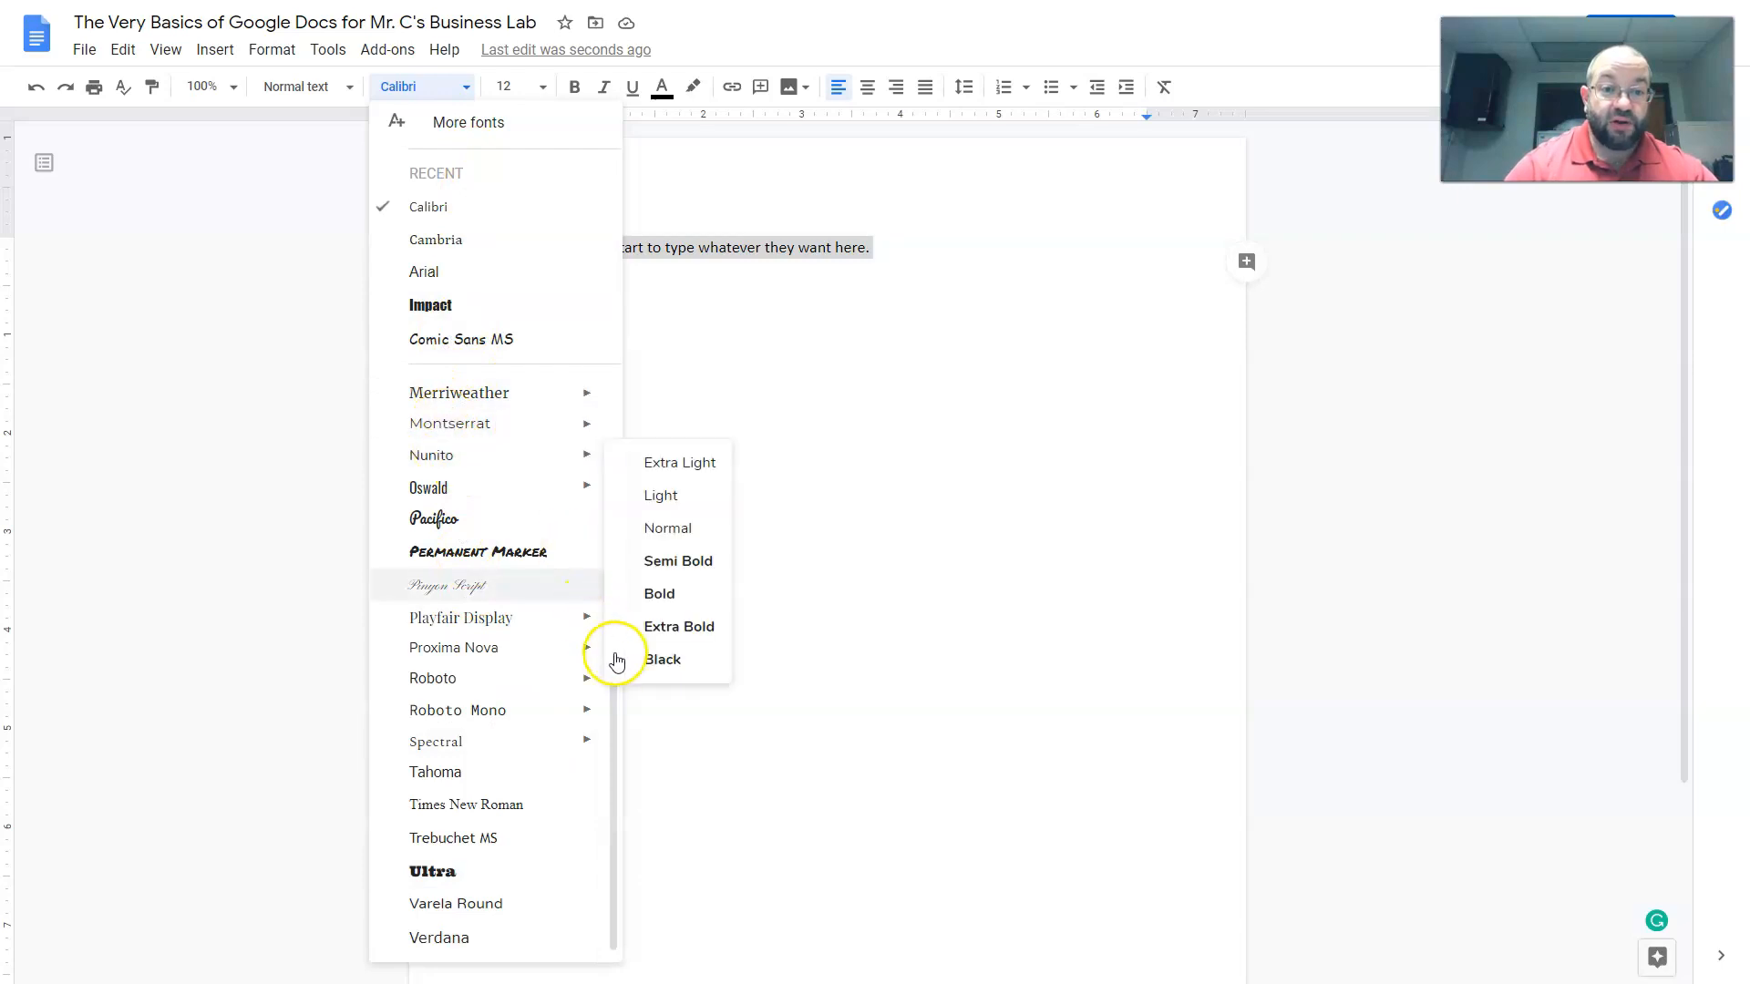
drag(616, 723, 575, 410)
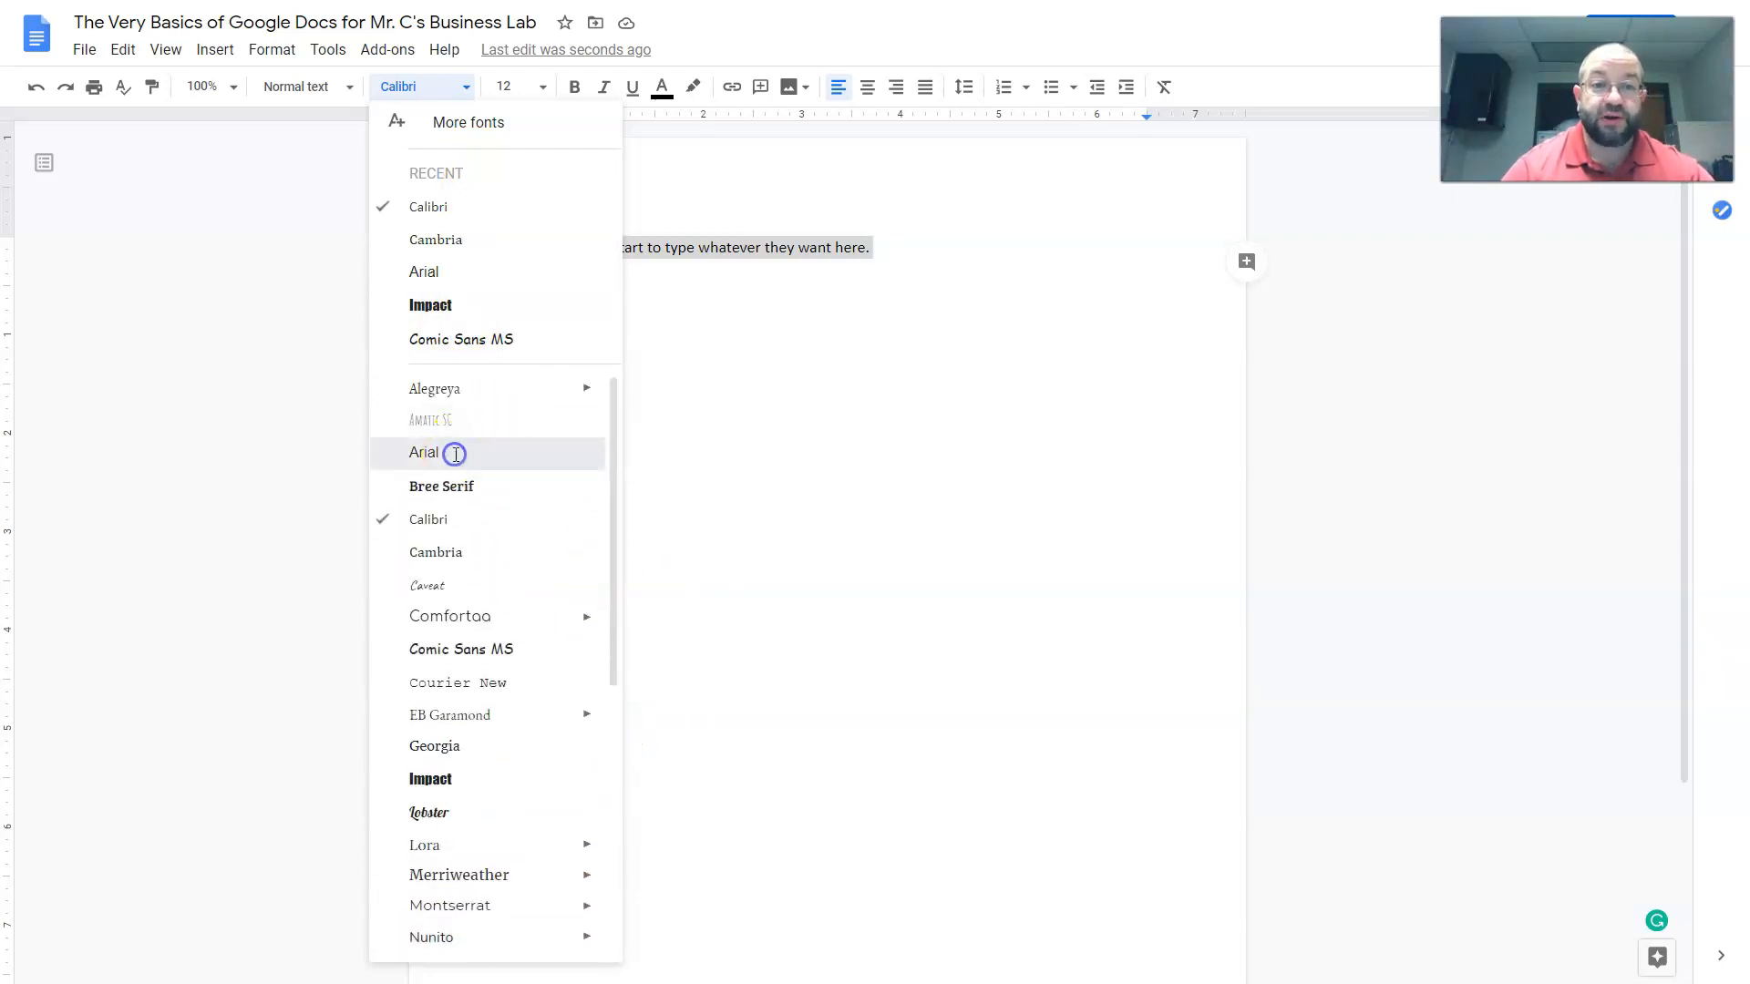
click(456, 454)
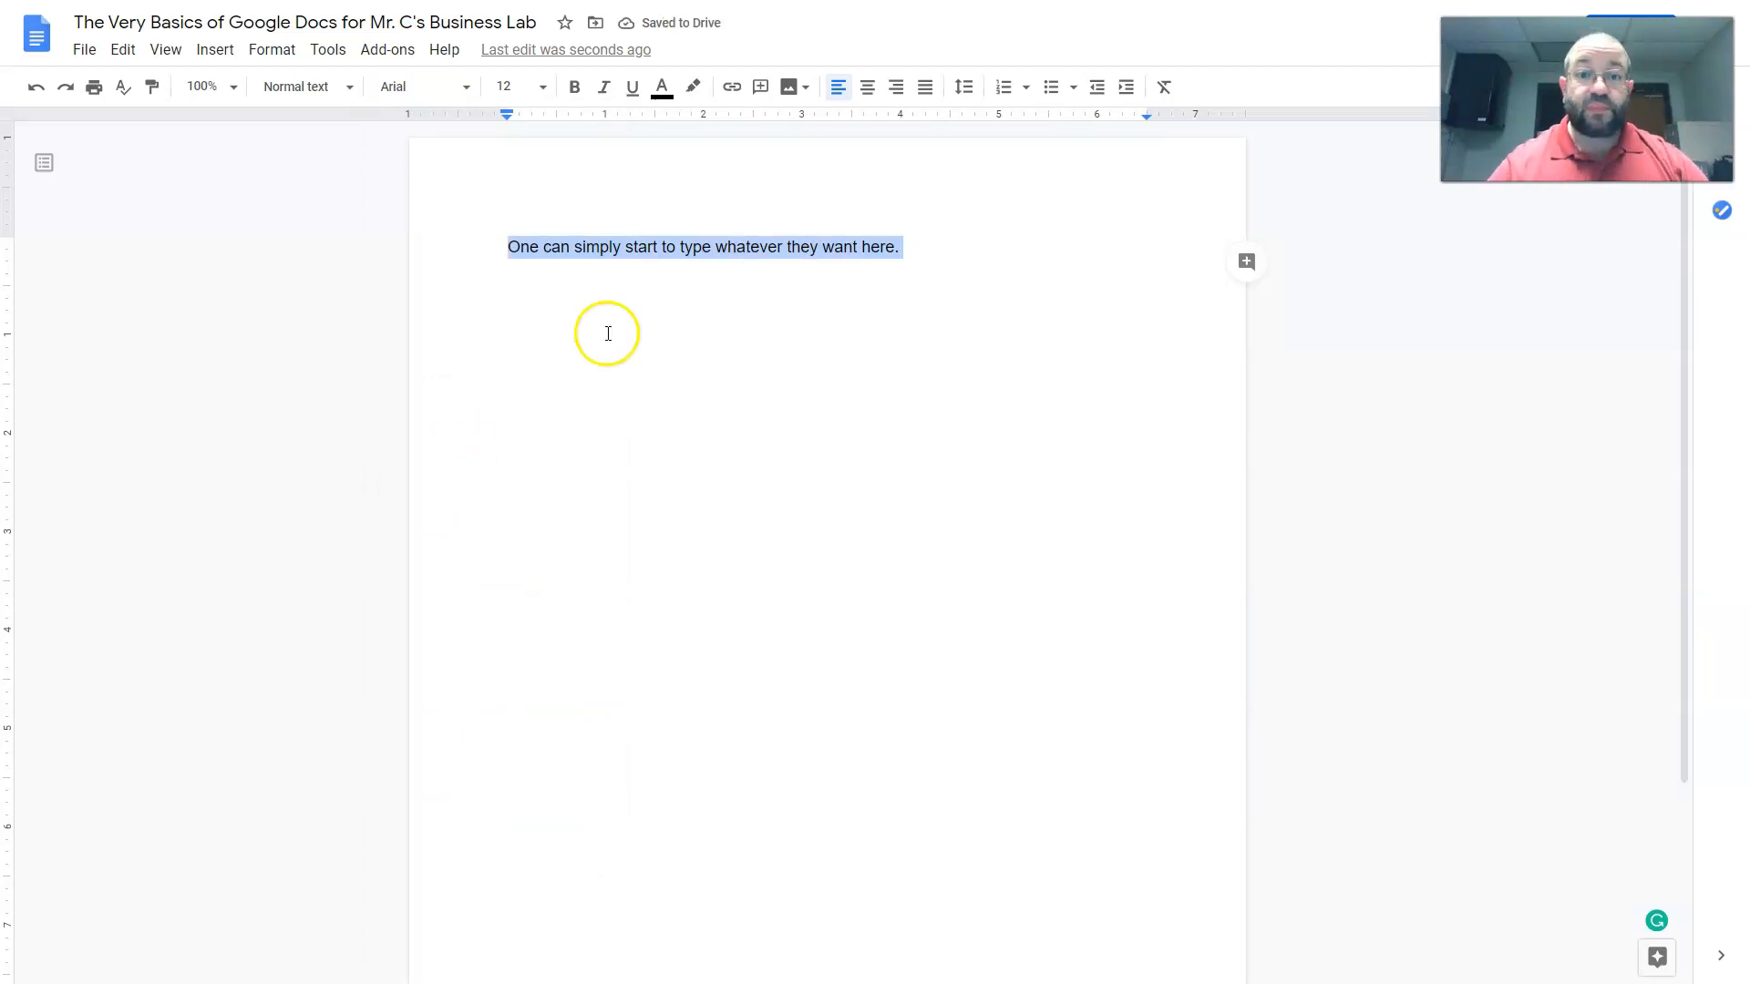
- Reselect the whole sentence and view the available font sizes without choosing one
click(915, 248)
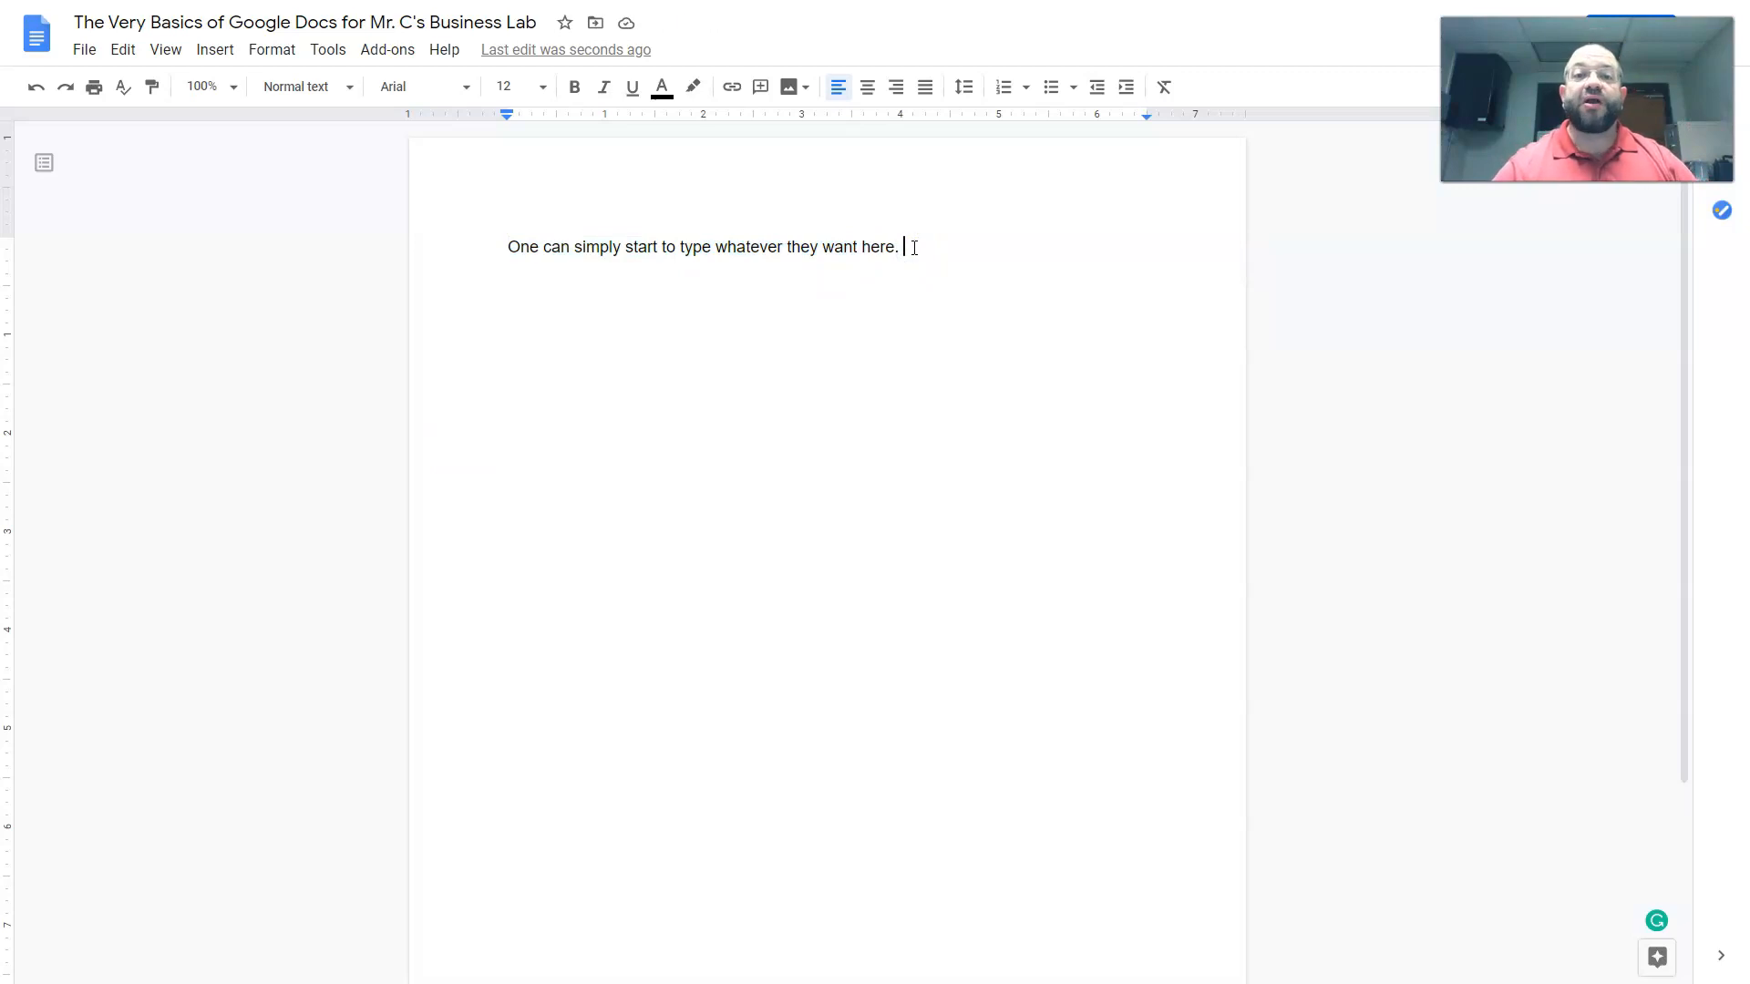
drag(914, 248, 496, 238)
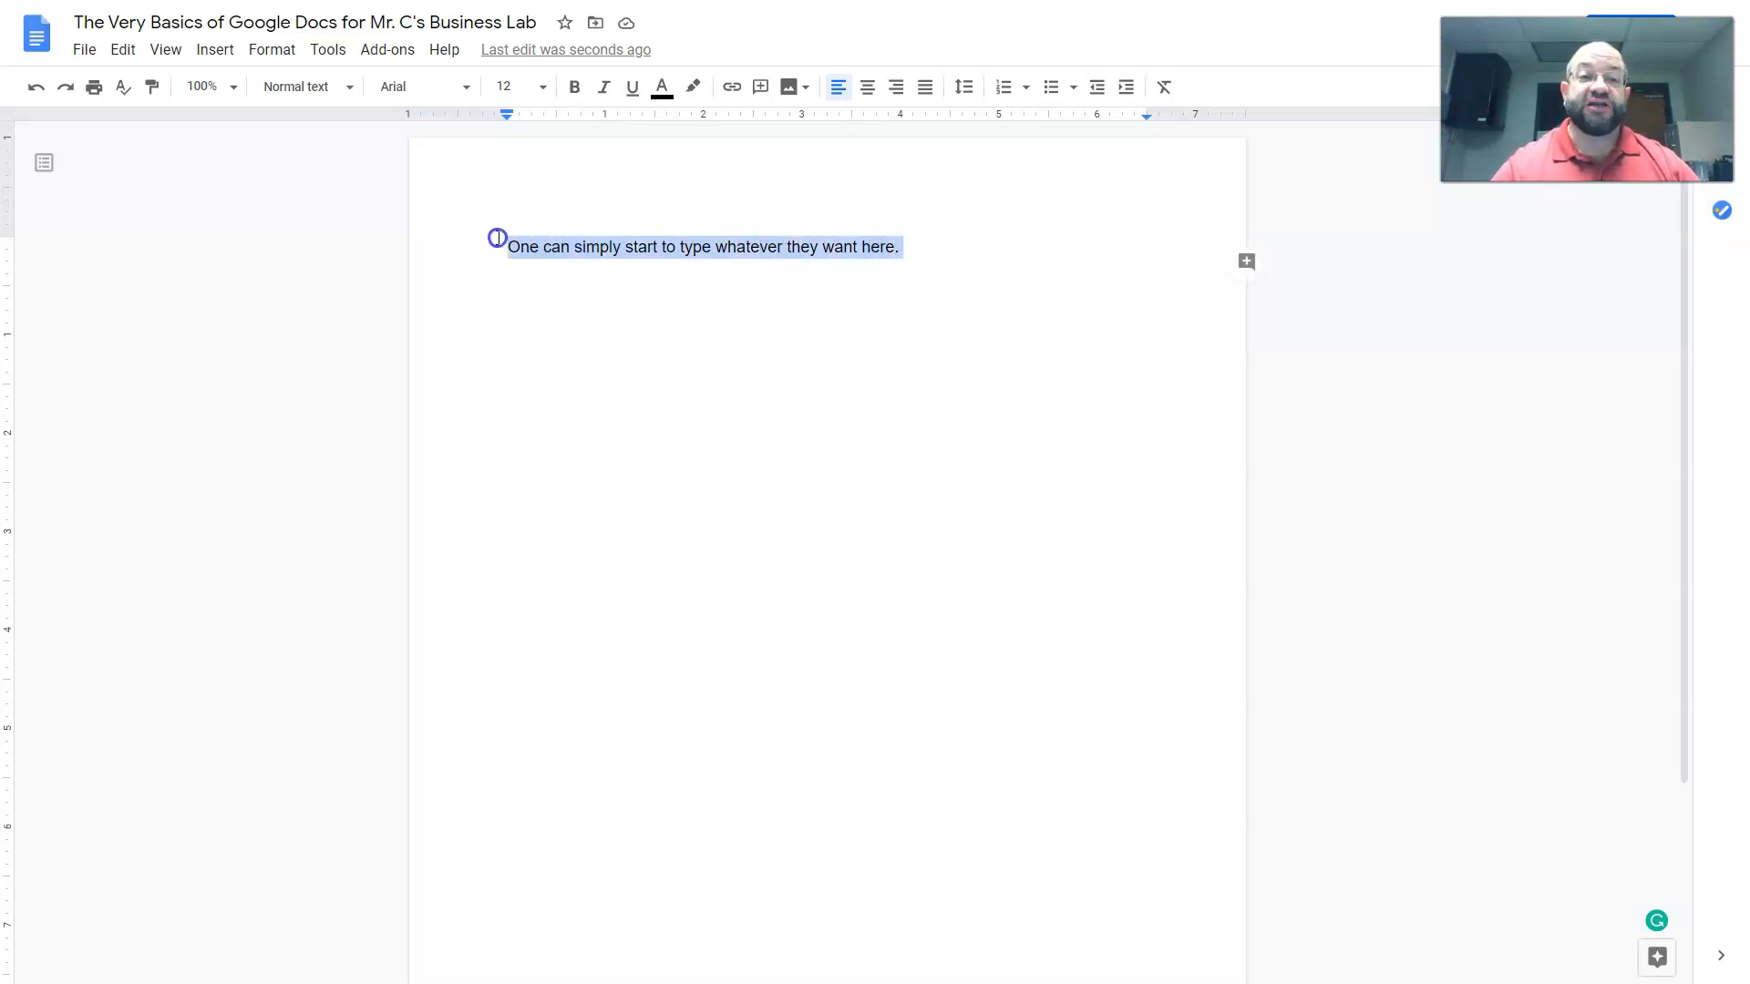
click(545, 86)
click(545, 86)
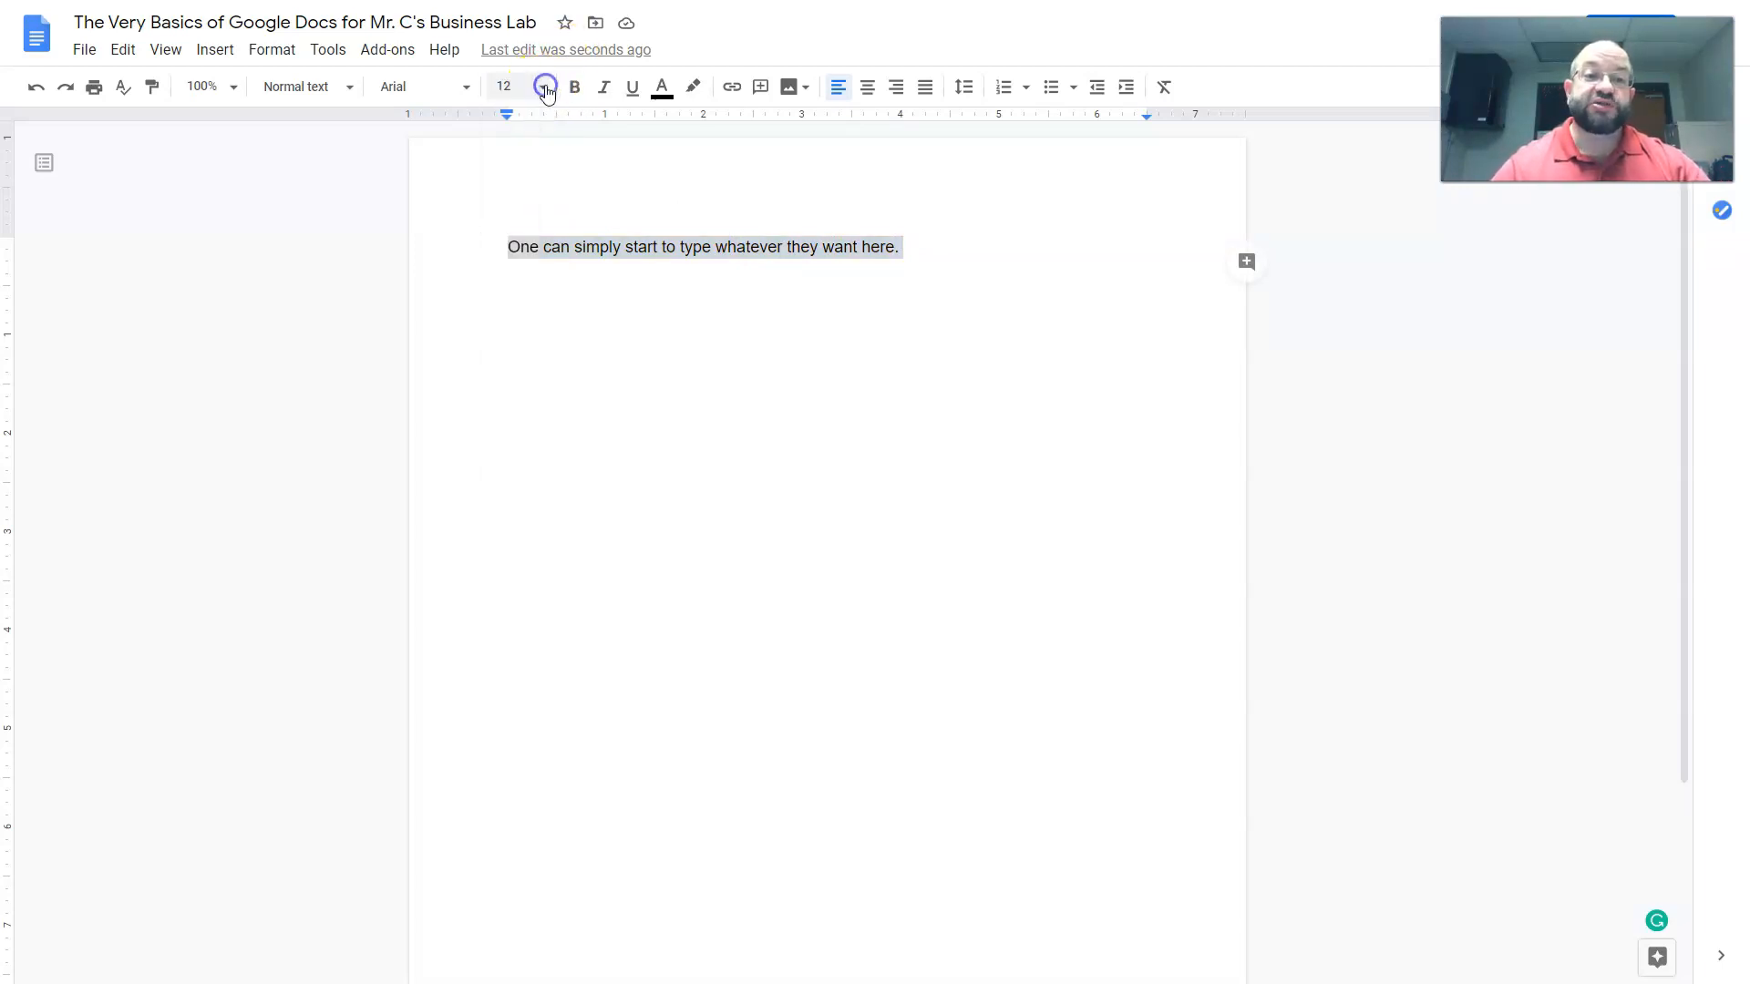
- Delete the trailing space after the period at the end of the sentence
click(946, 271)
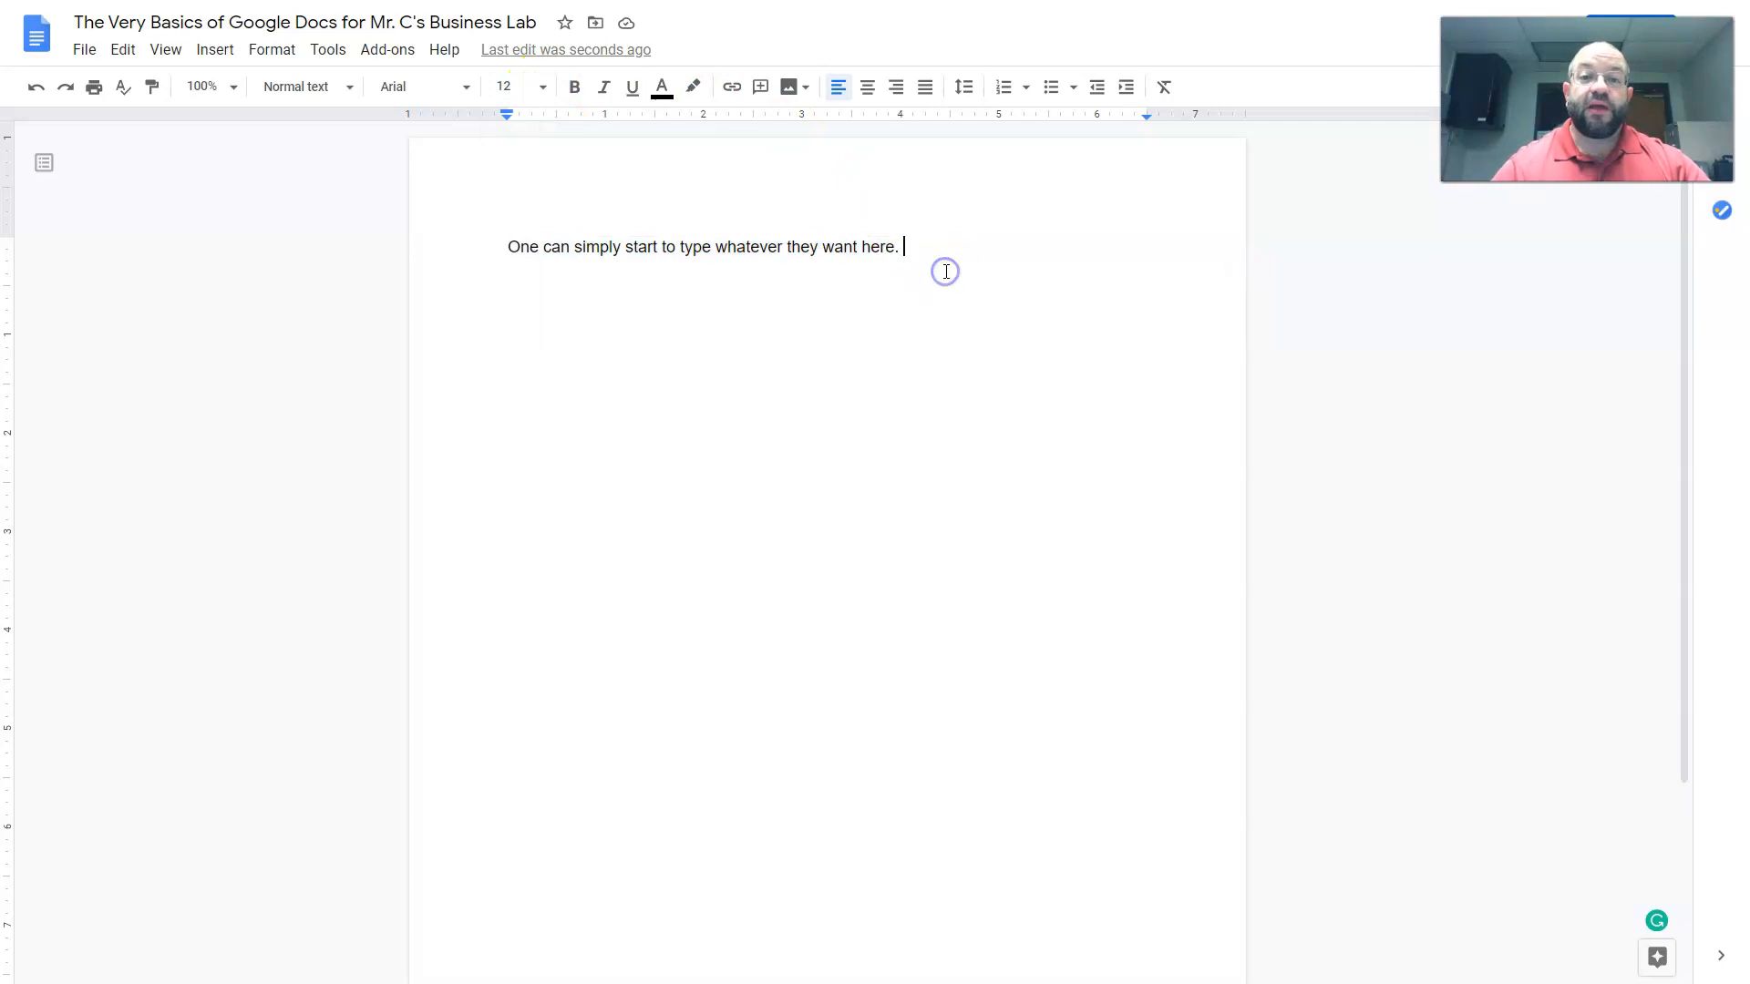
key(BackSpace)
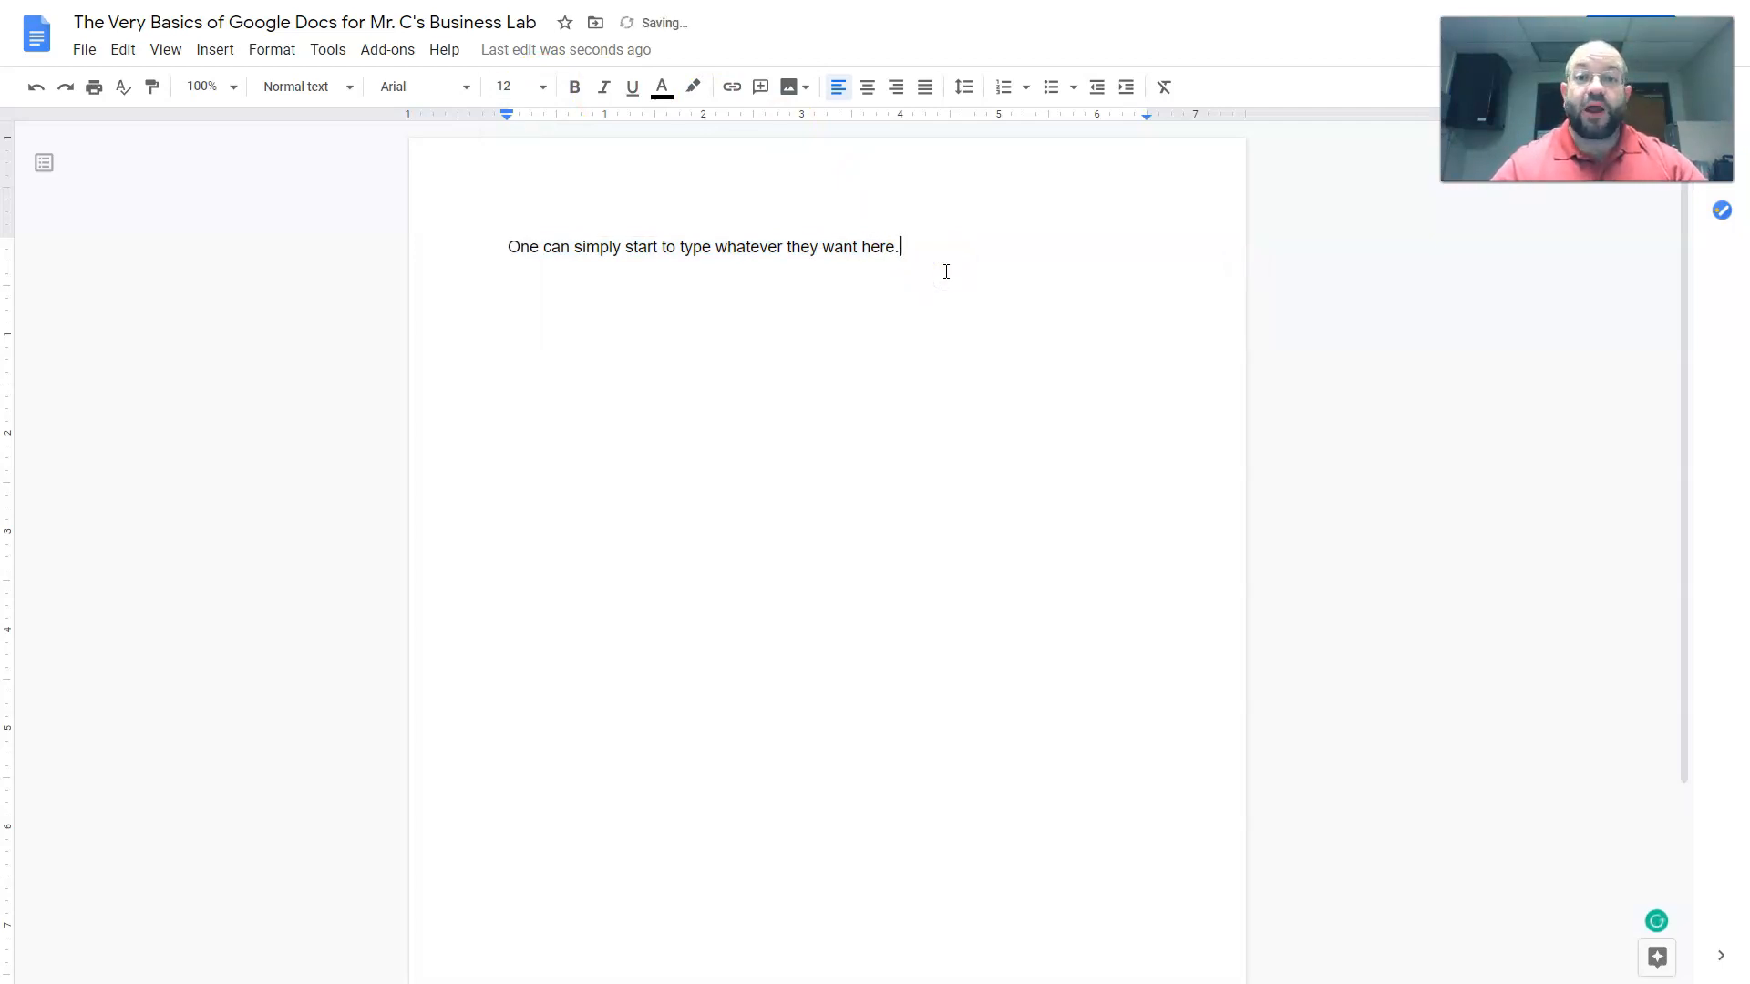
- Replace the sample sentence with the title "The Title of Something Awesome" and choose black as the text colour
drag(927, 255, 603, 249)
key(BackSpace)
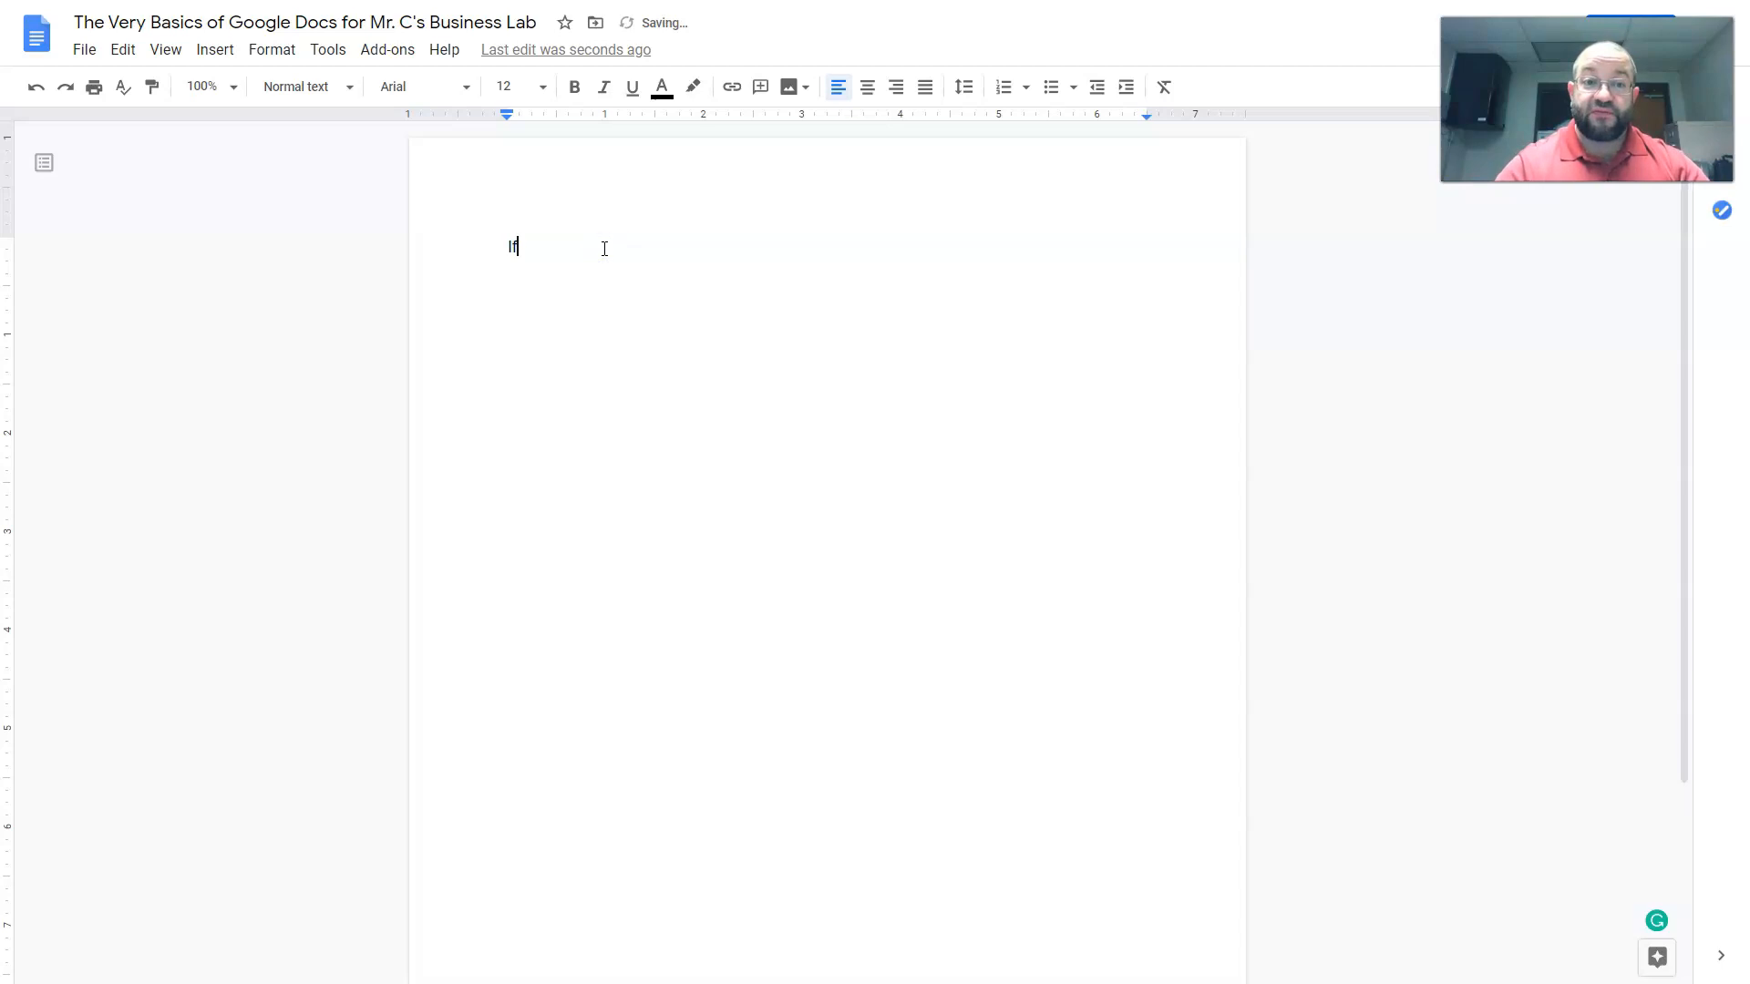
text(The Title of Something Aw)
text(some)
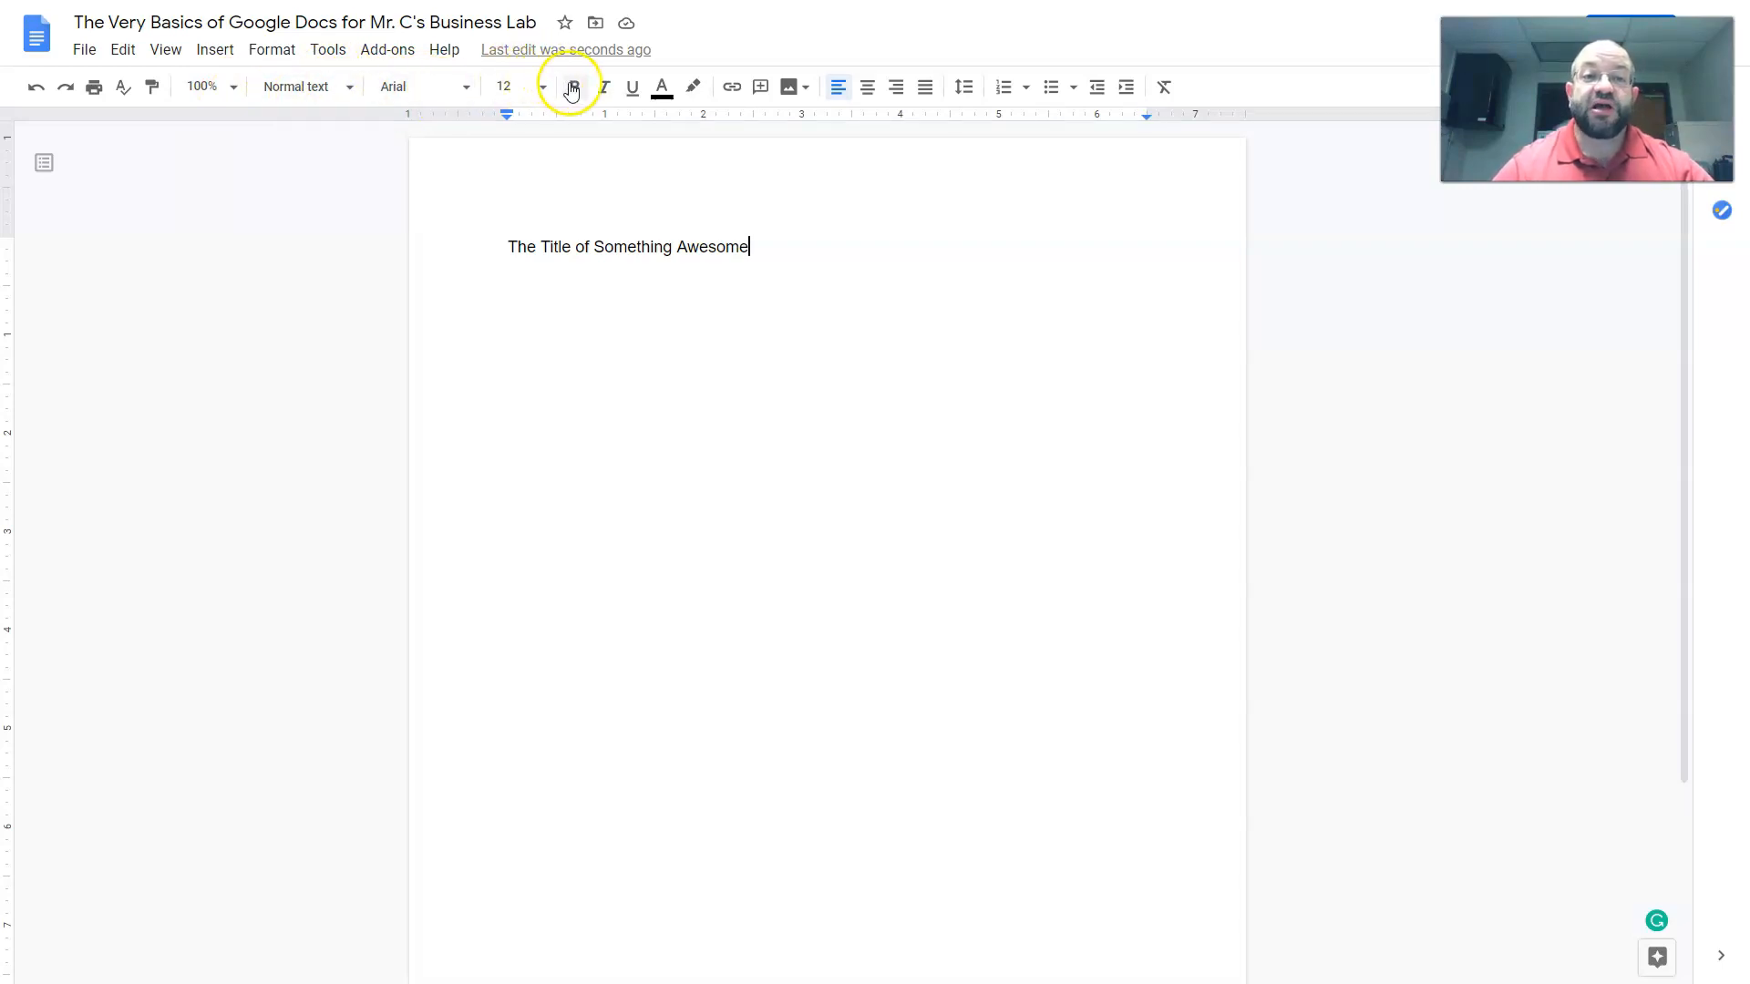
click(663, 89)
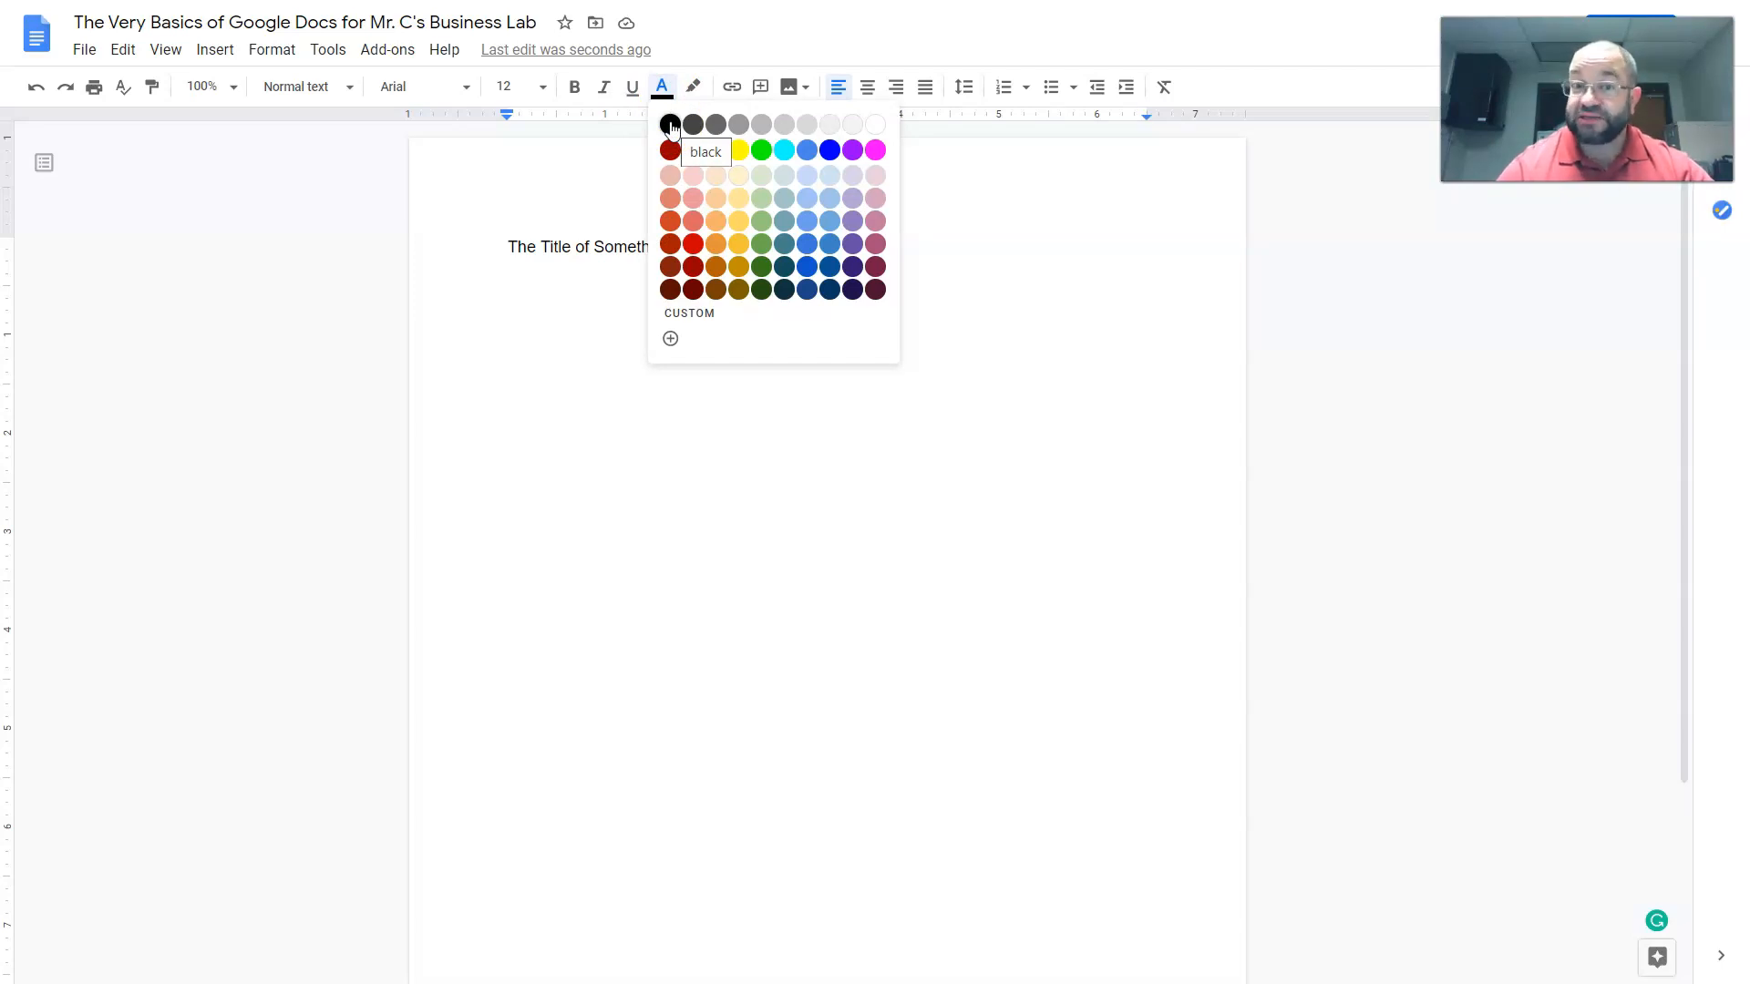
click(670, 126)
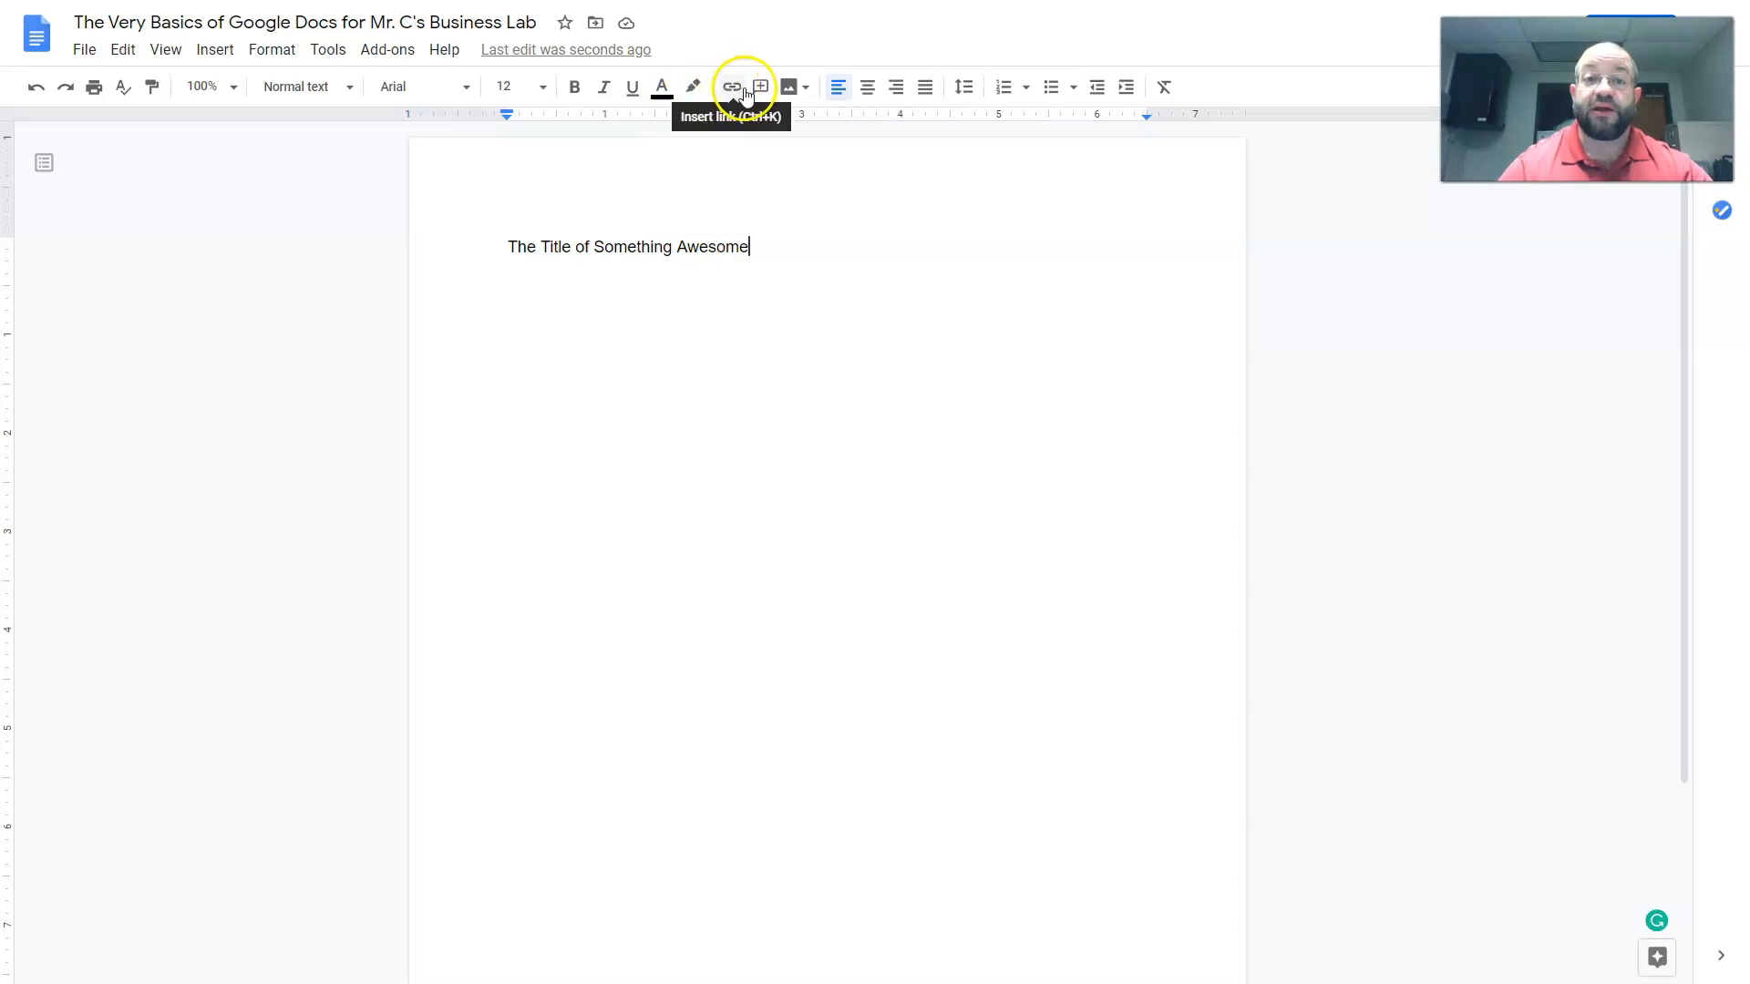
- Try center alignment on the title, and return it to left alignment
click(868, 87)
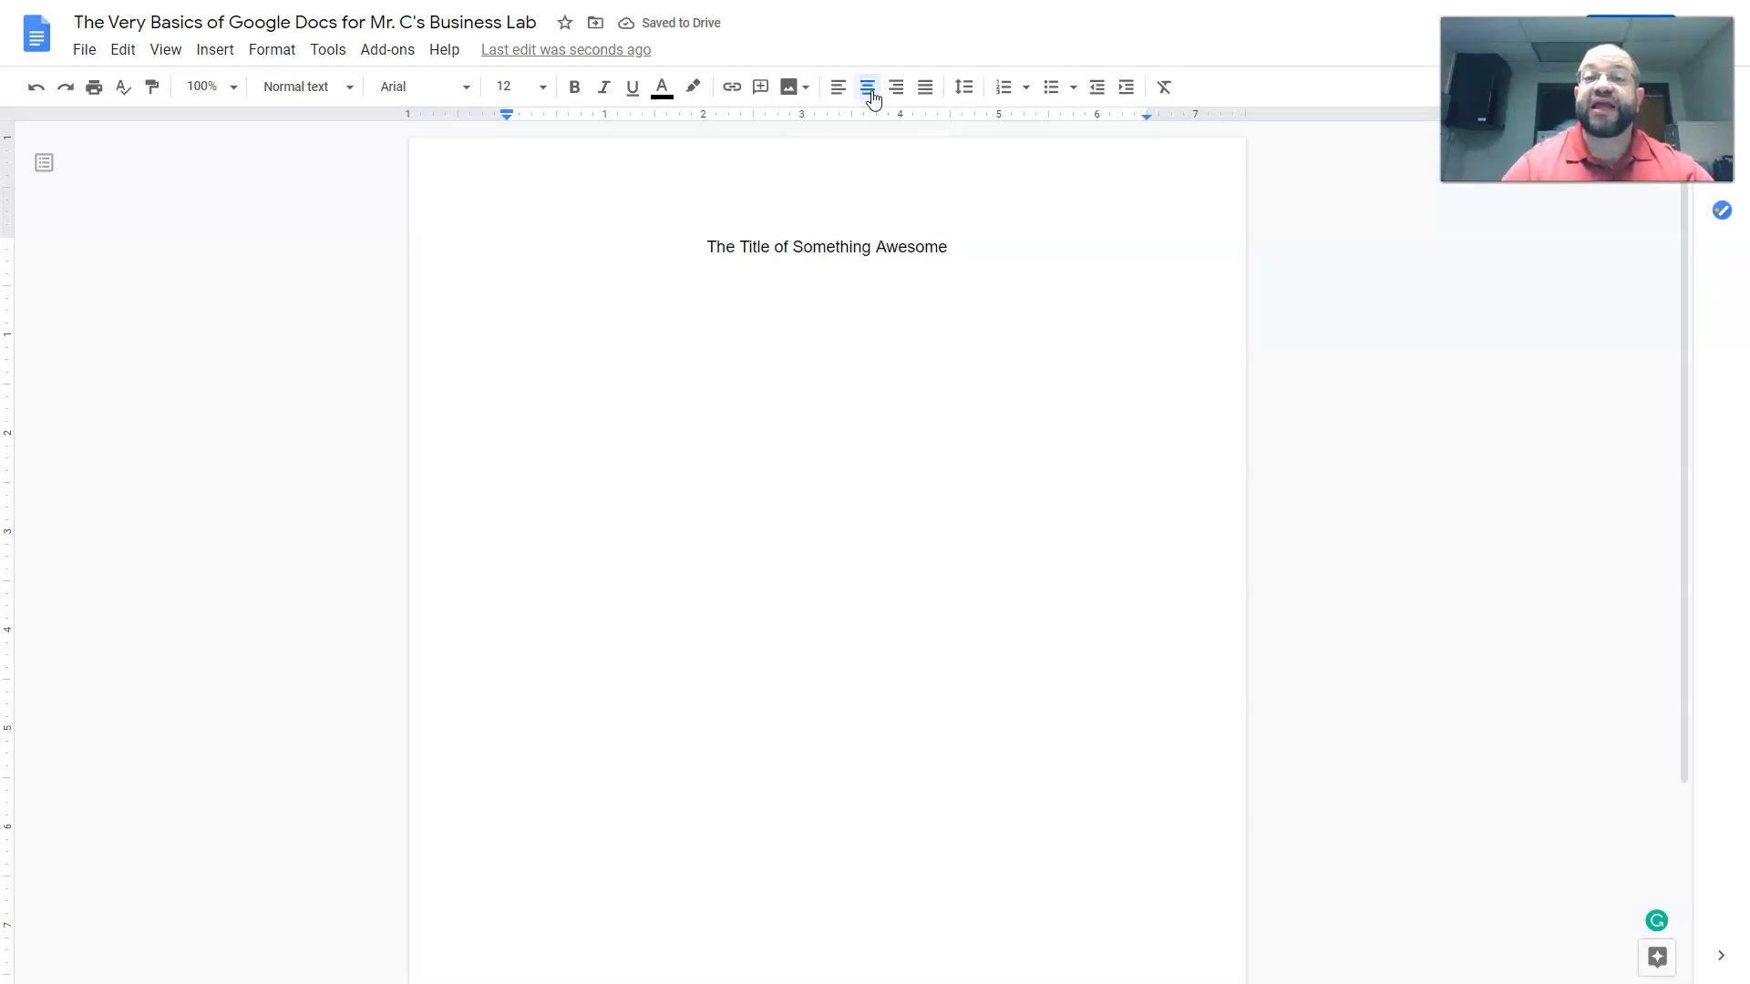
click(838, 87)
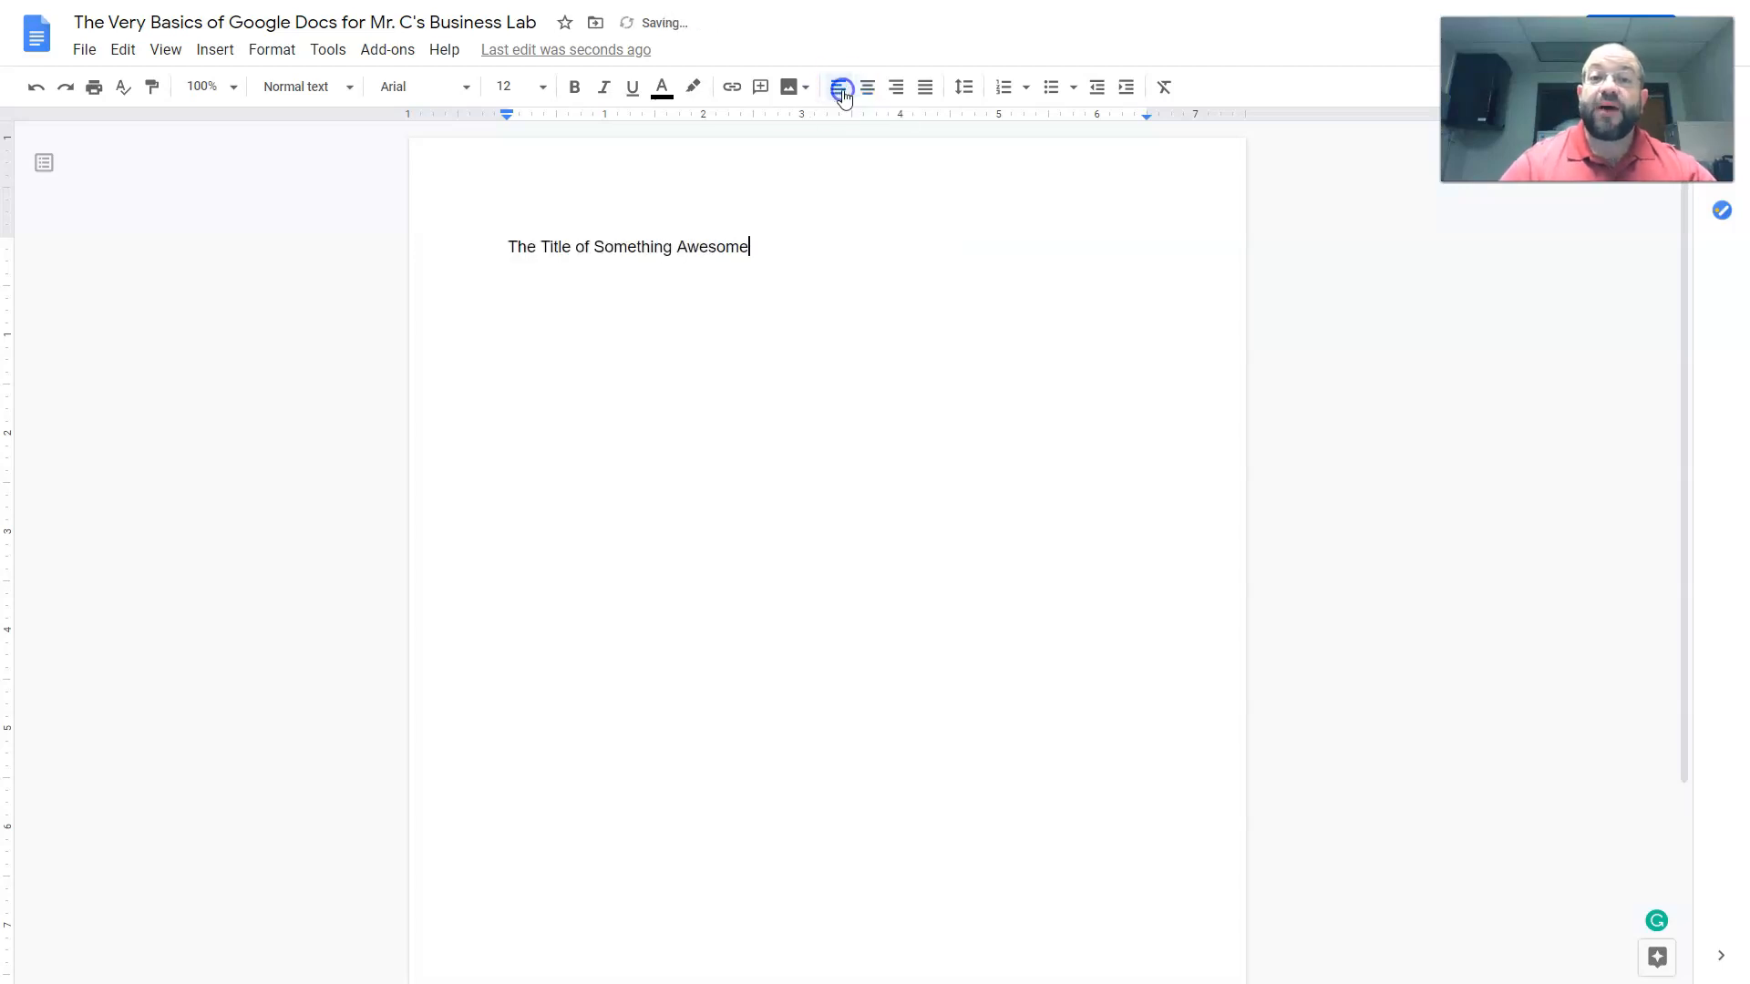
- Push the title toward the middle with spaces inserted before it, and remove those spaces again
click(506, 248)
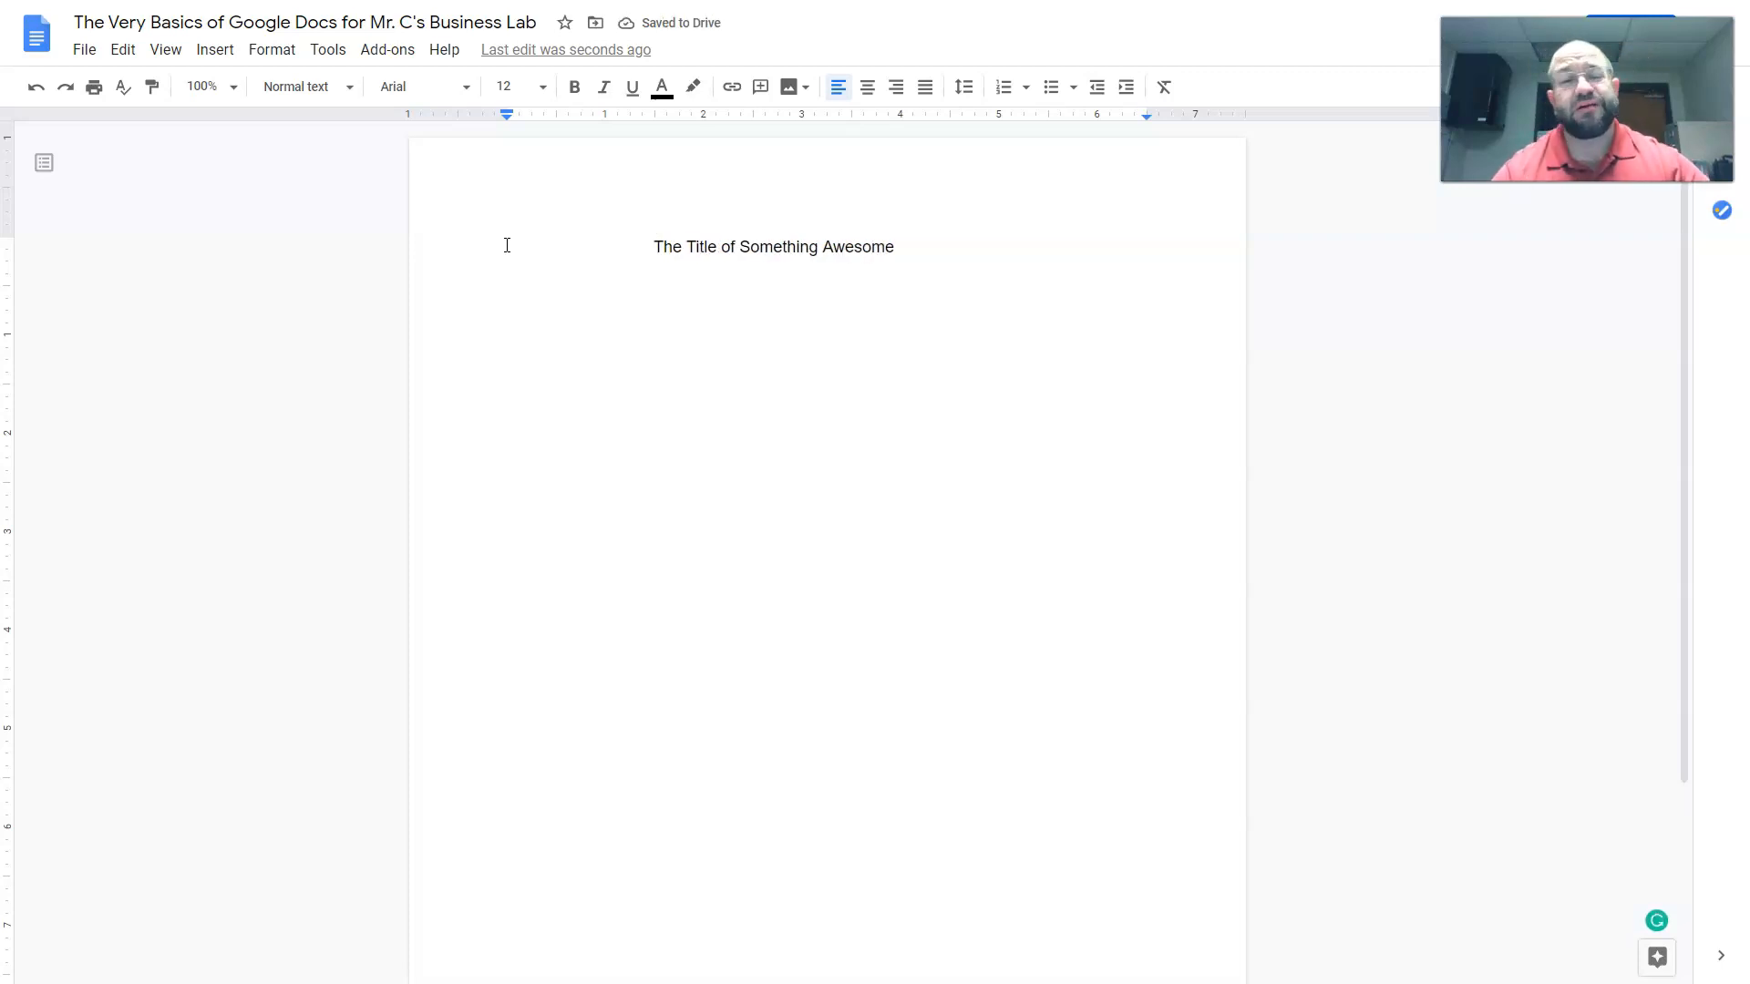
key(BackSpace)
key(BackSpace)
key(BackSpace)
key(BackSpace)
key(BackSpace)
key(BackSpace)
key(BackSpace)
key(BackSpace)
key(BackSpace)
key(BackSpace)
key(BackSpace)
key(BackSpace)
key(BackSpace)
key(BackSpace)
key(BackSpace)
key(BackSpace)
key(BackSpace)
key(BackSpace)
key(BackSpace)
key(BackSpace)
key(BackSpace)
key(BackSpace)
key(BackSpace)
key(BackSpace)
key(BackSpace)
key(BackSpace)
key(BackSpace)
key(BackSpace)
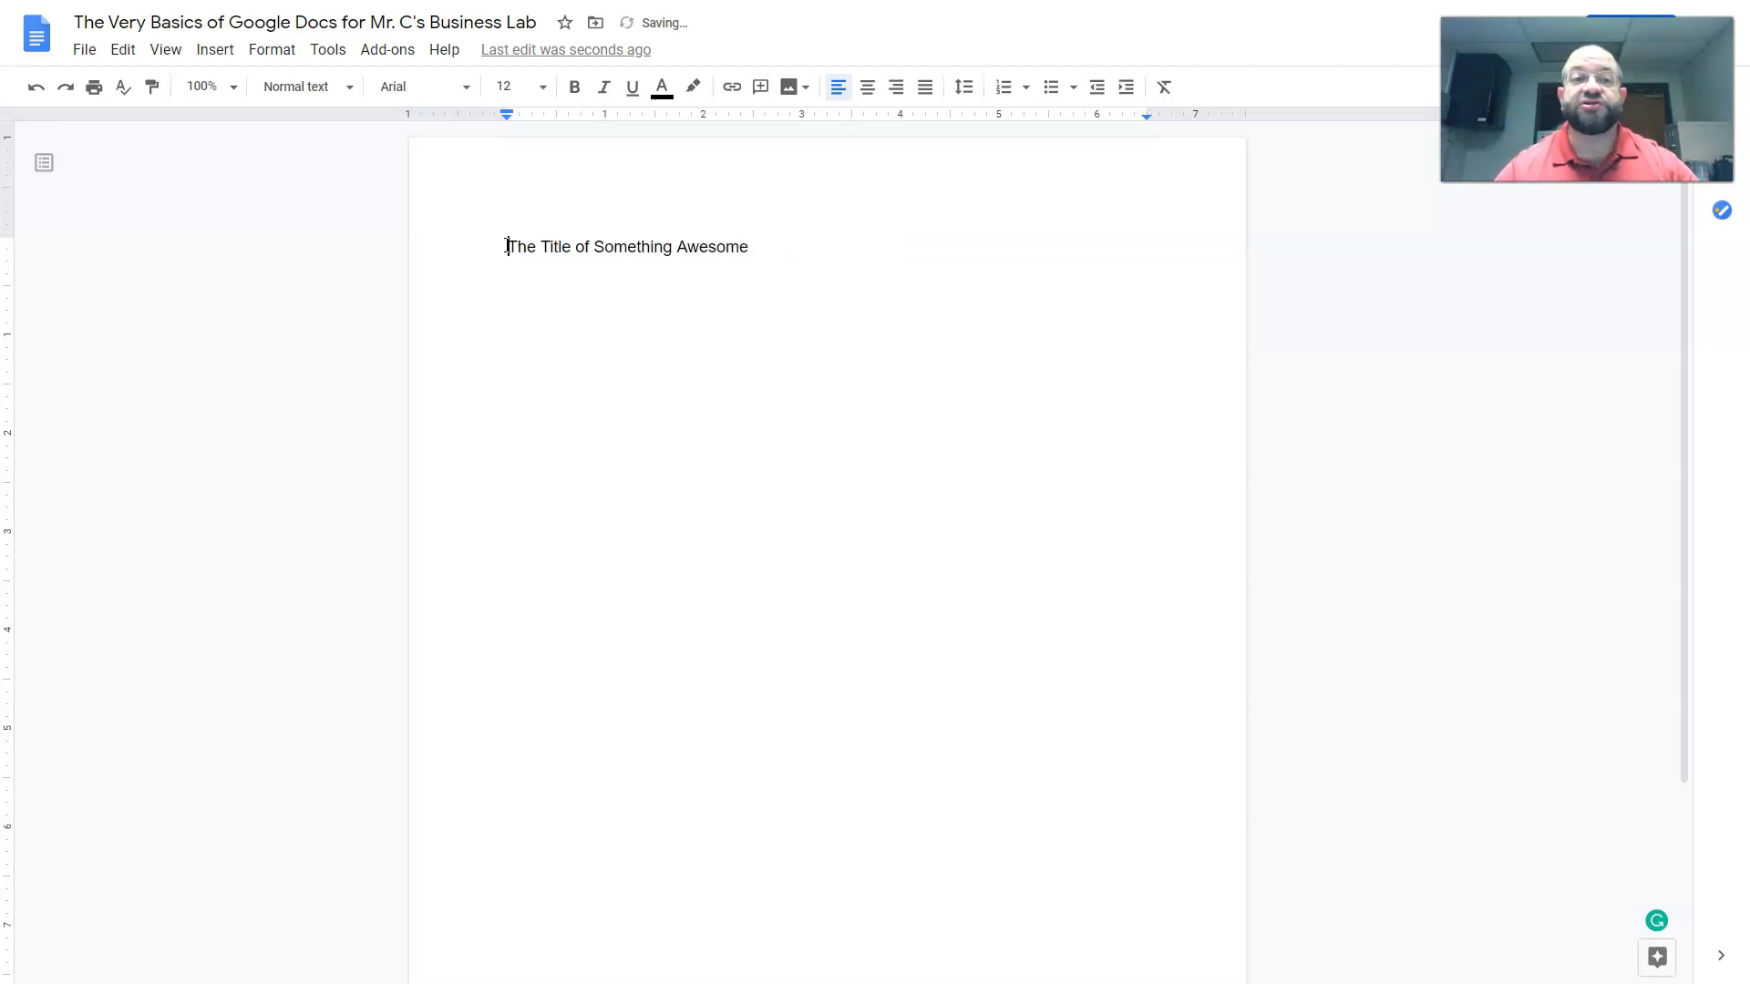
- Center the title and start a left-aligned paragraph below it
click(869, 88)
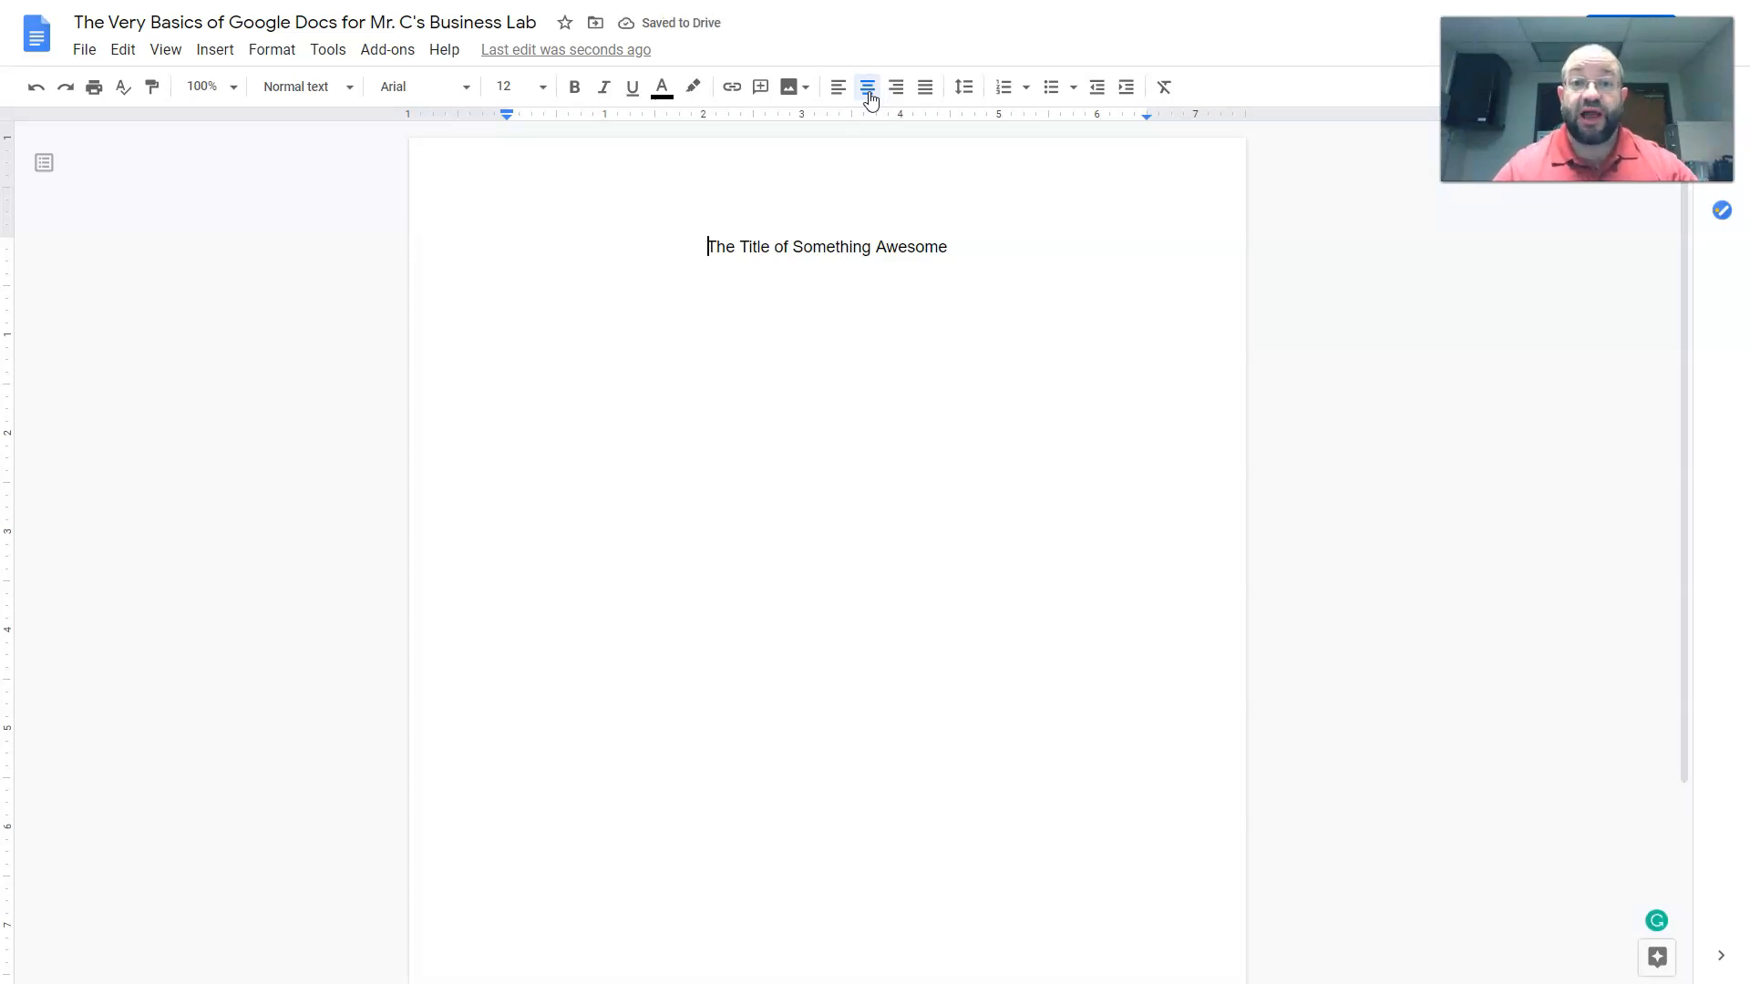
click(954, 247)
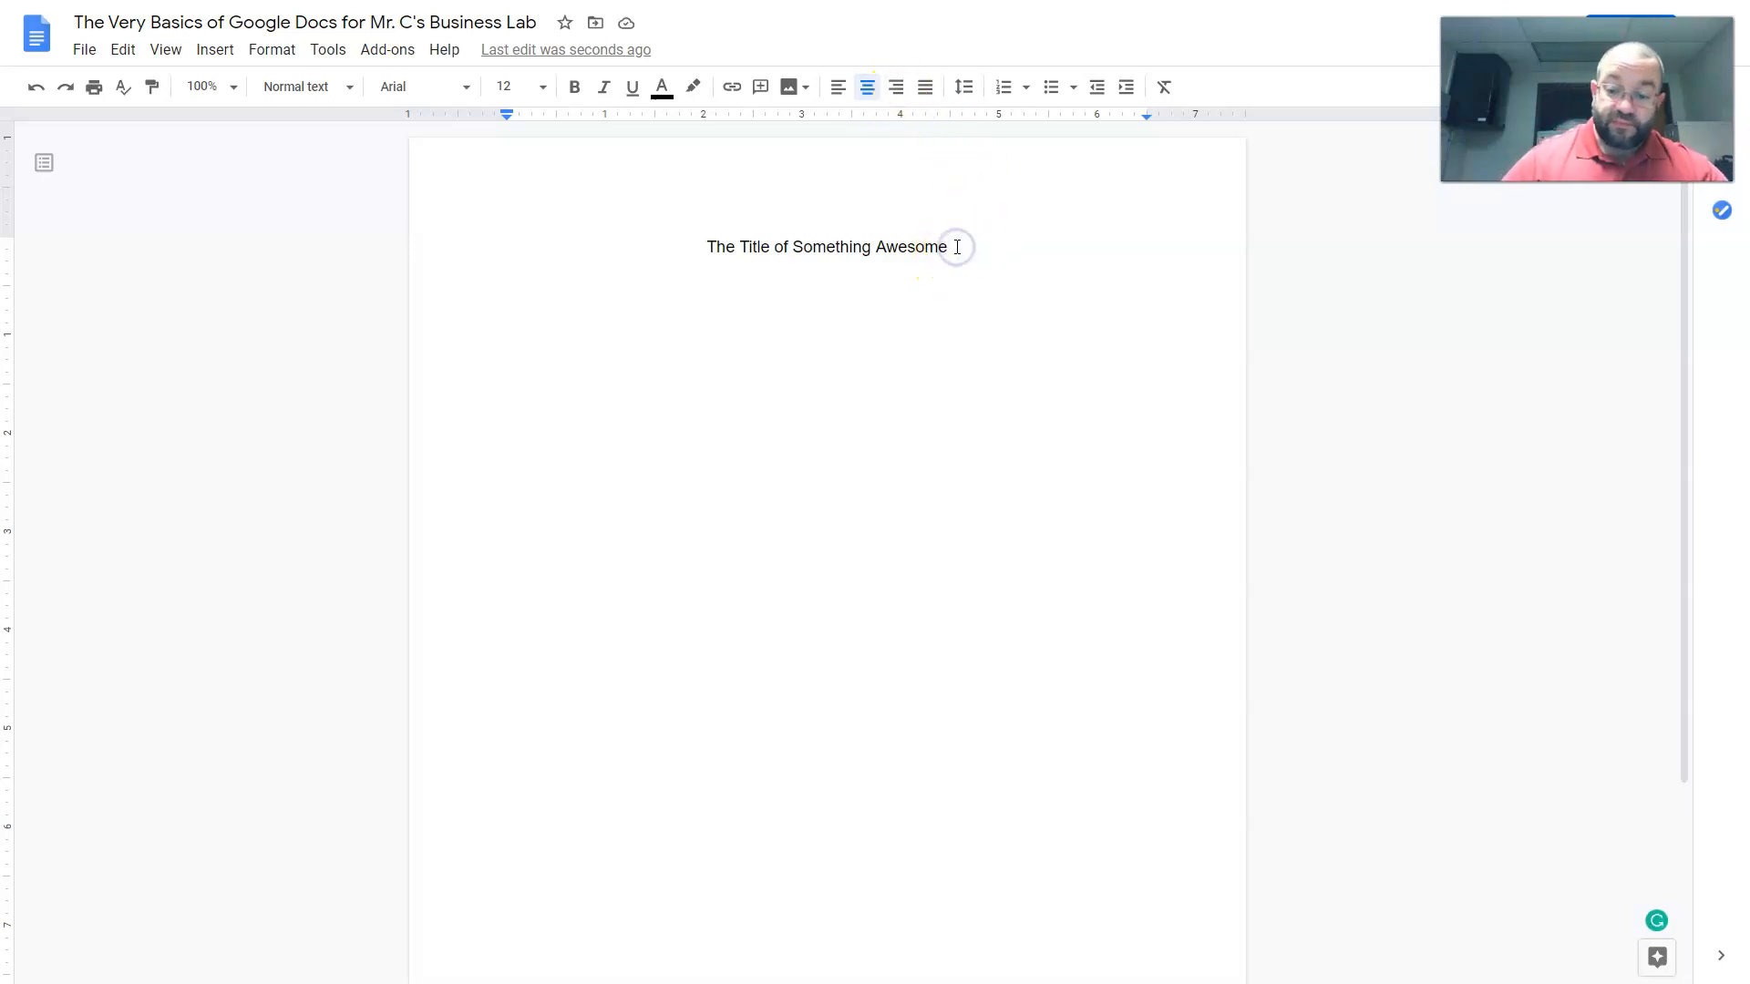
key(Return)
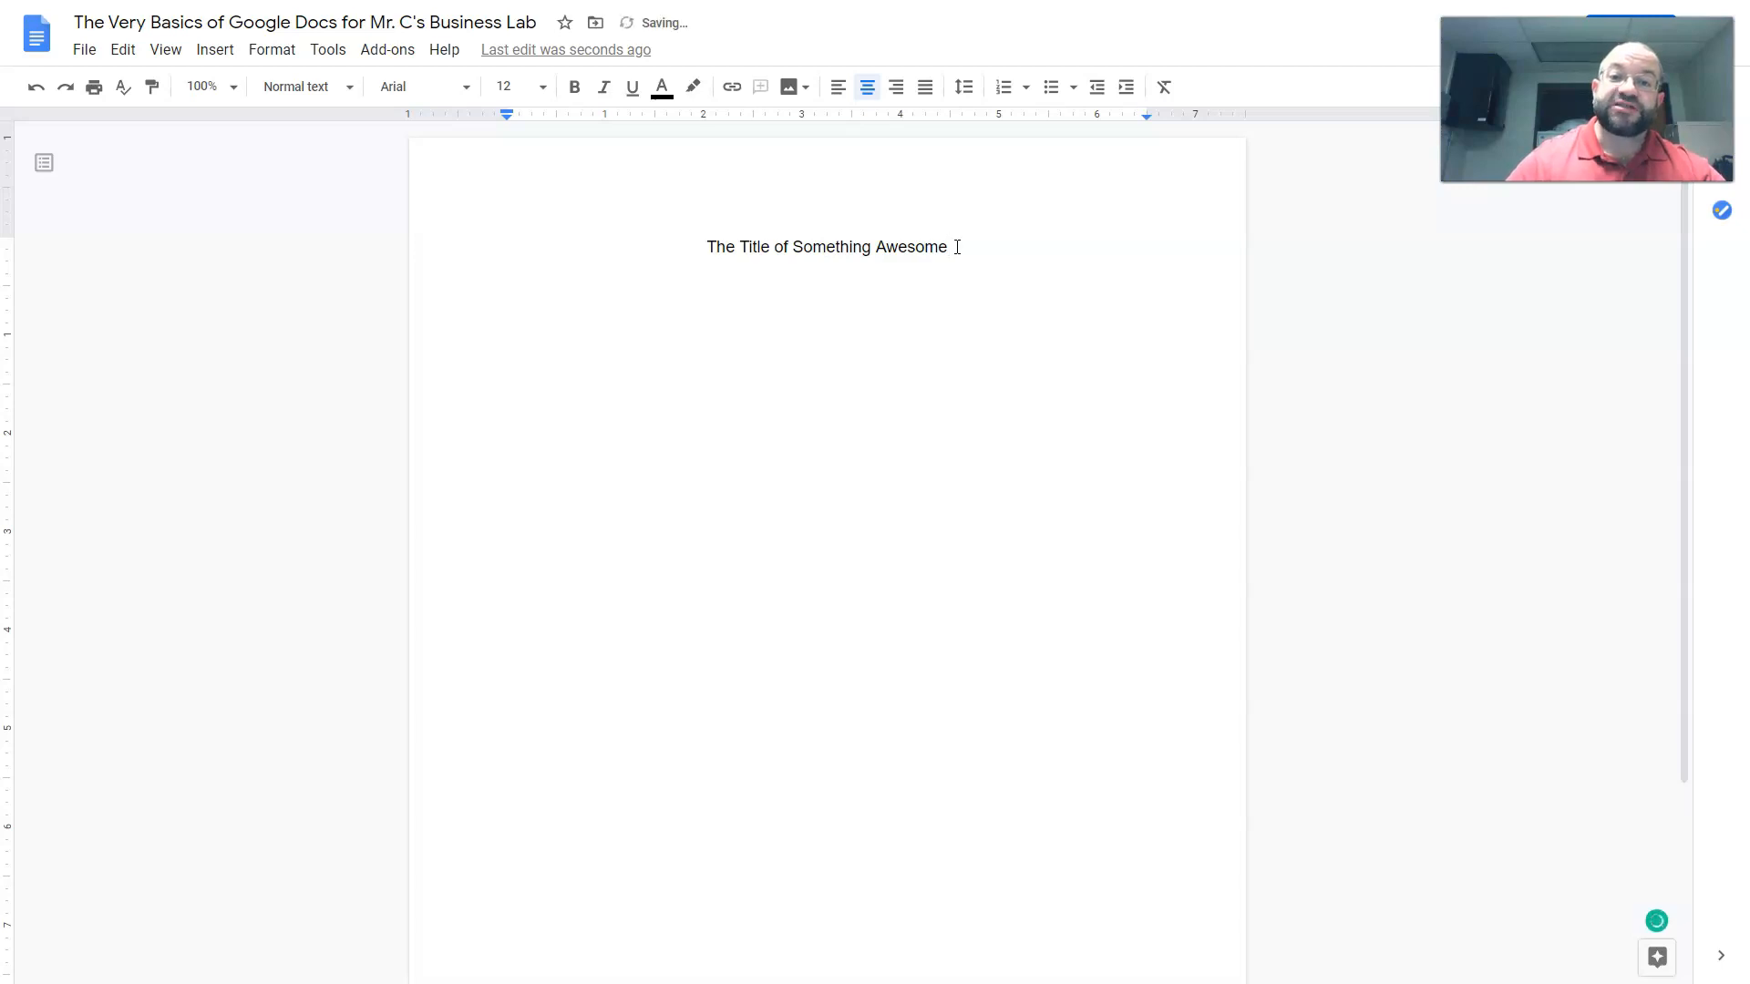
click(840, 88)
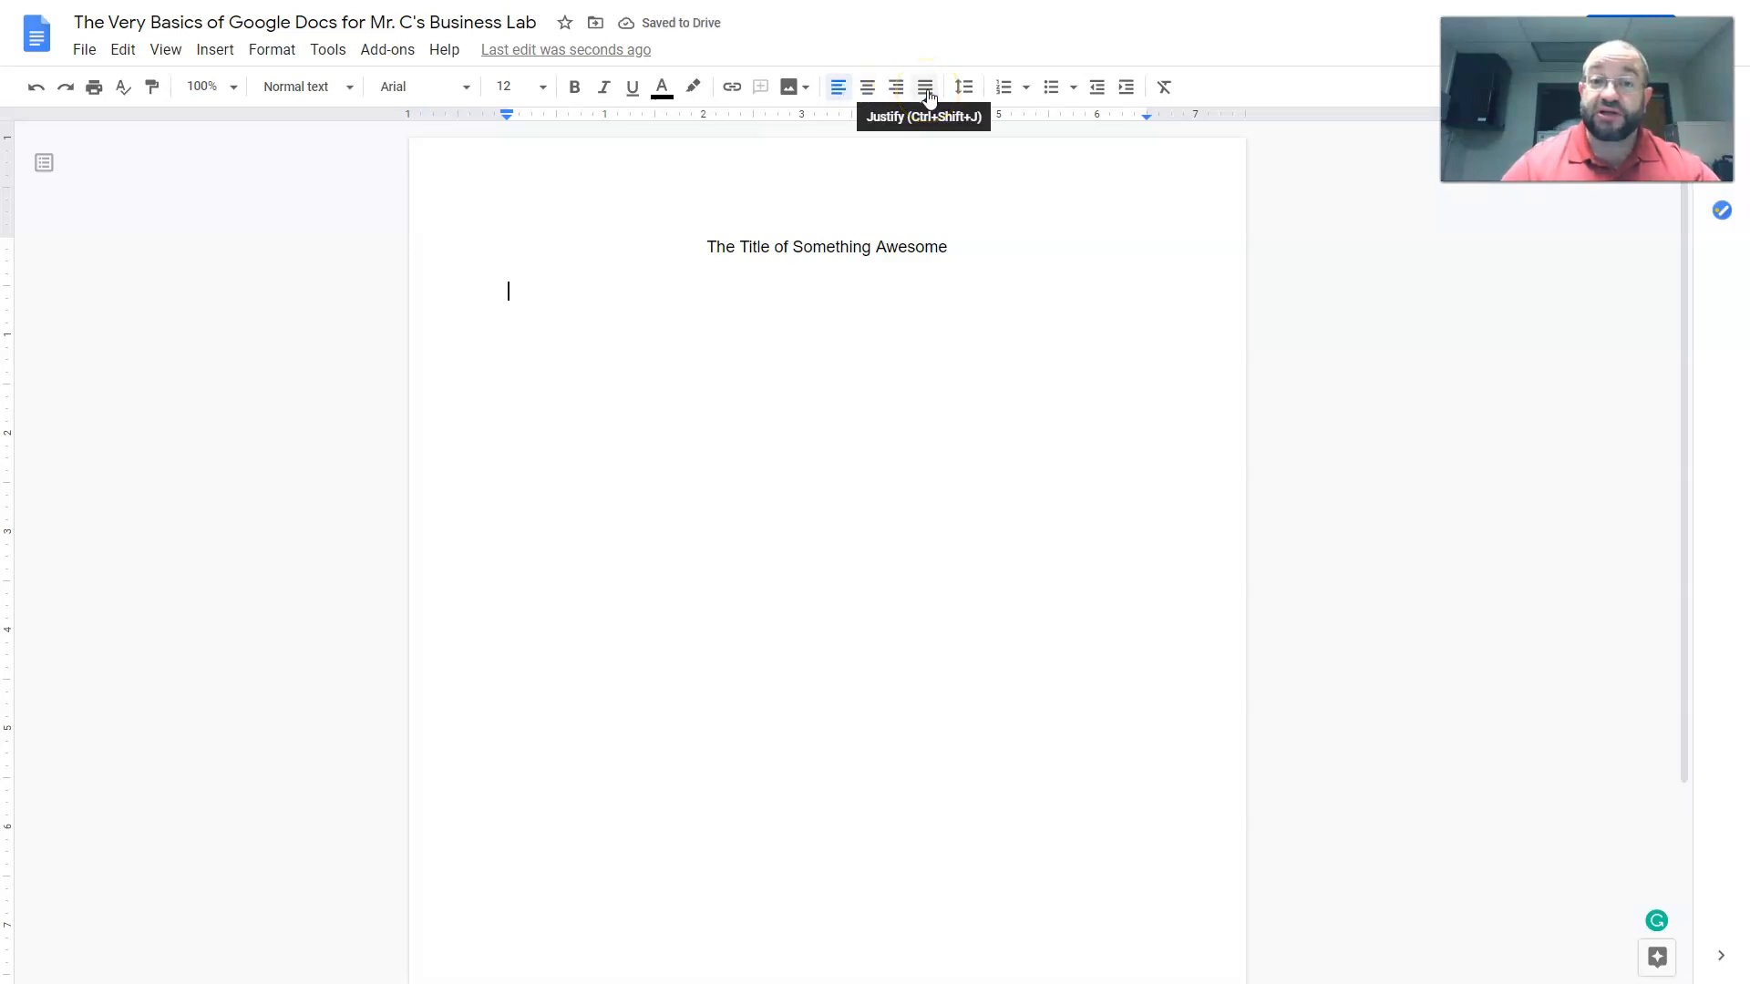
click(839, 95)
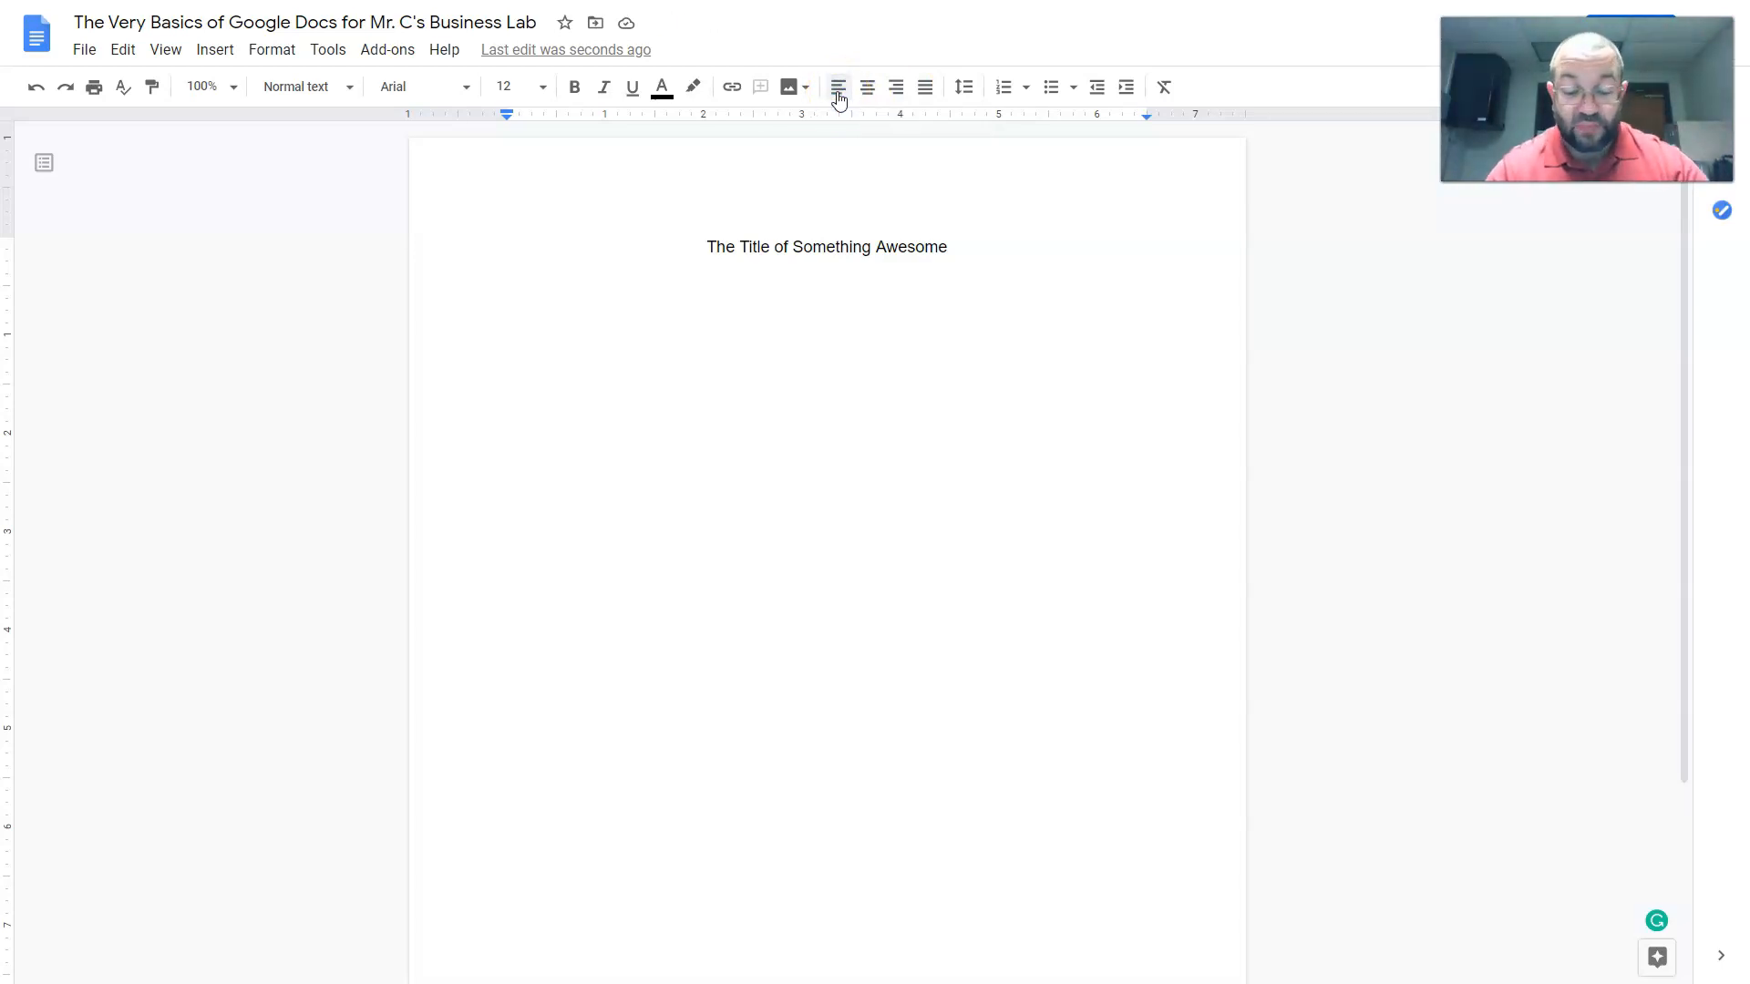
- Write the teacher's name followed by "will start to type a longer than normal sentence here, simply because be has a point to make."
text(Mr. )
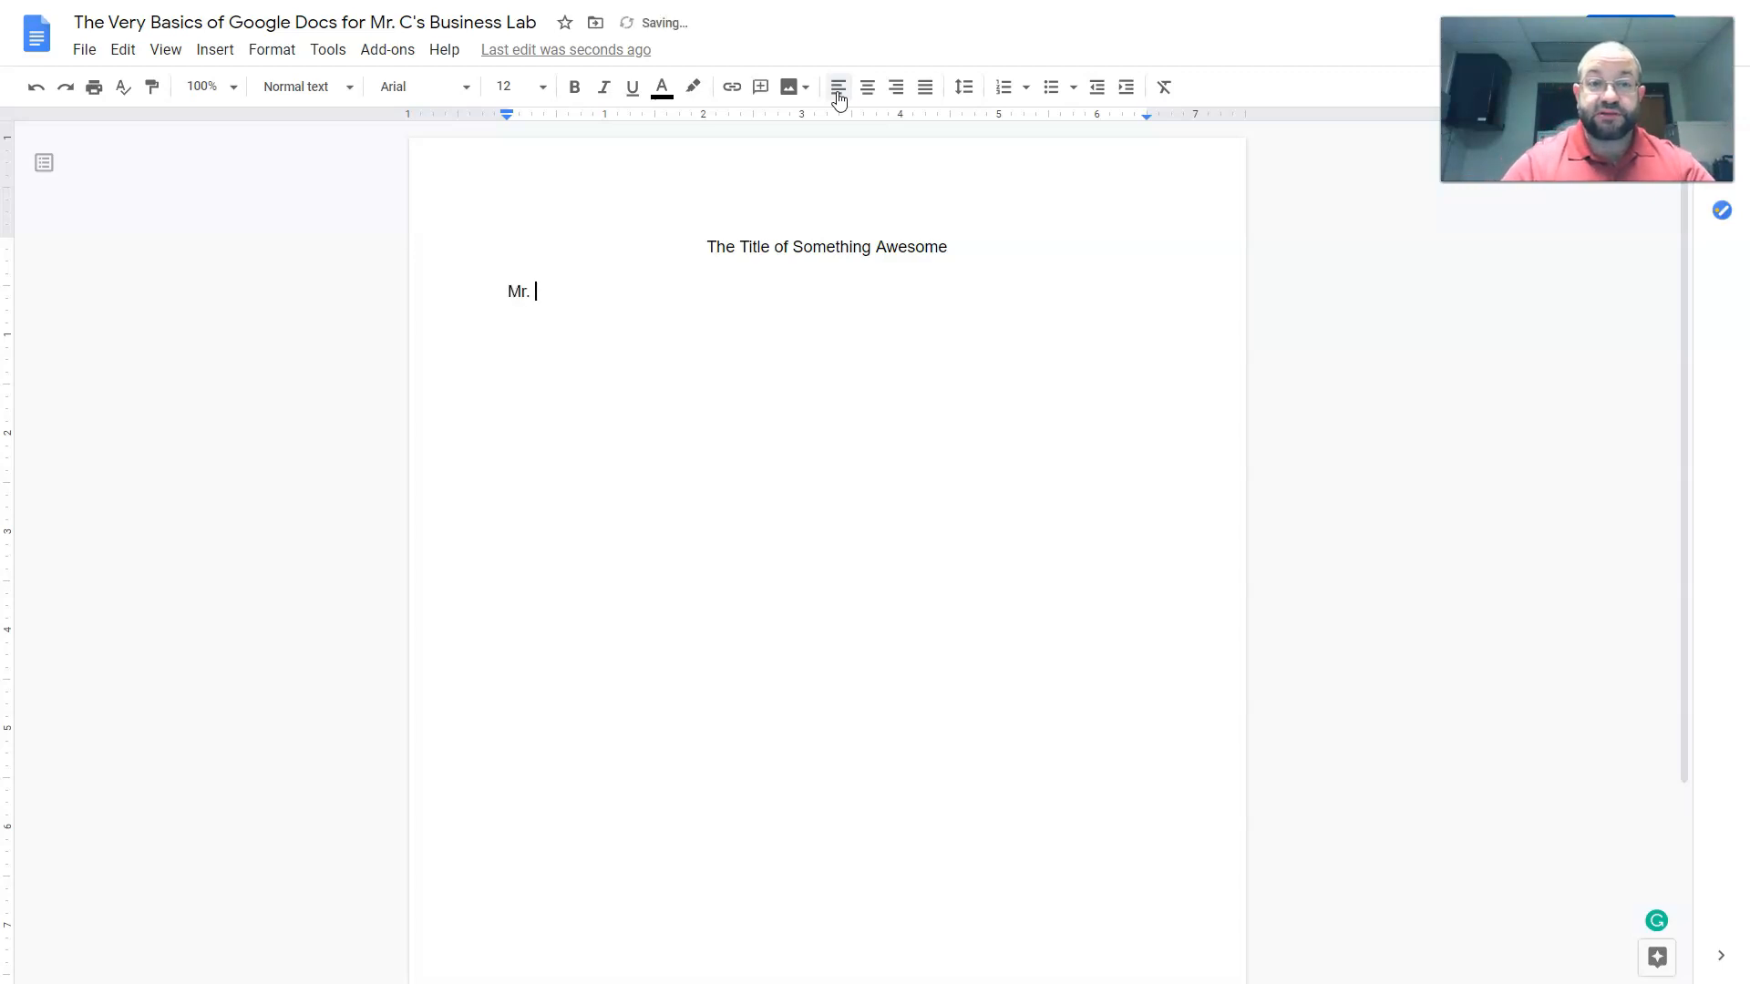
text(Cadle wi)
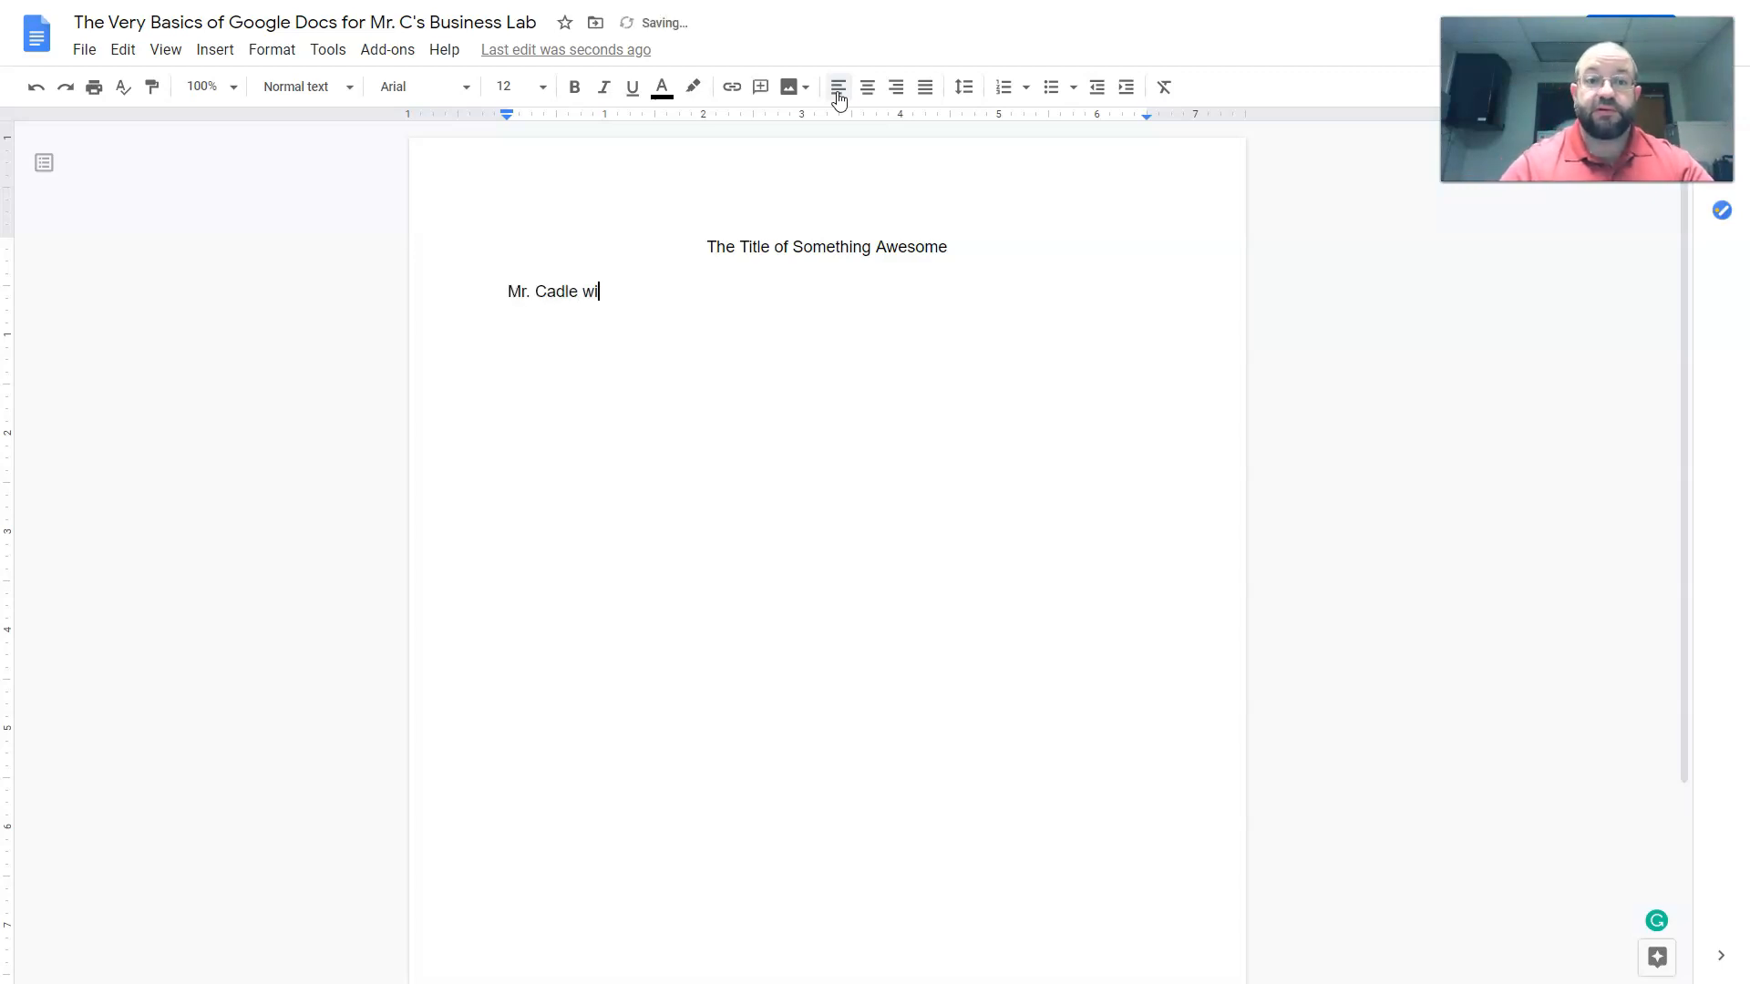
text(ll start to )
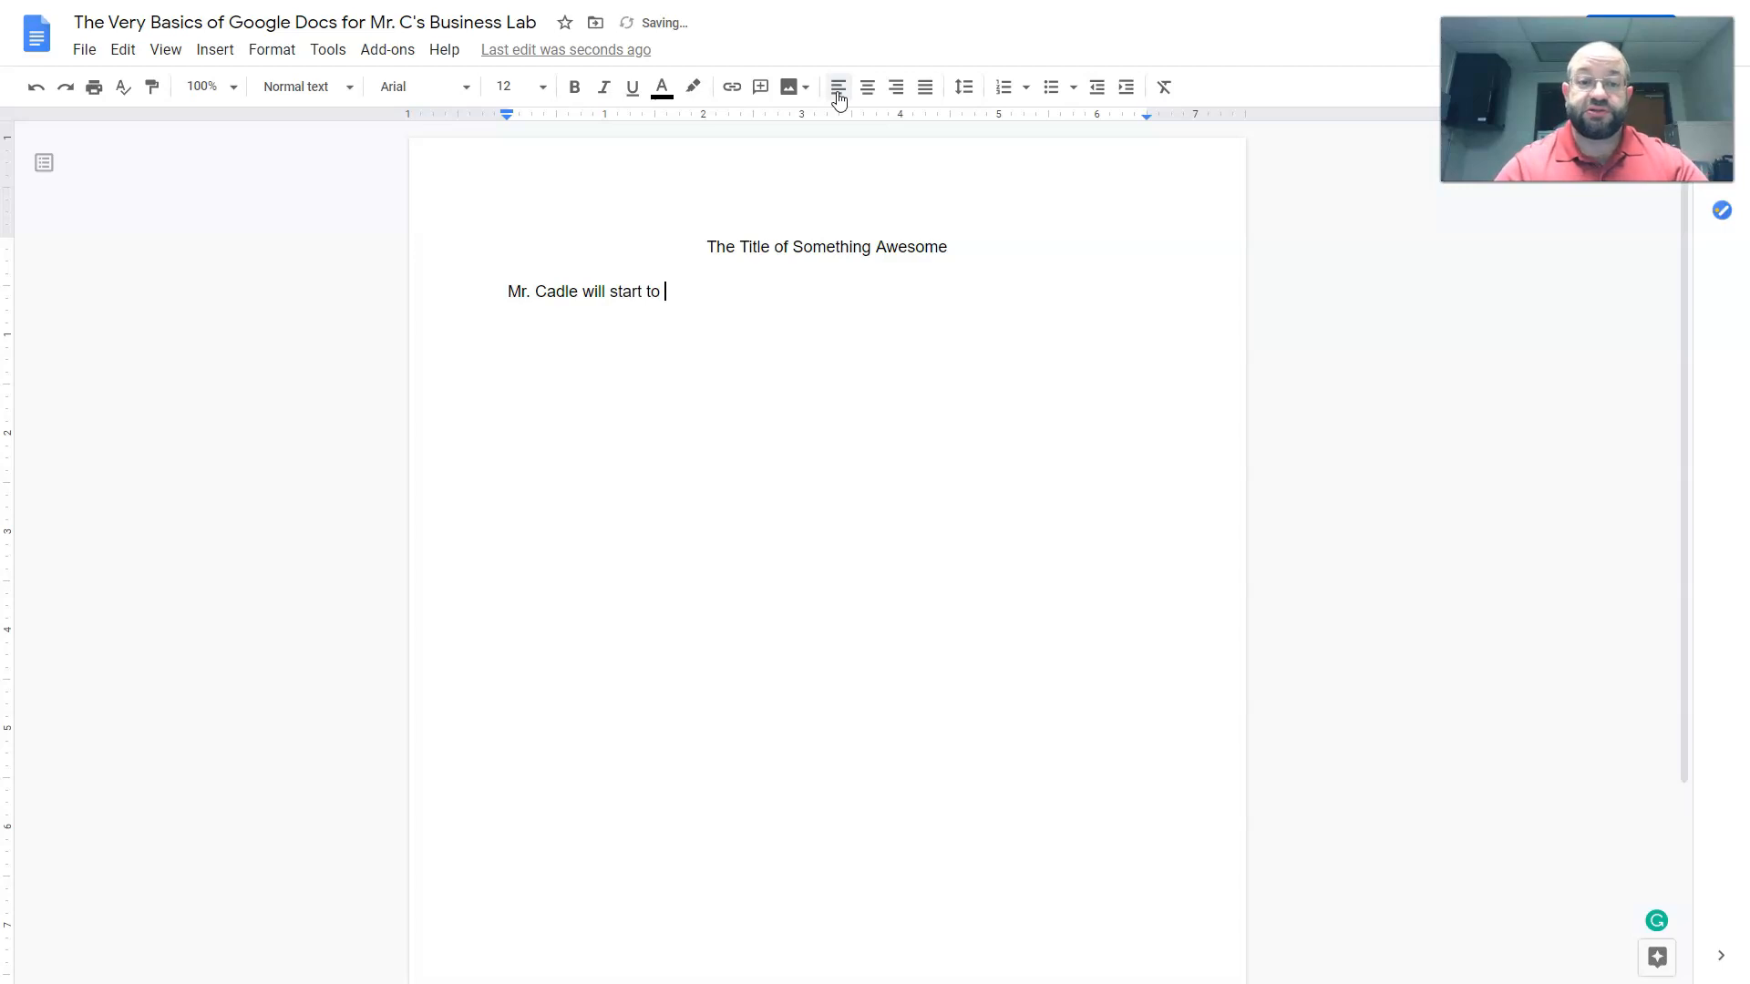
text(type a longer )
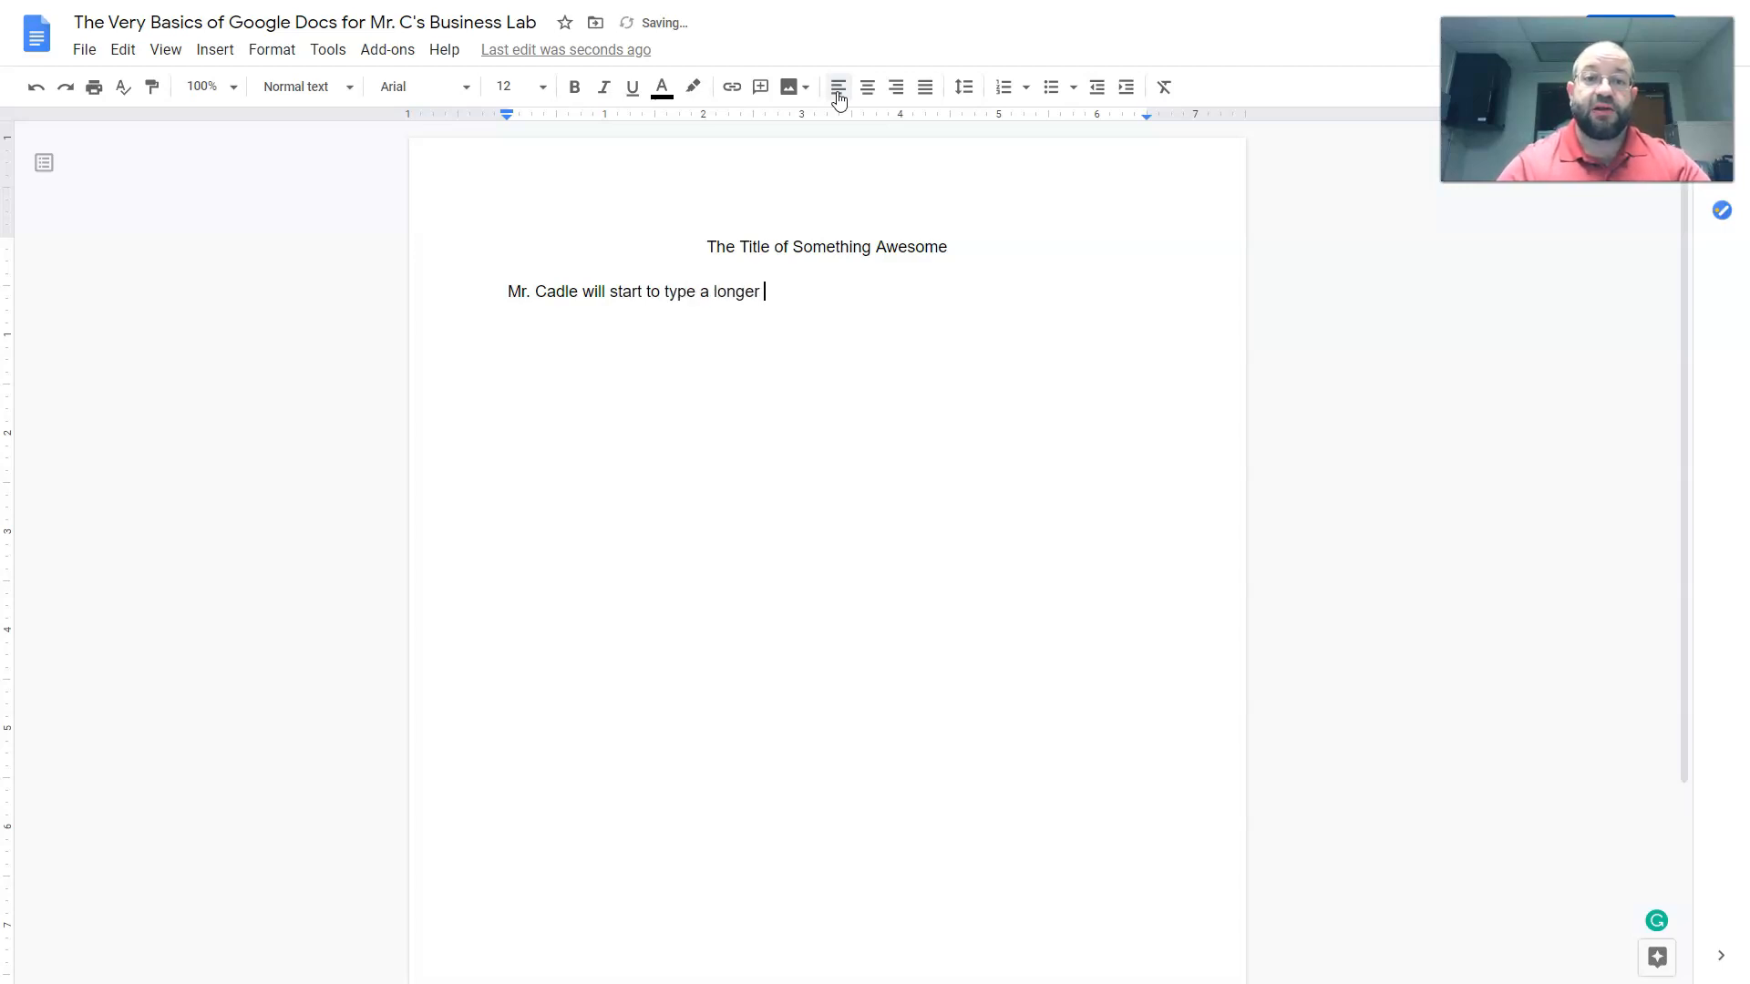
text(than normals)
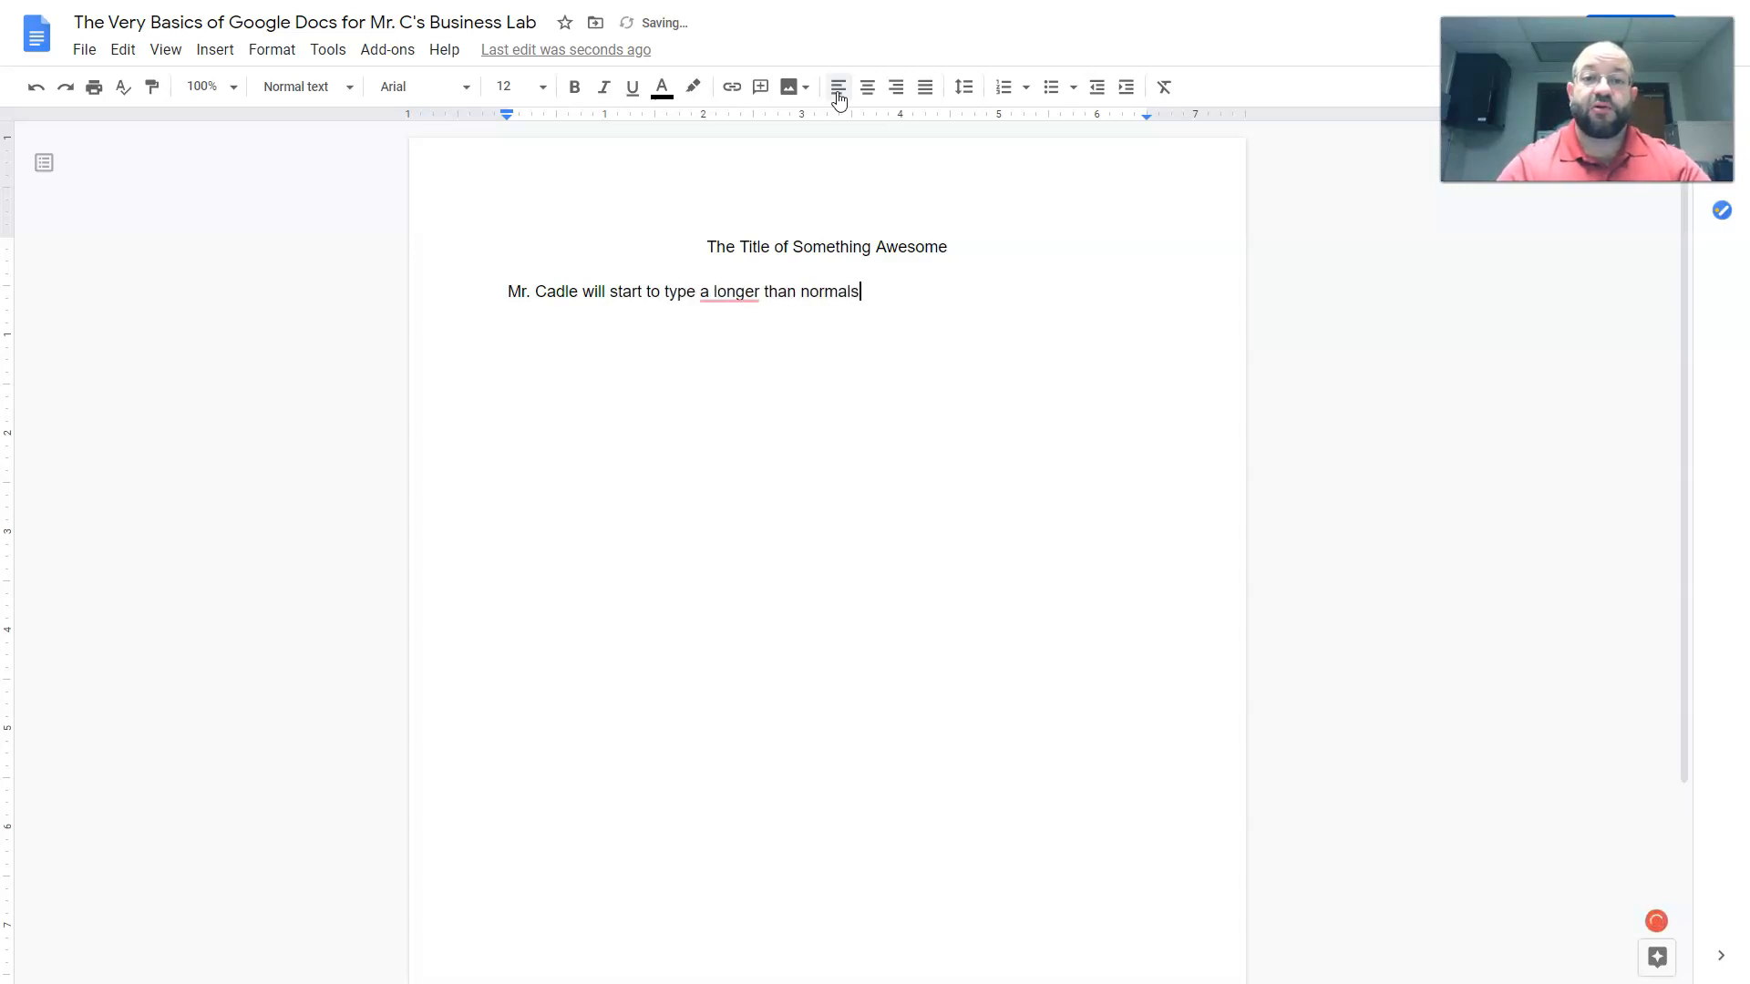
key(BackSpace)
text(se)
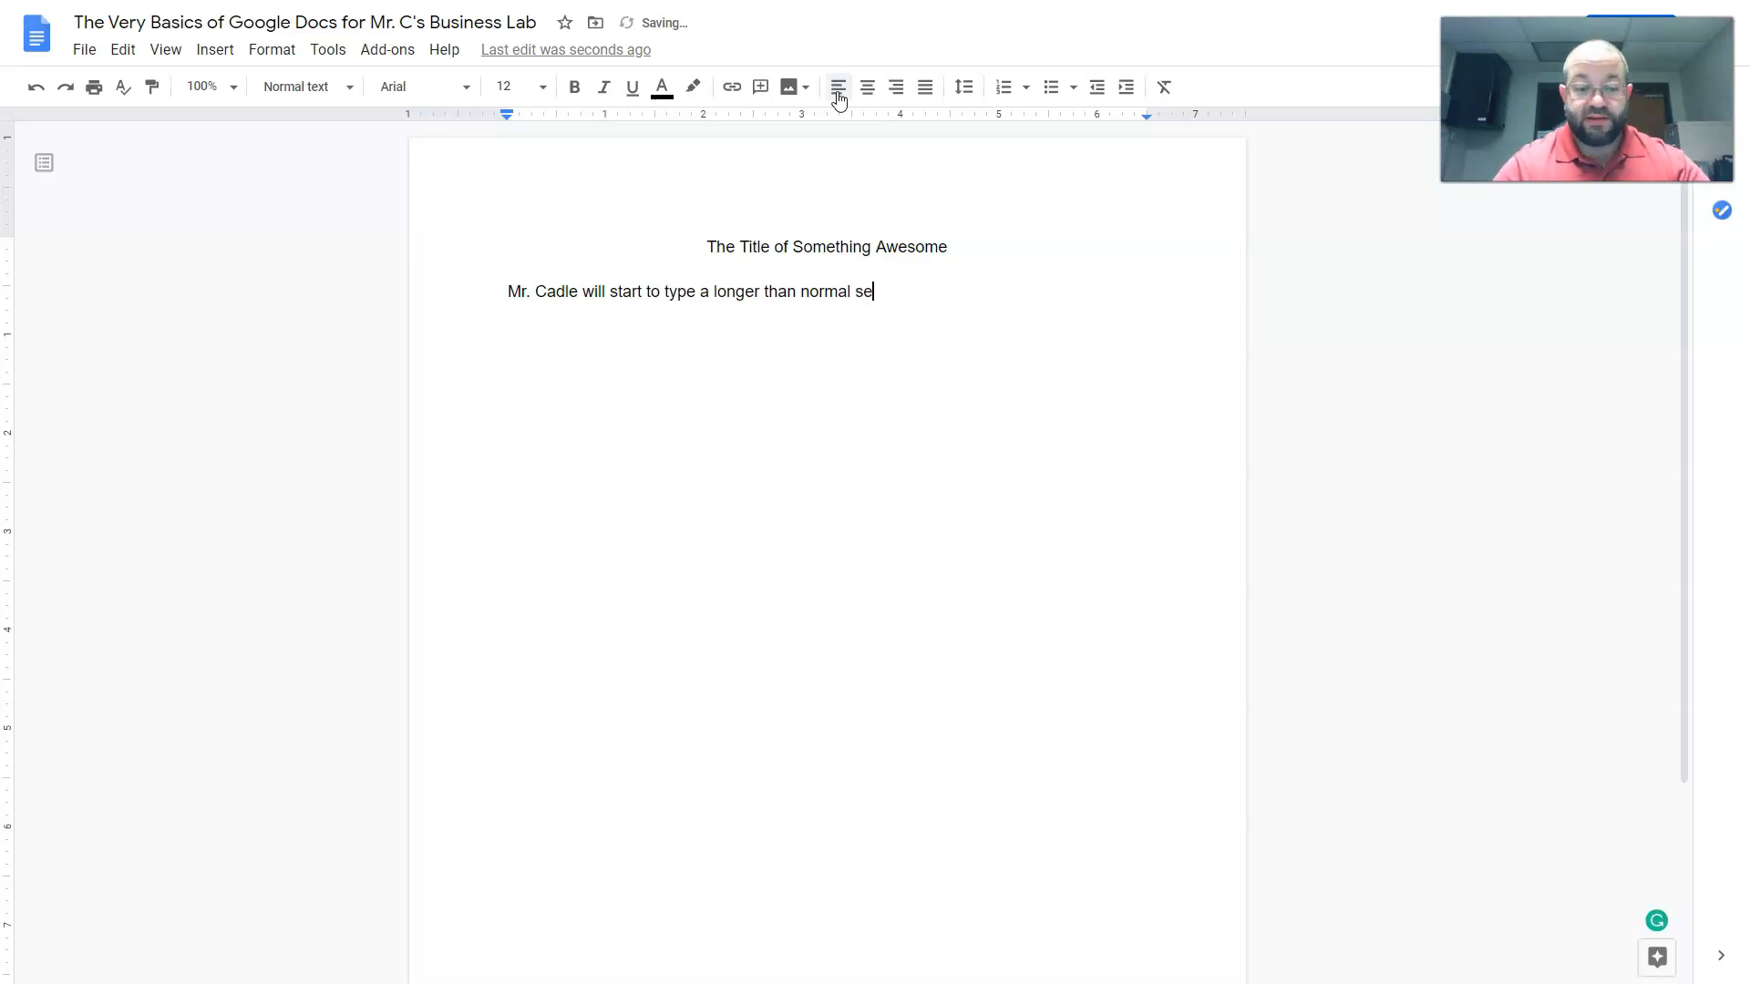
text(ntence here)
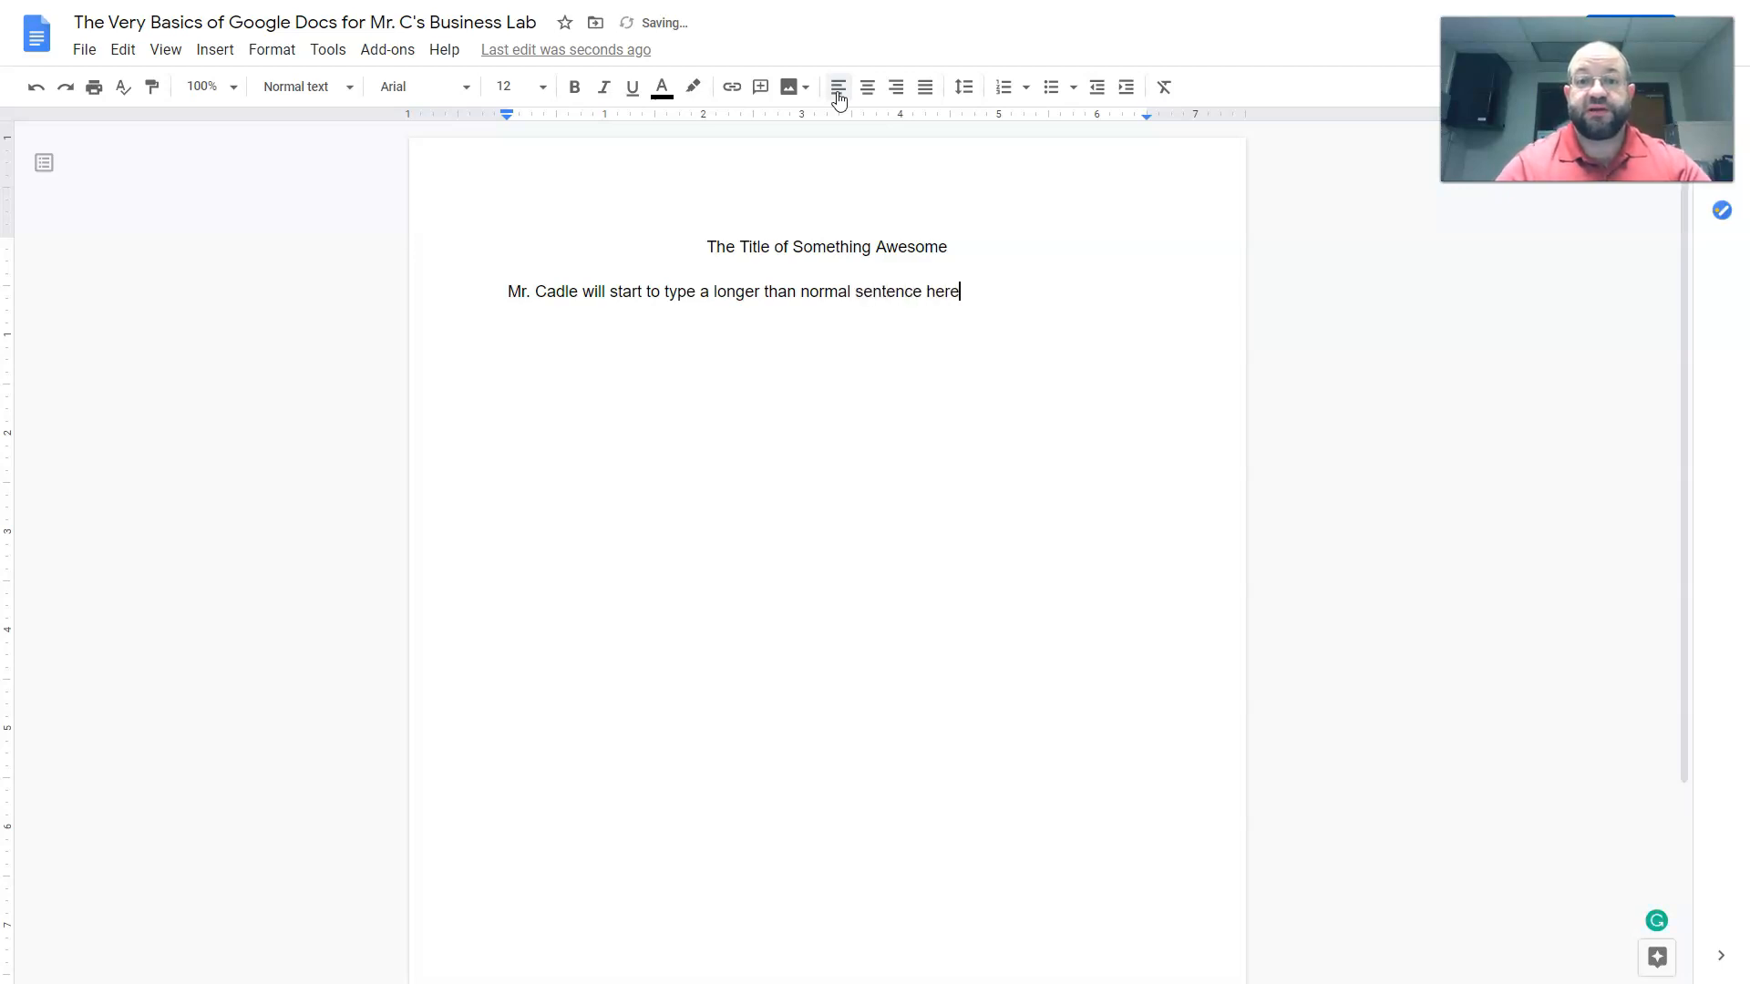
text(, simply )
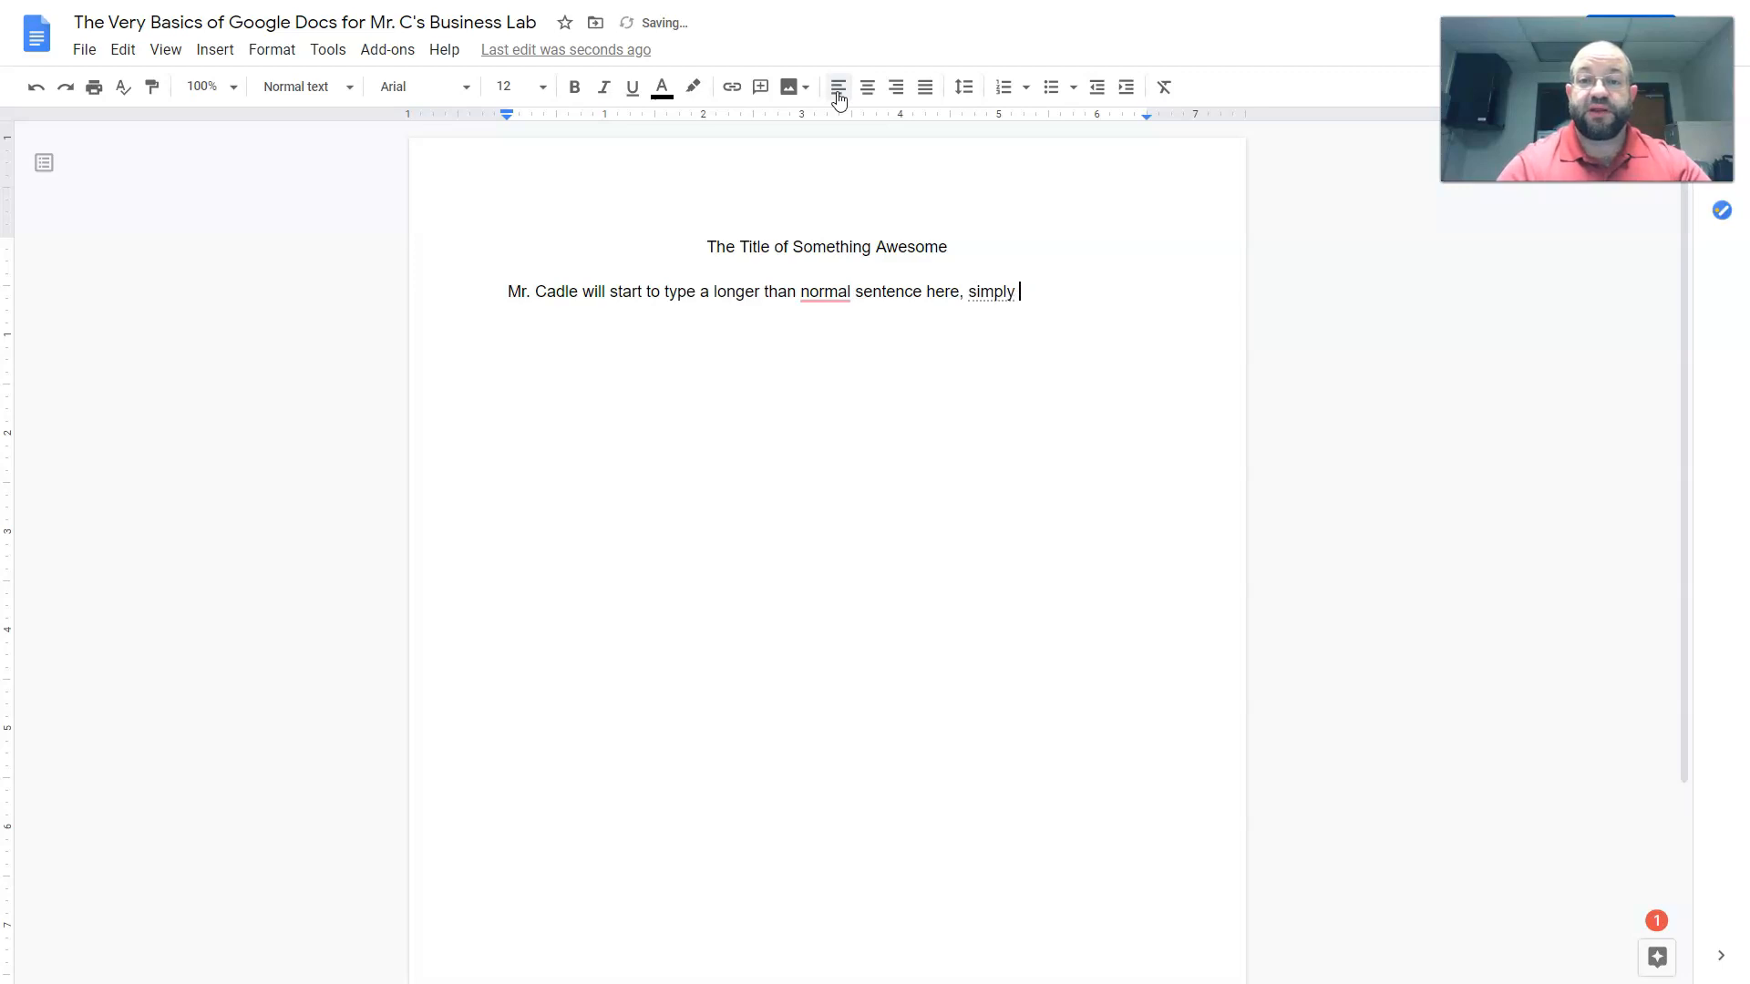
text(becasue be)
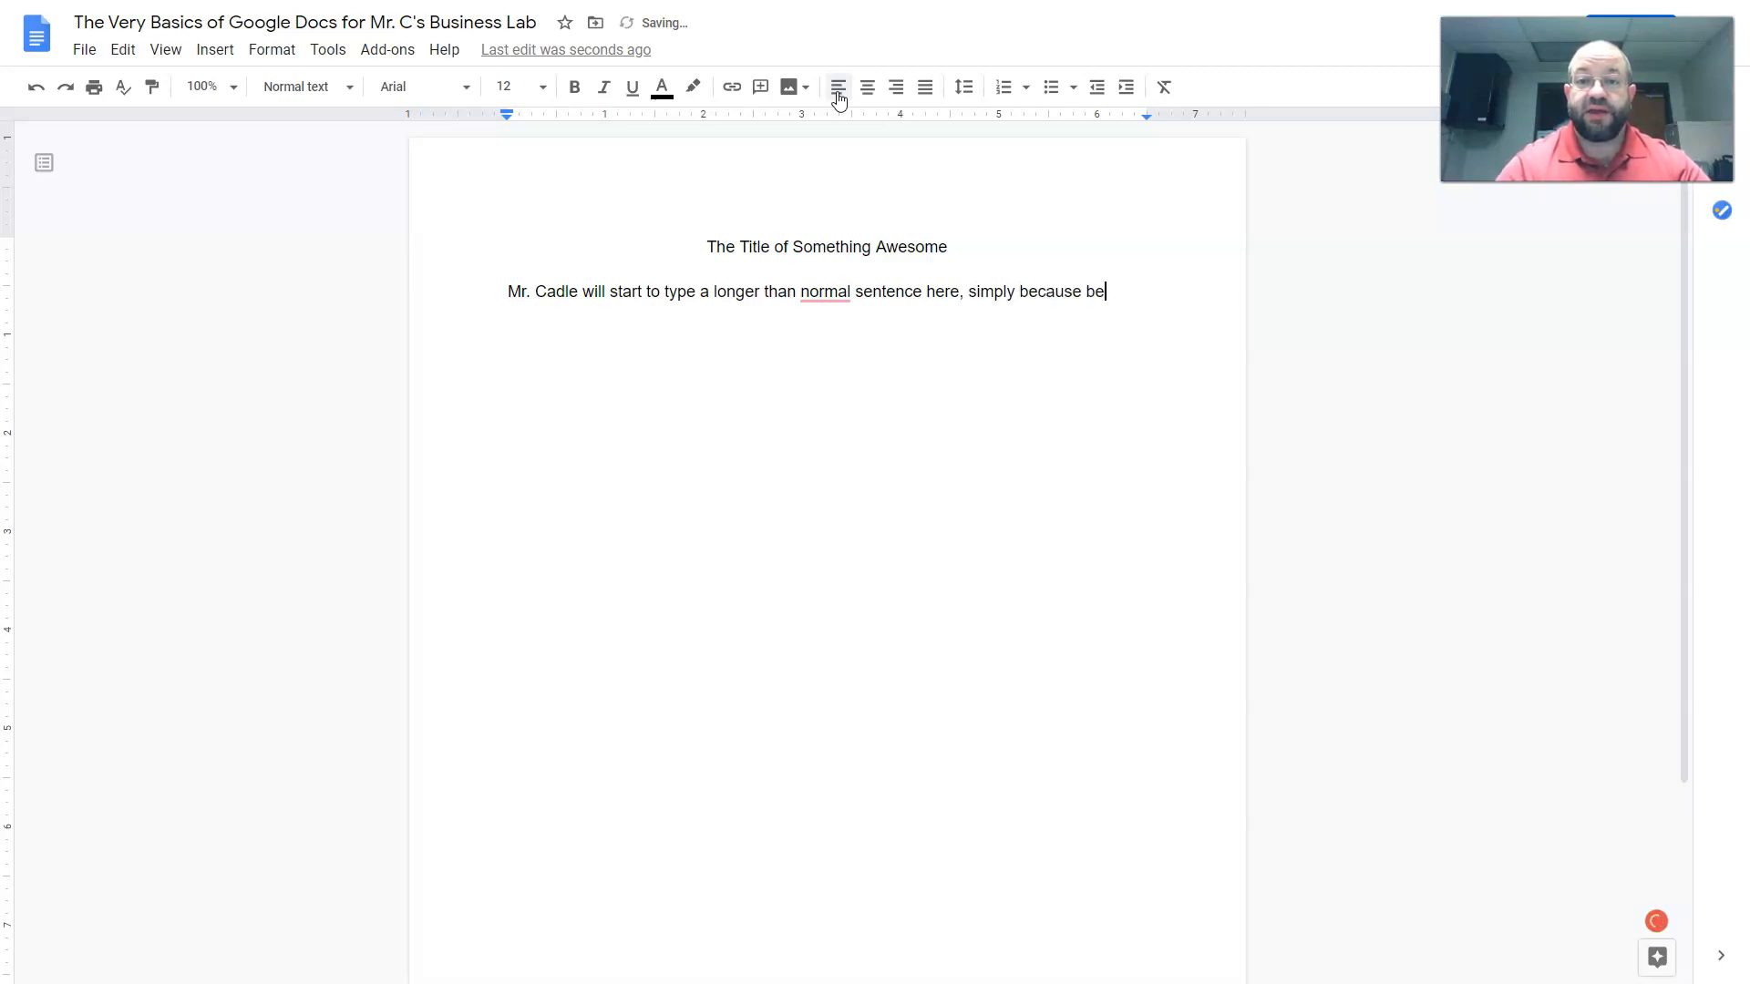
text( has a poin)
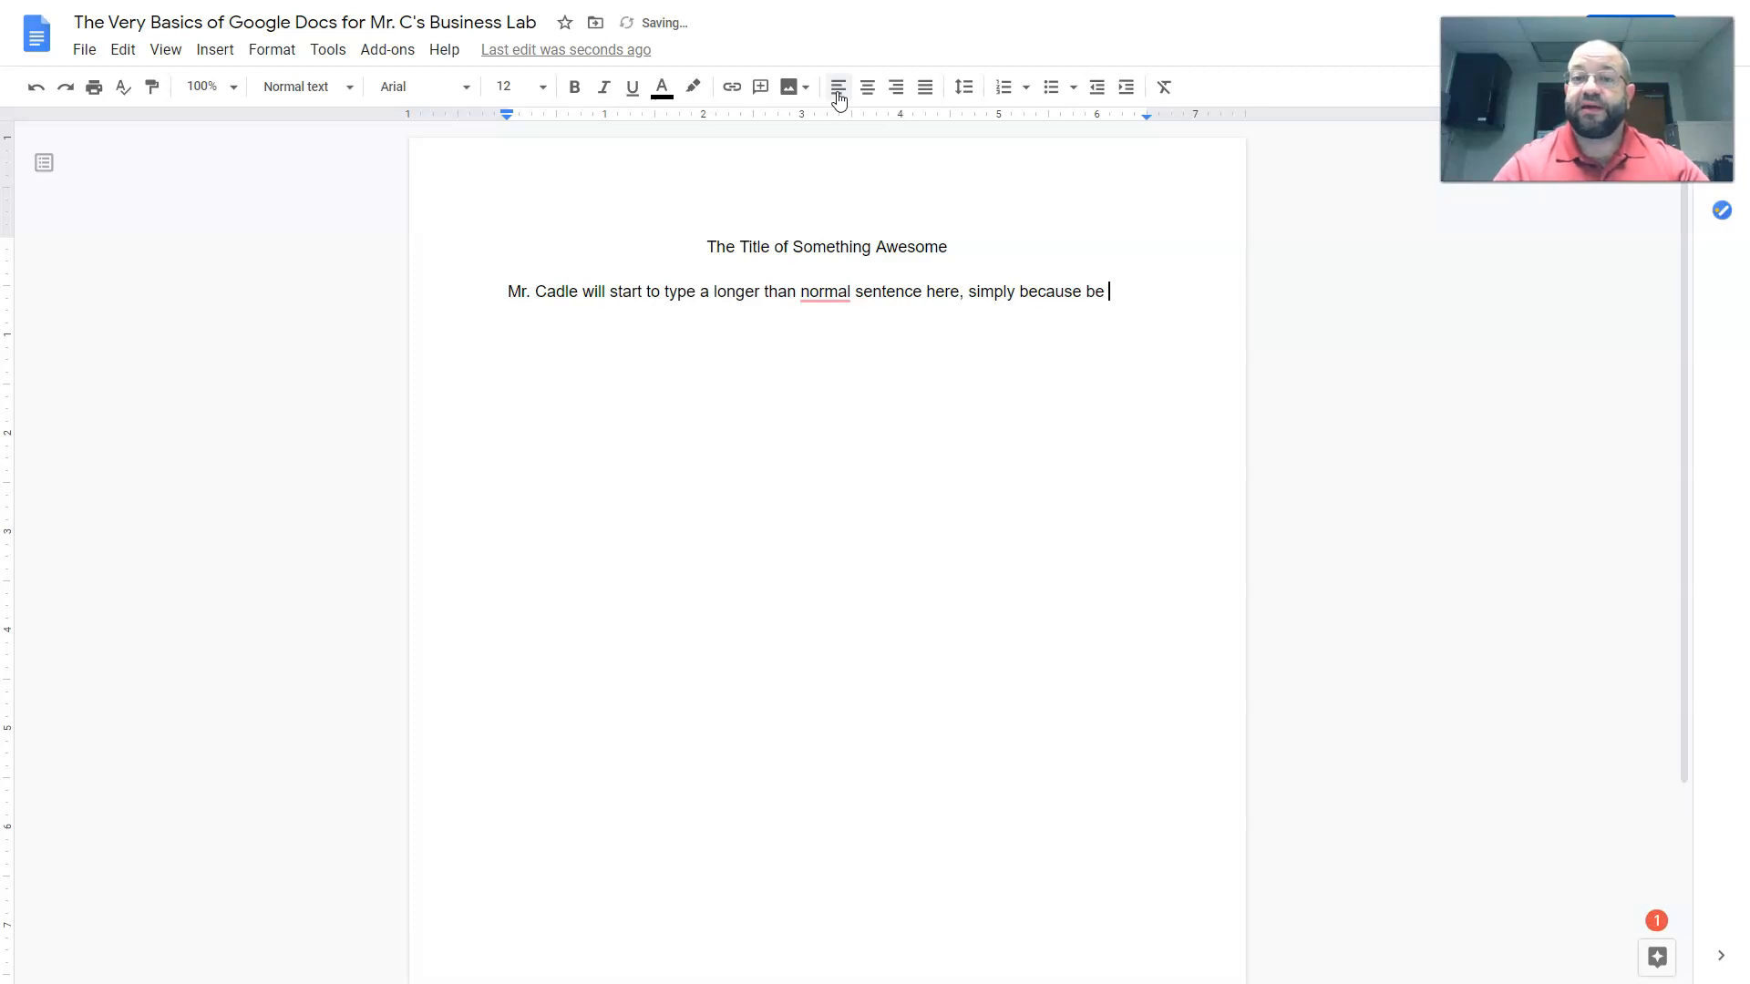
text(t to make.)
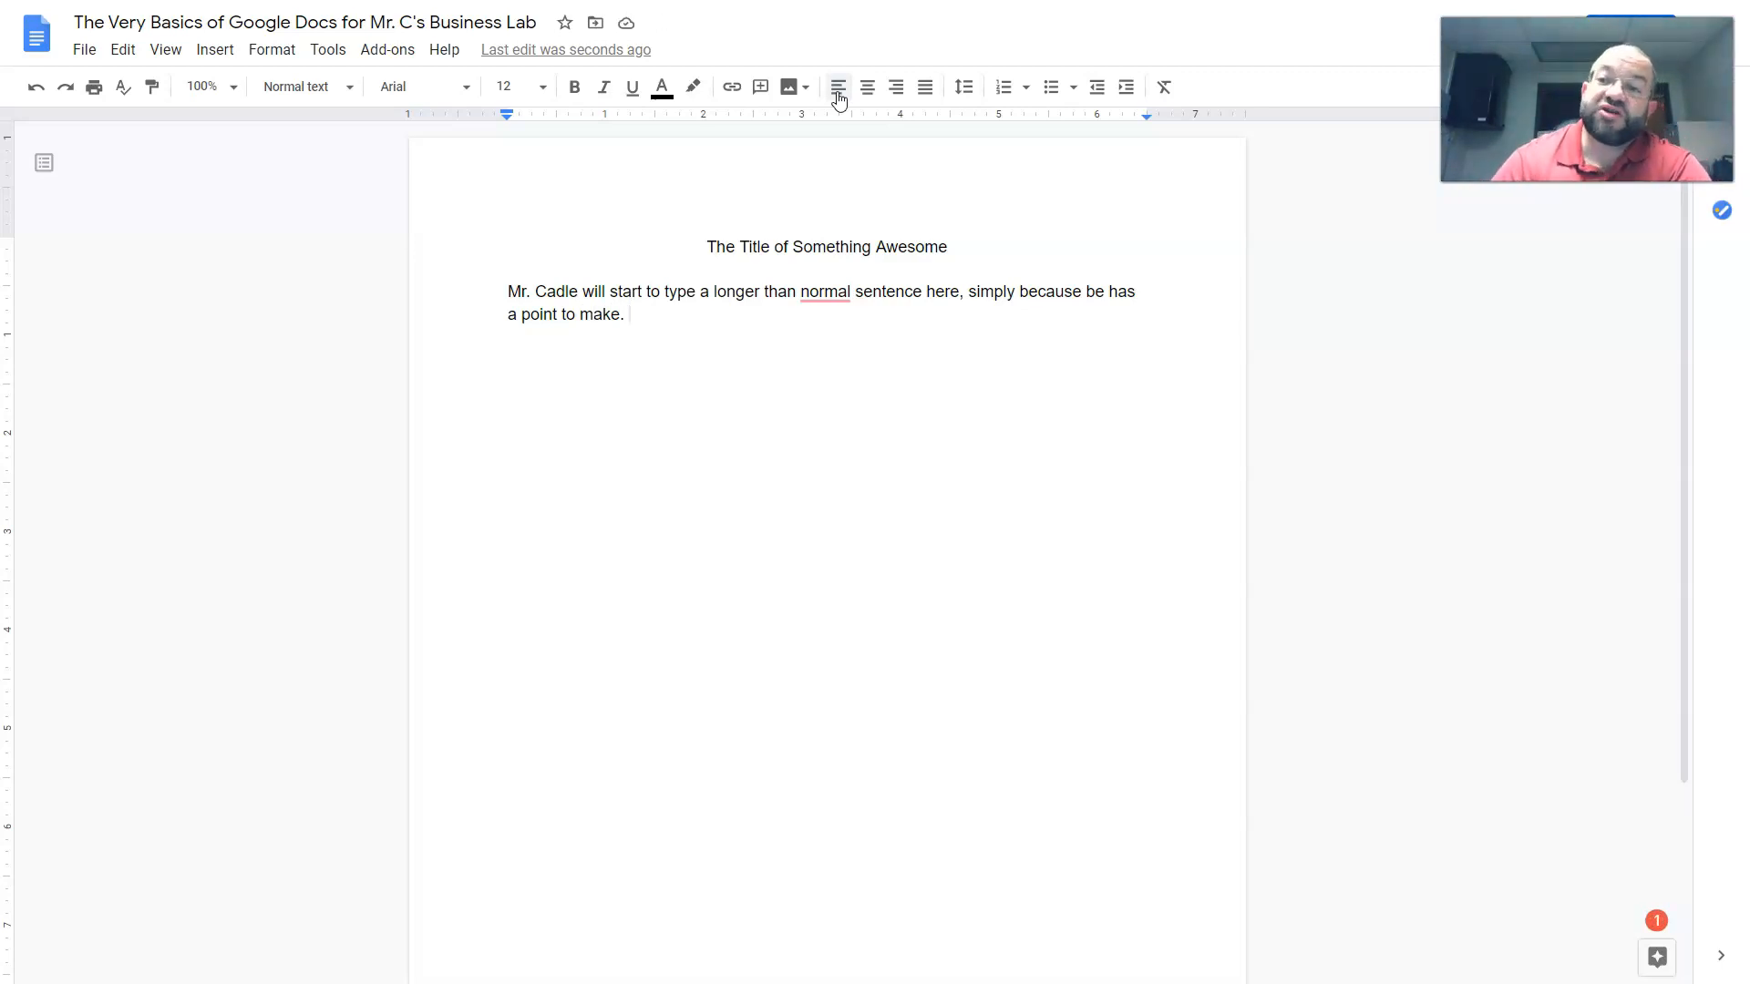
- Correct "be" to "he" in the paragraph and place the cursor after "has" on its first line
click(1096, 292)
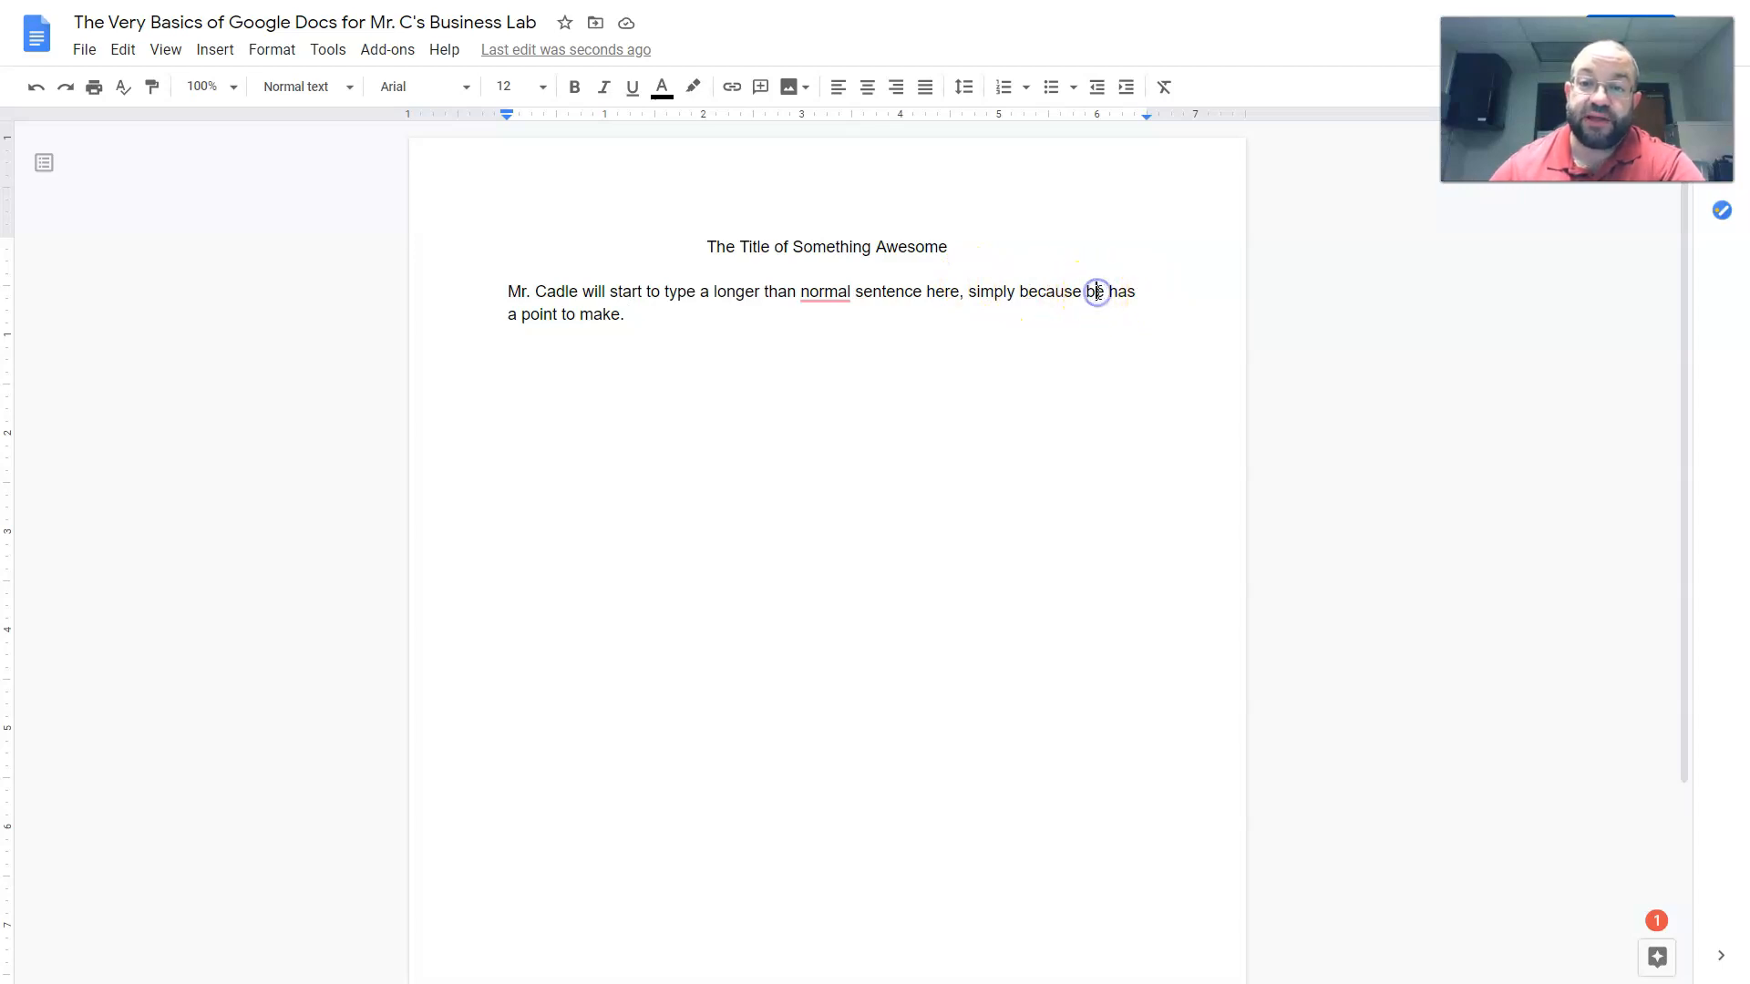
key(BackSpace)
text(h)
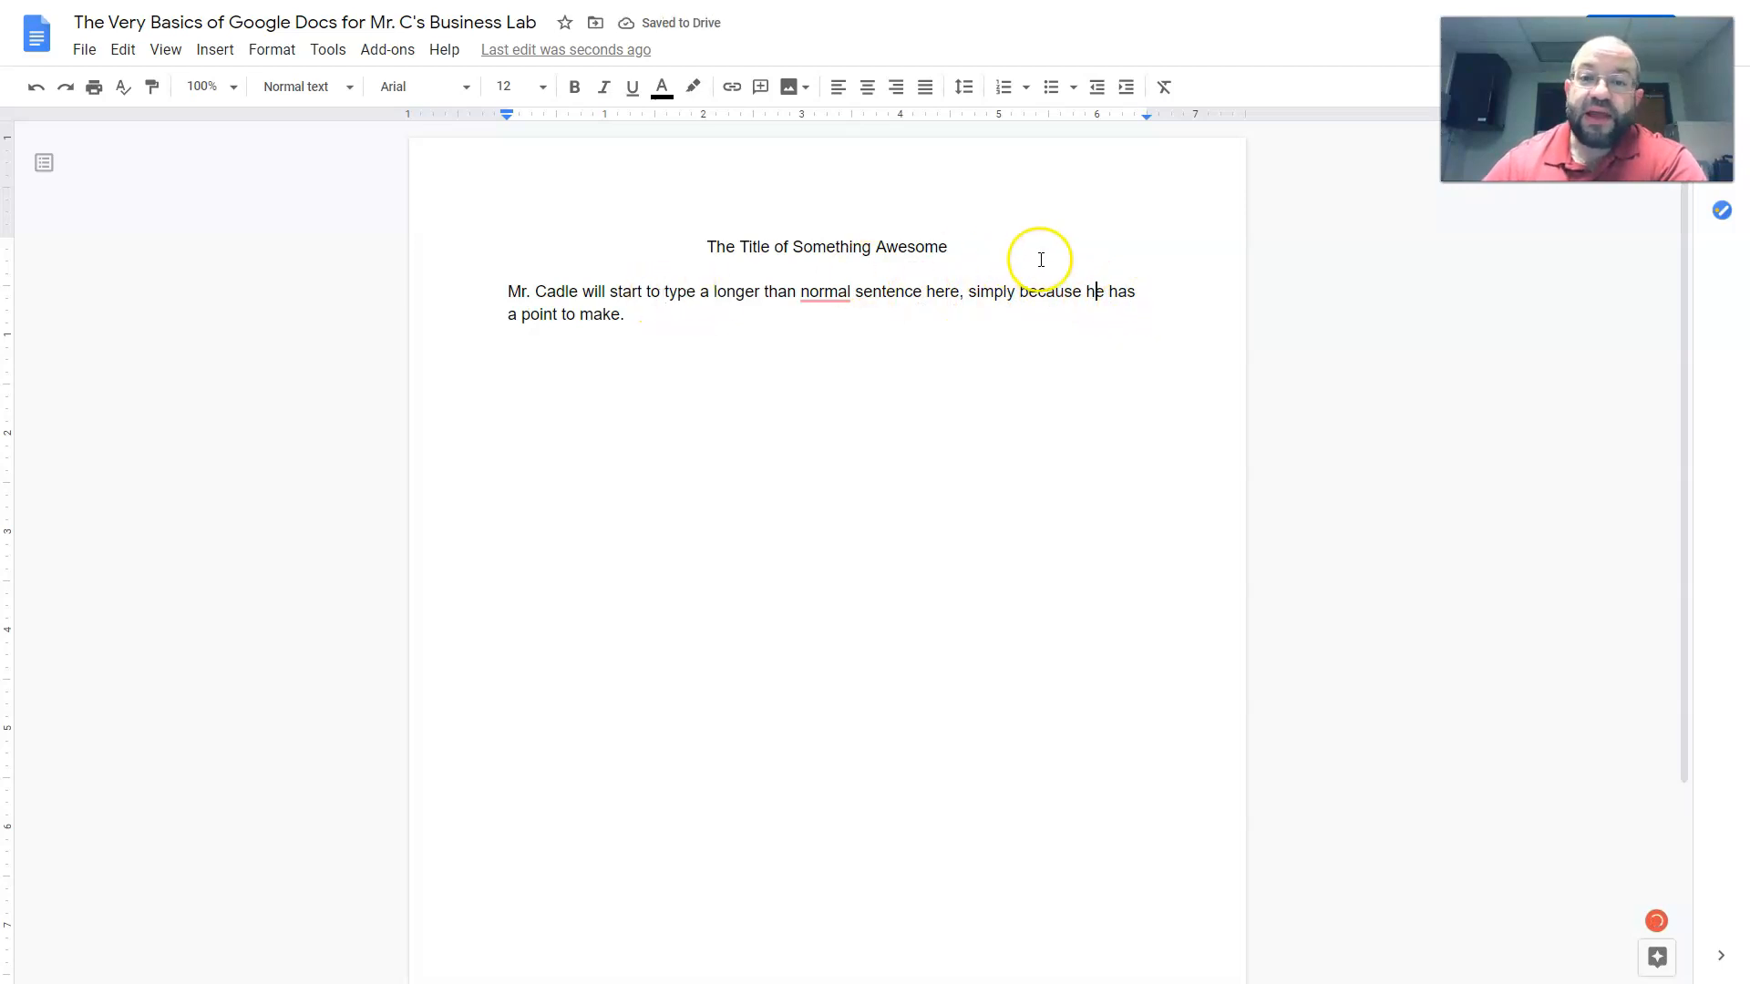
click(1143, 293)
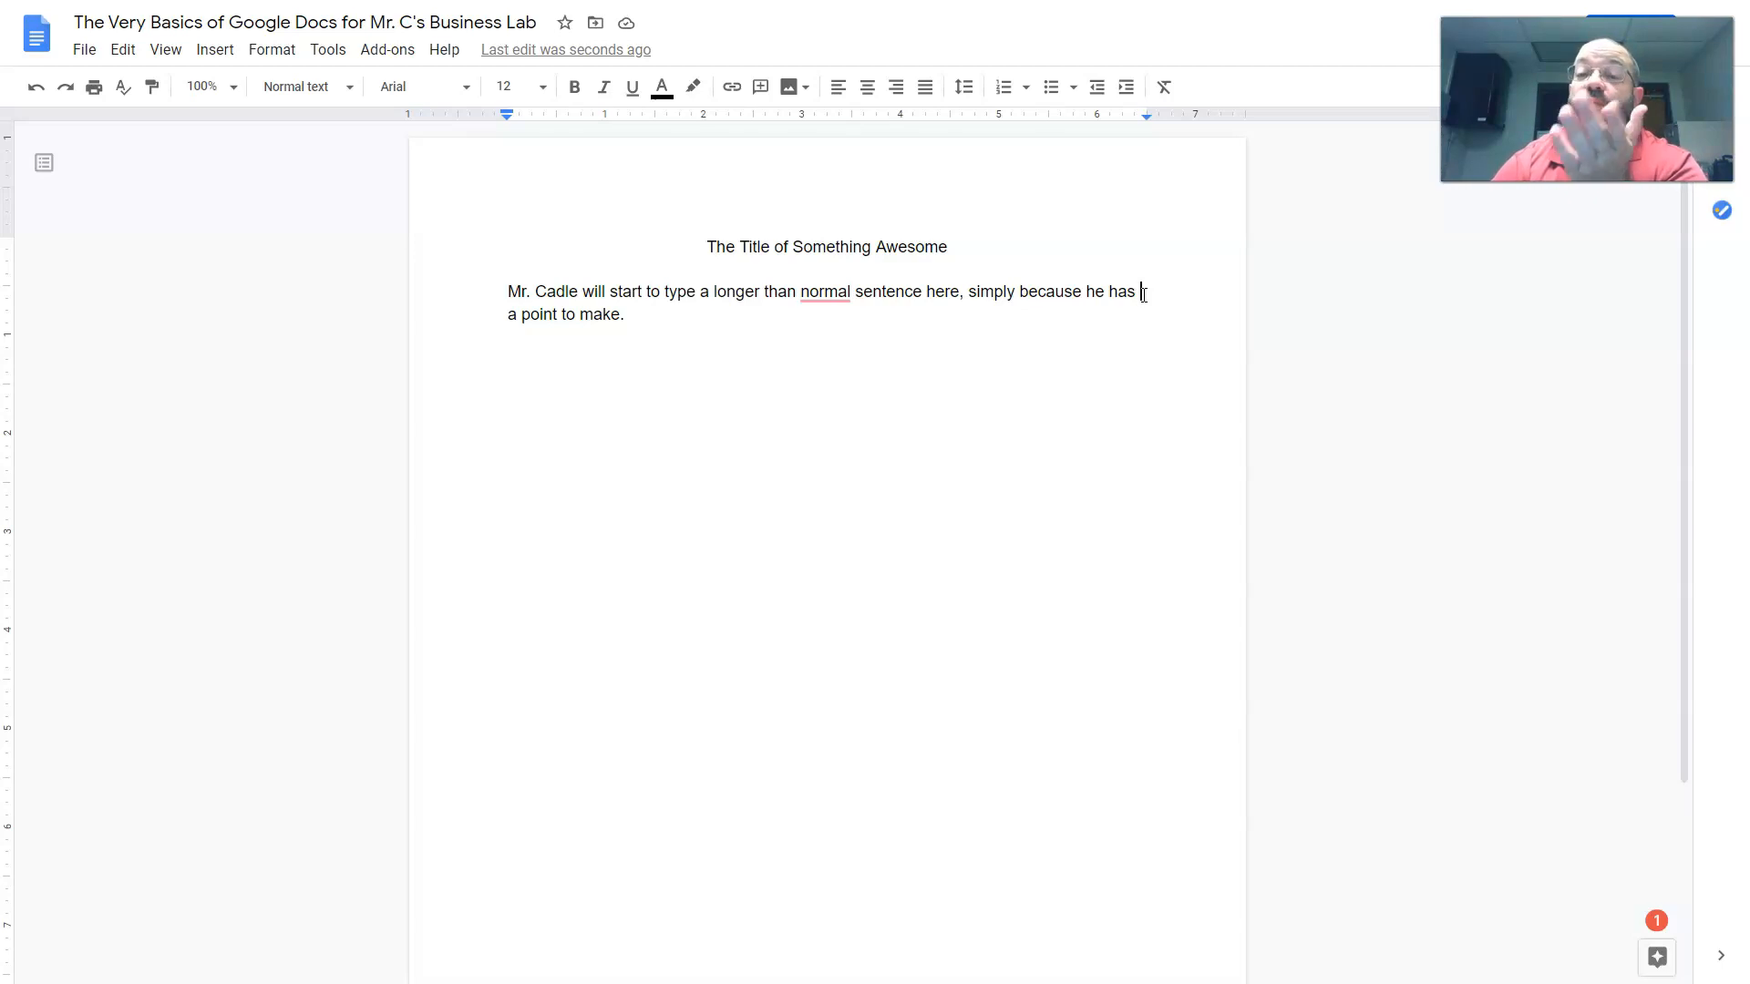
- Check the Grammarly suggestion and the context options for the underlined word "normal" without applying any
mouse_move(824, 302)
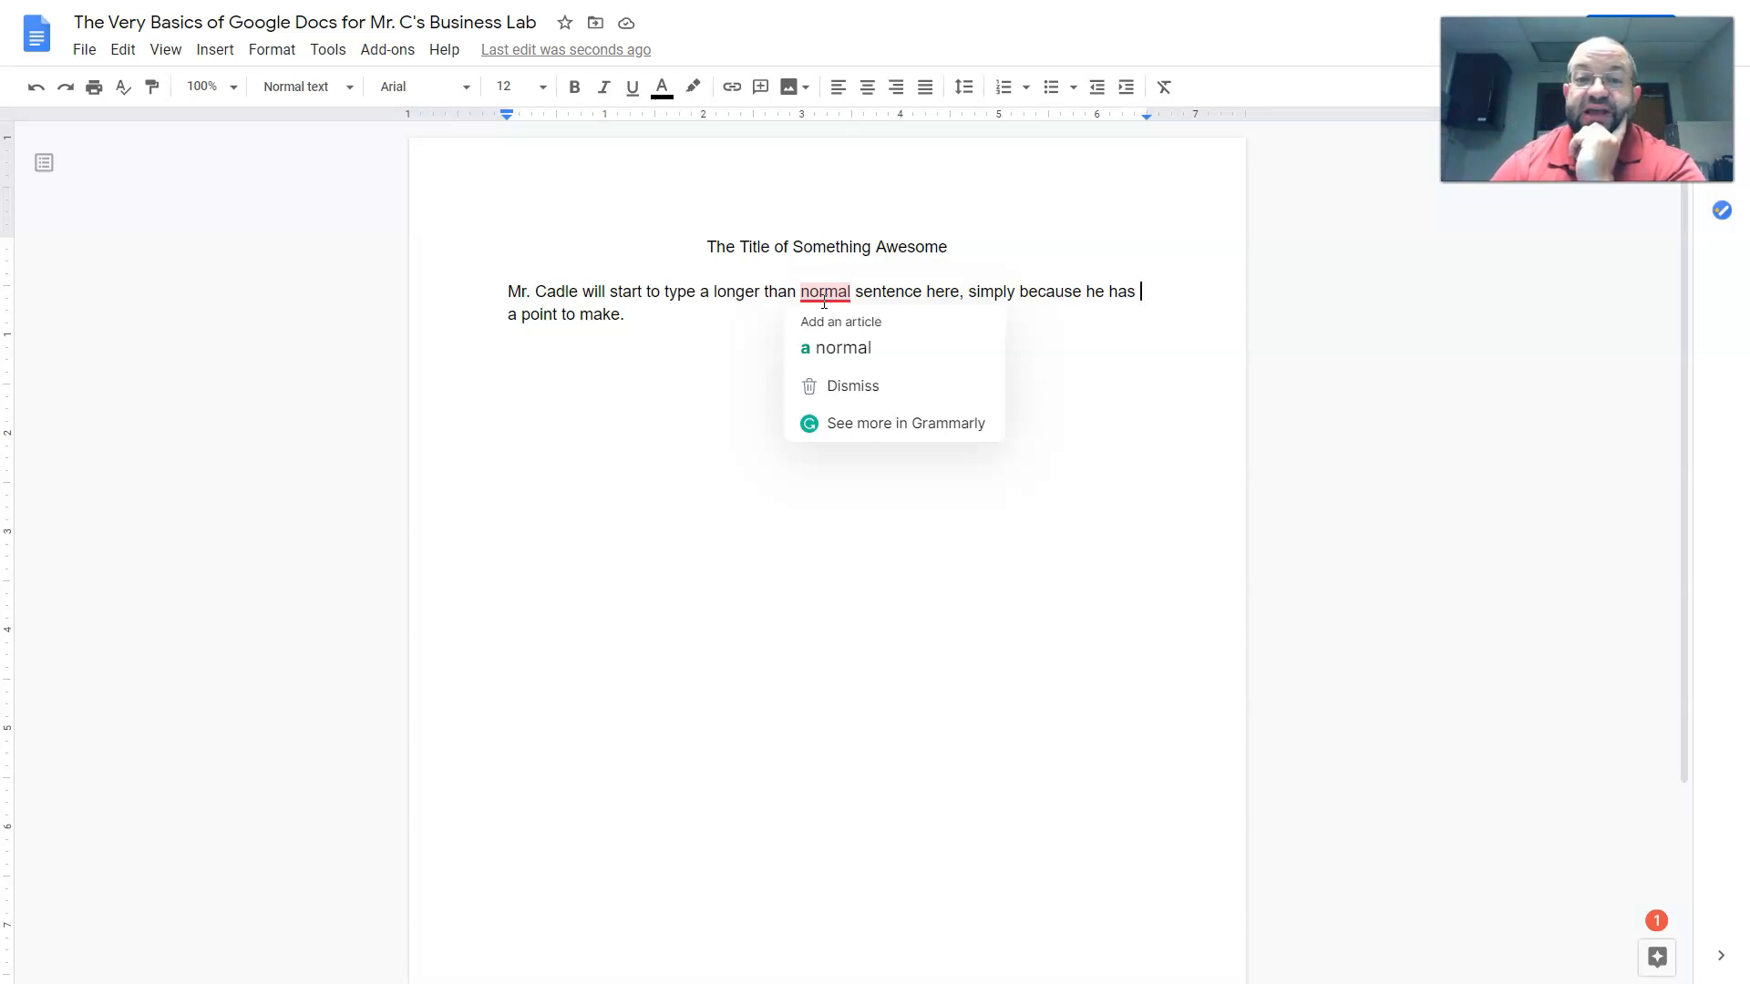
click(824, 302)
click(832, 303)
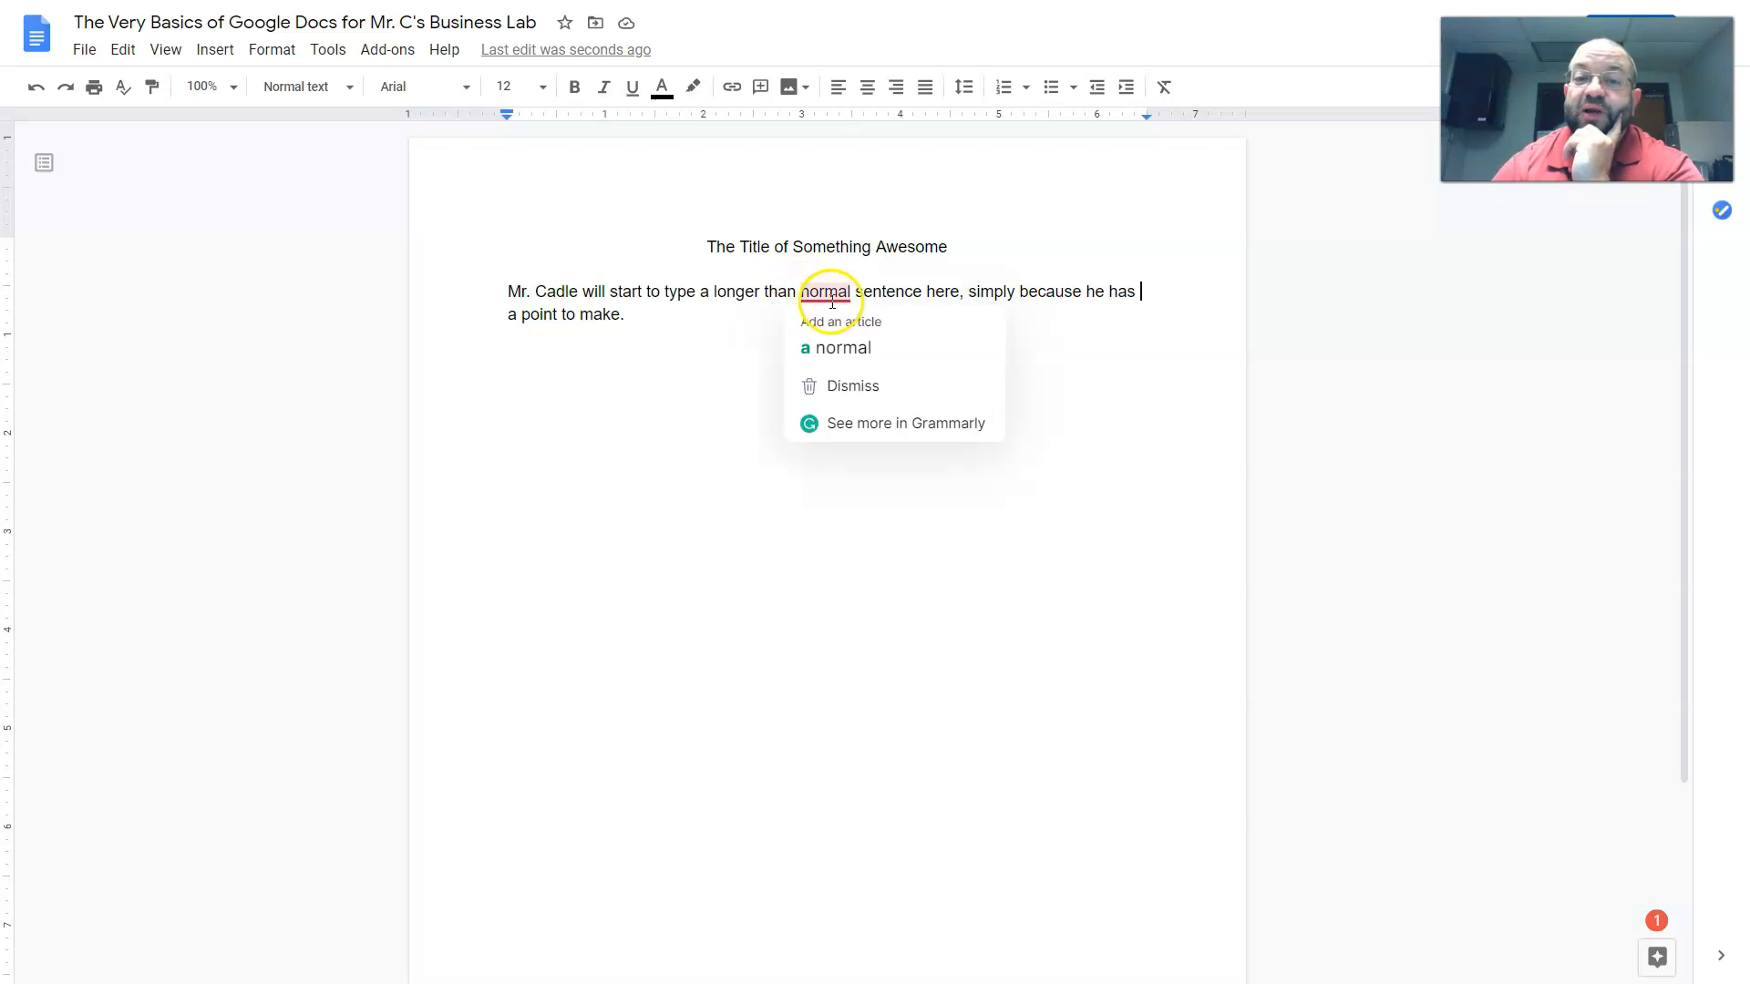
right_click(831, 303)
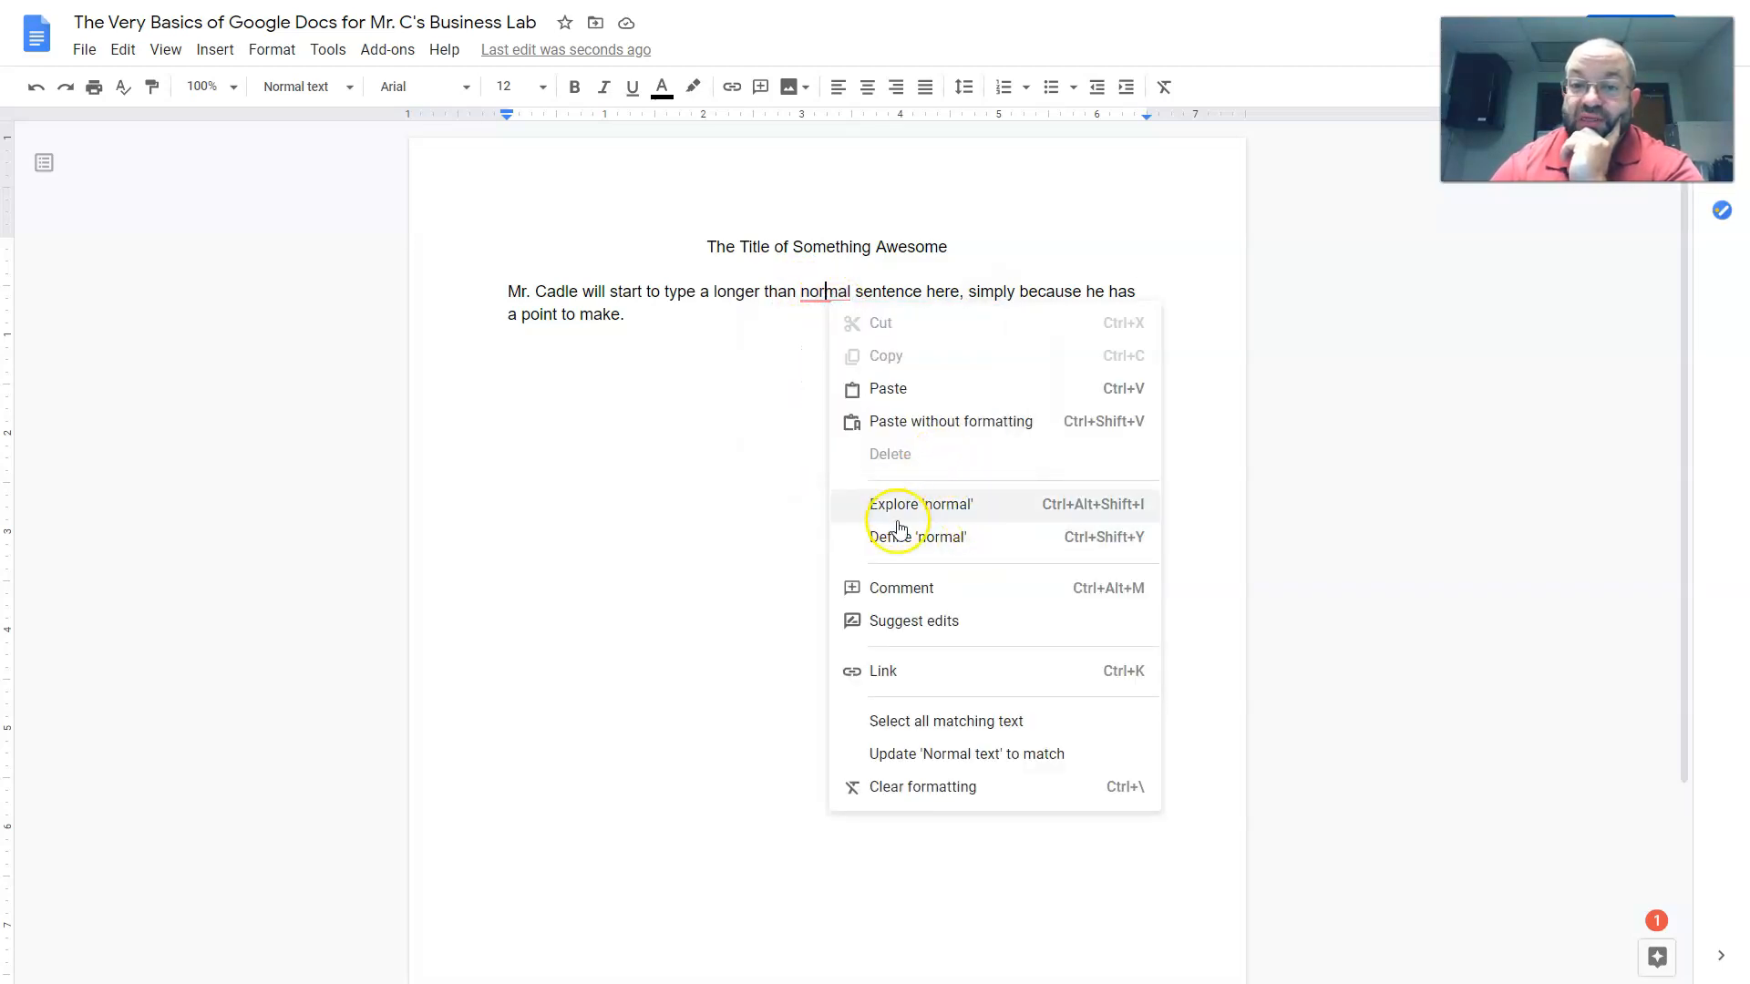
click(709, 536)
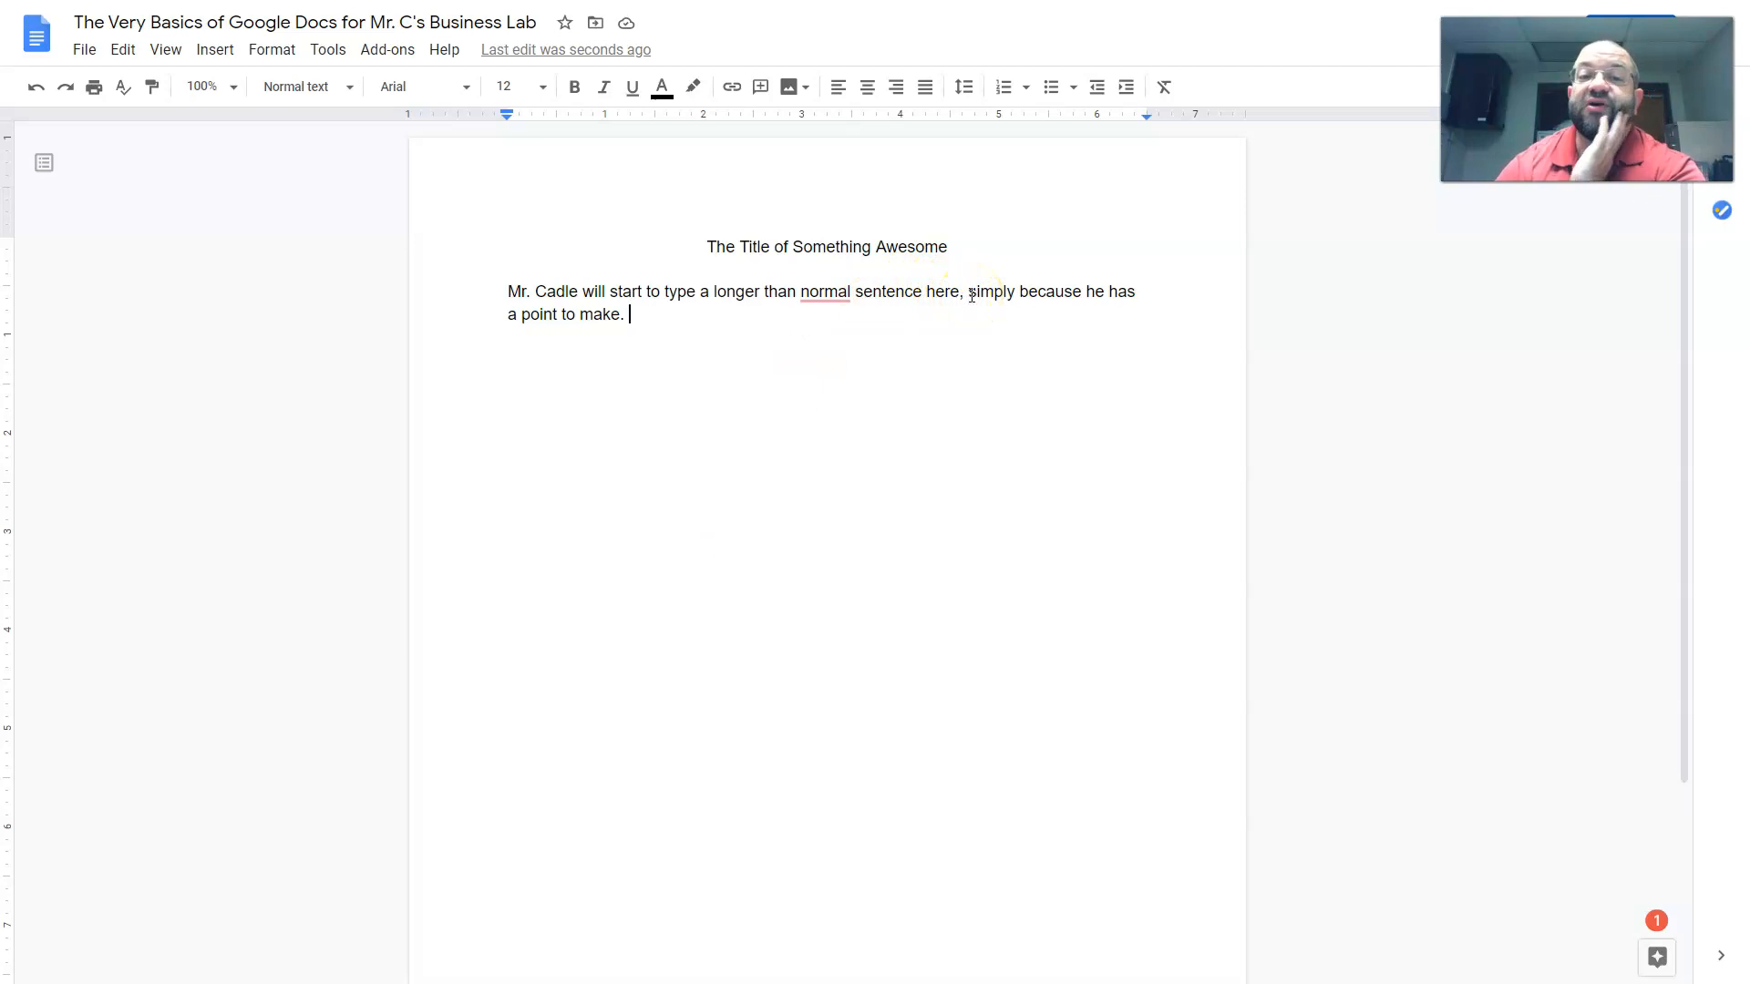
- Justify the paragraph below the title and insert a line break before the word "has"
click(639, 320)
drag(639, 320, 484, 277)
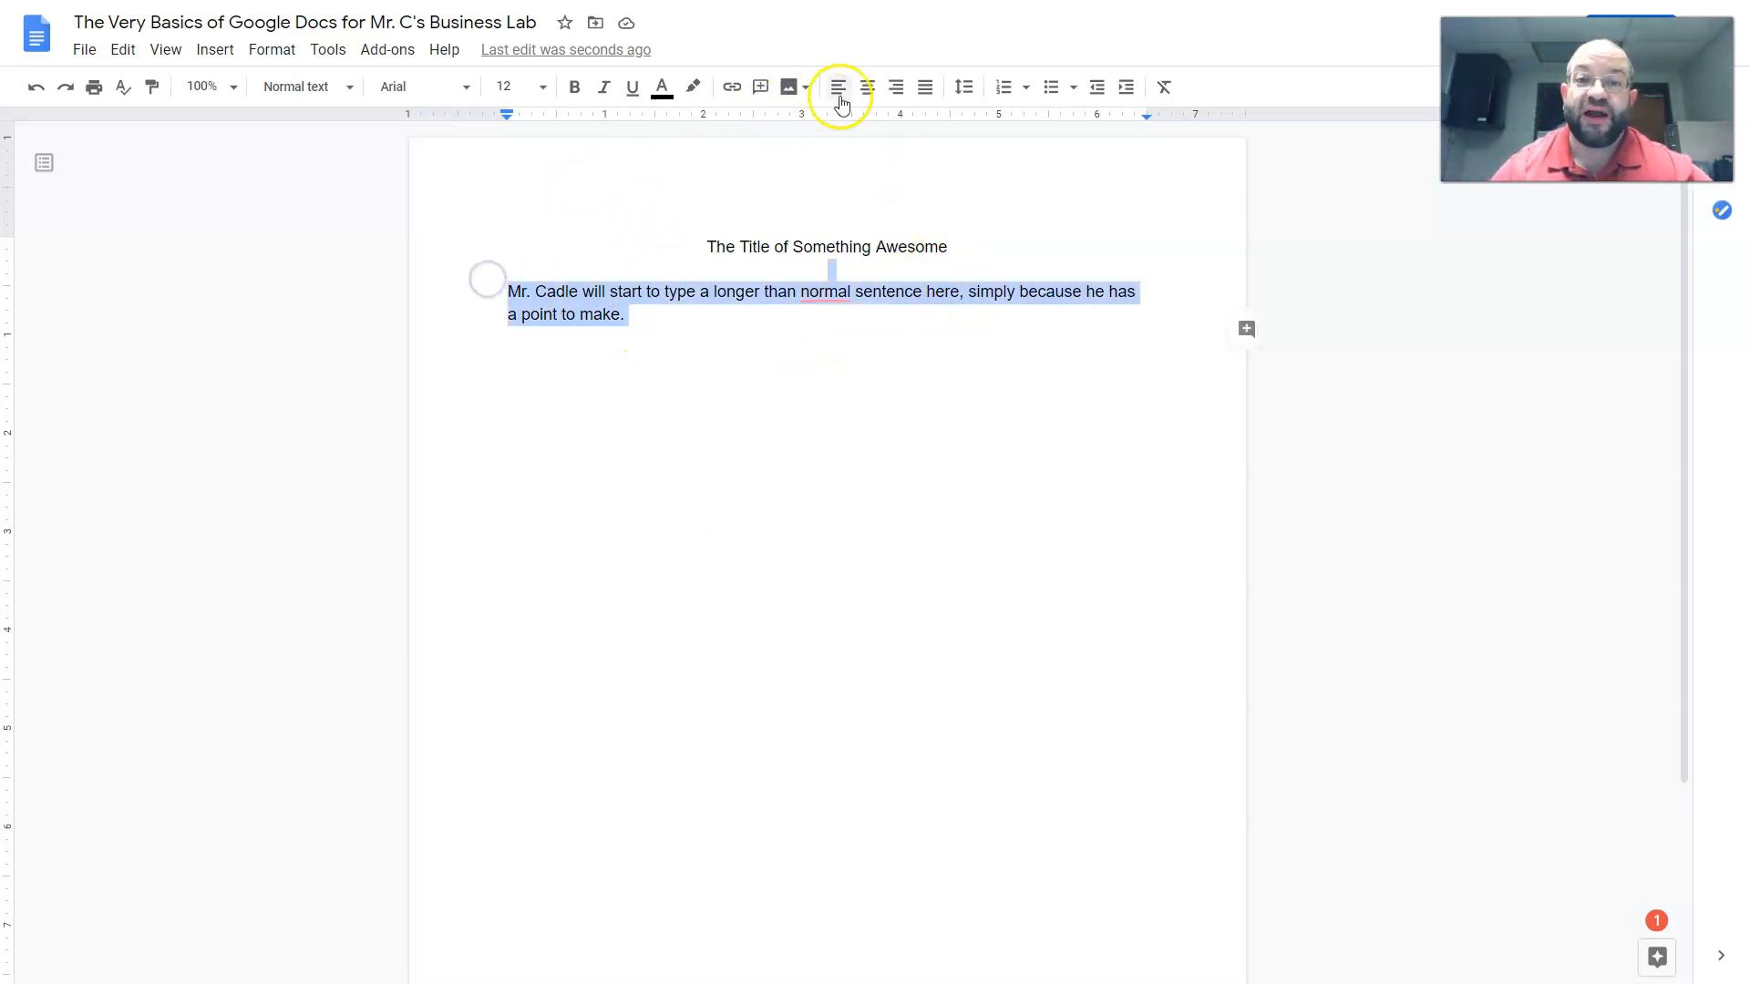
click(922, 95)
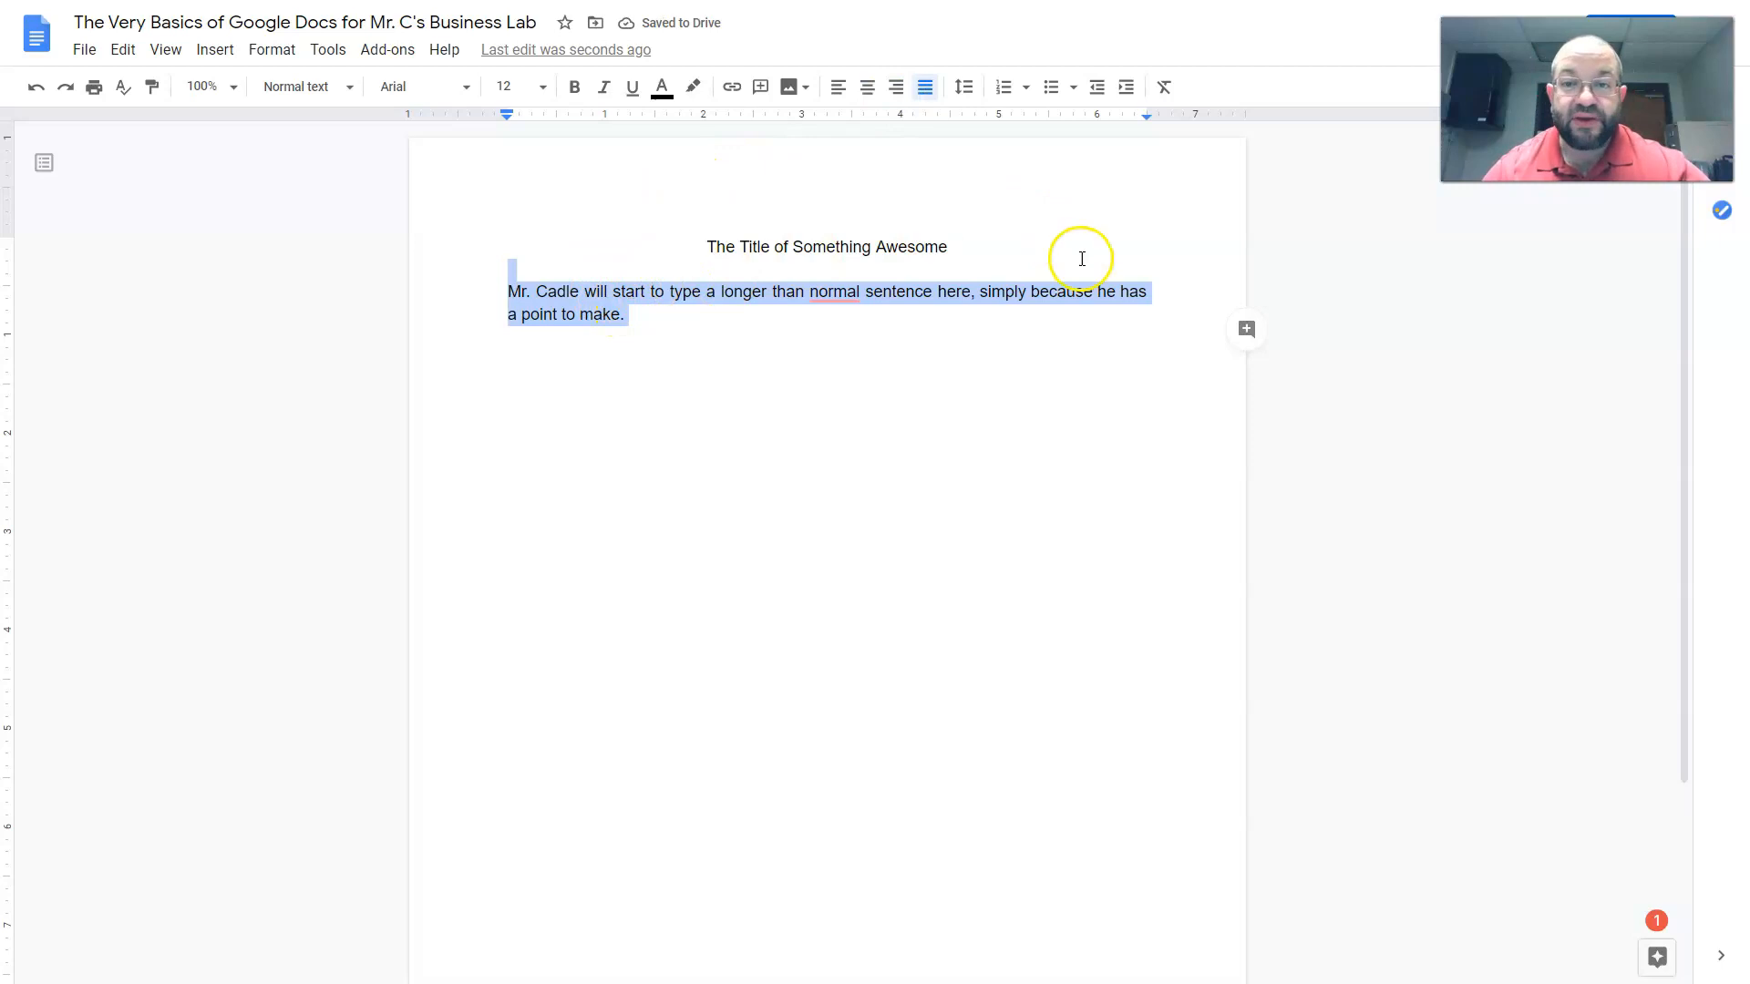
click(1119, 289)
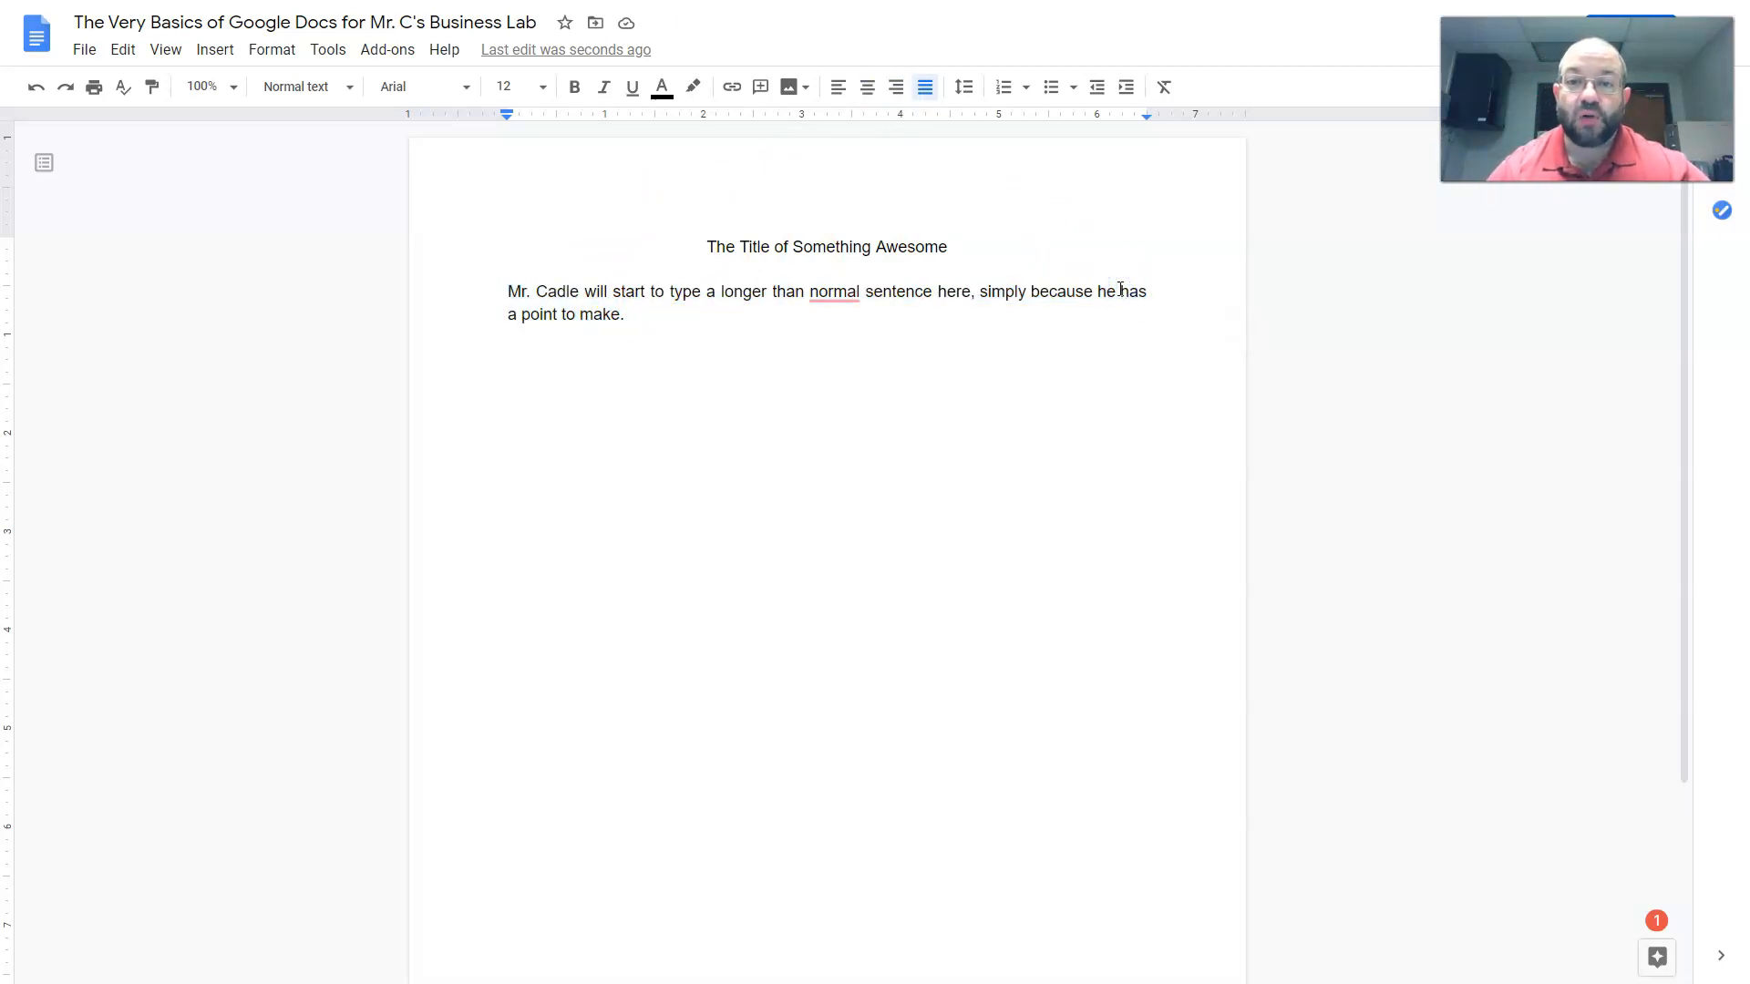
key(Return)
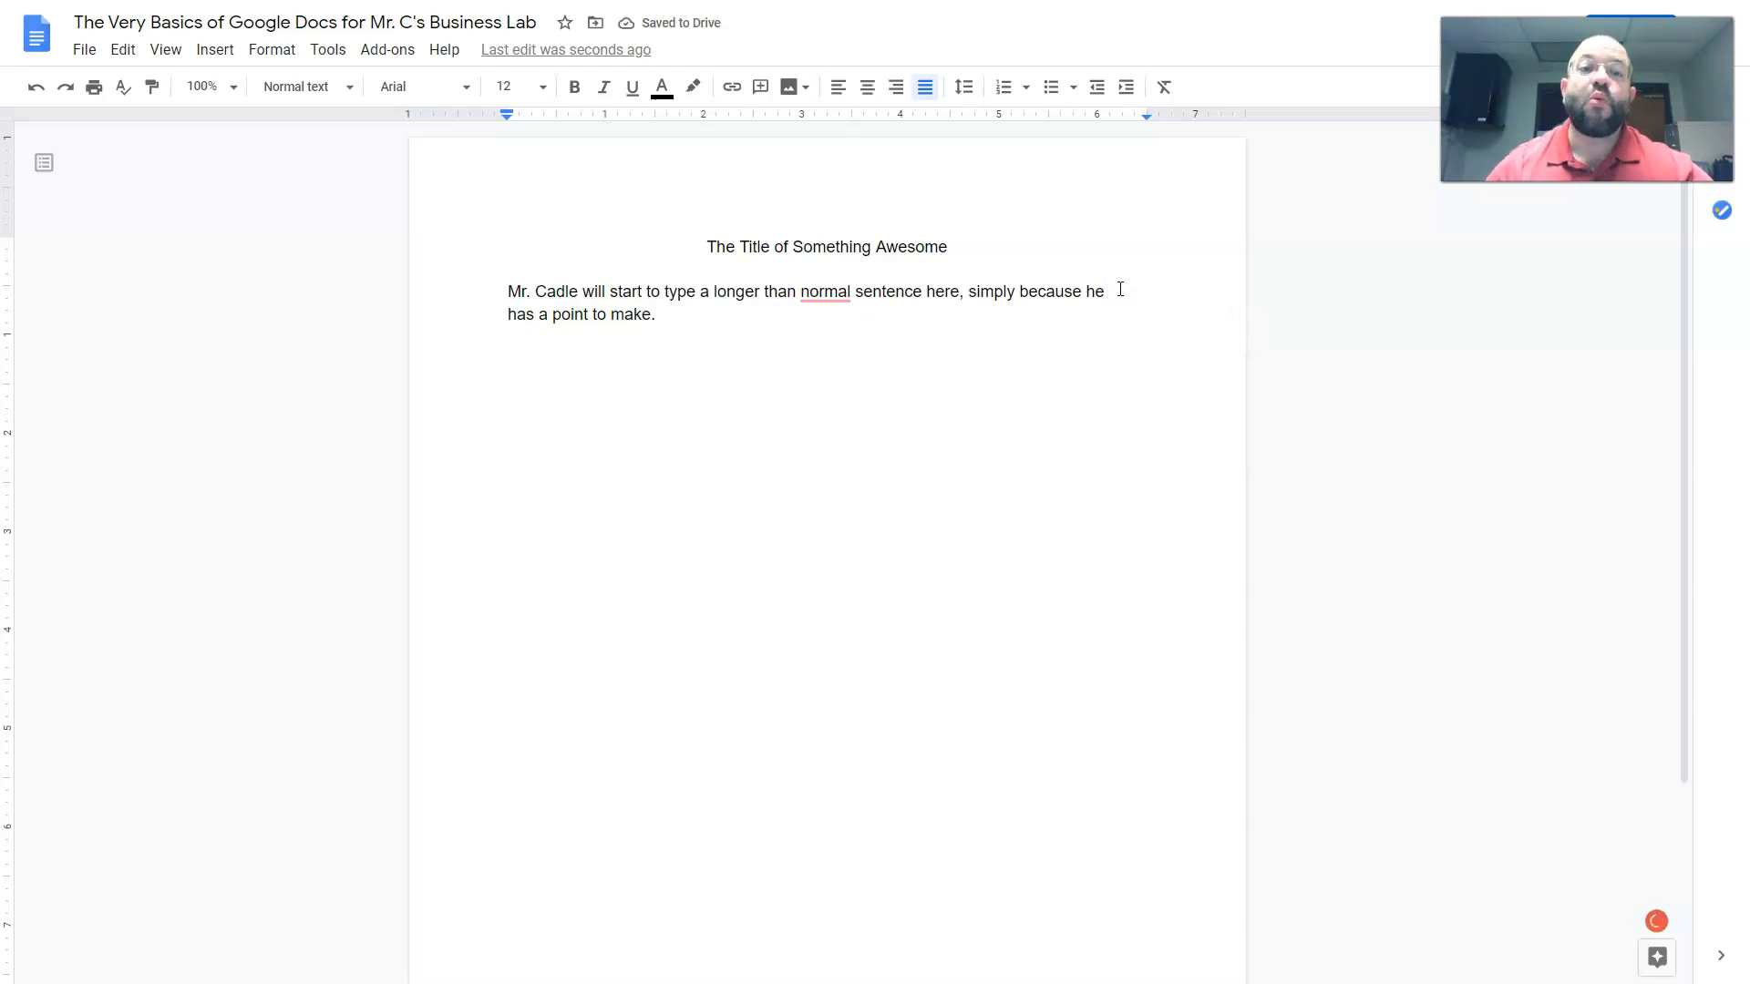
- Left-align the whole paragraph below the title
drag(662, 315, 506, 294)
click(837, 88)
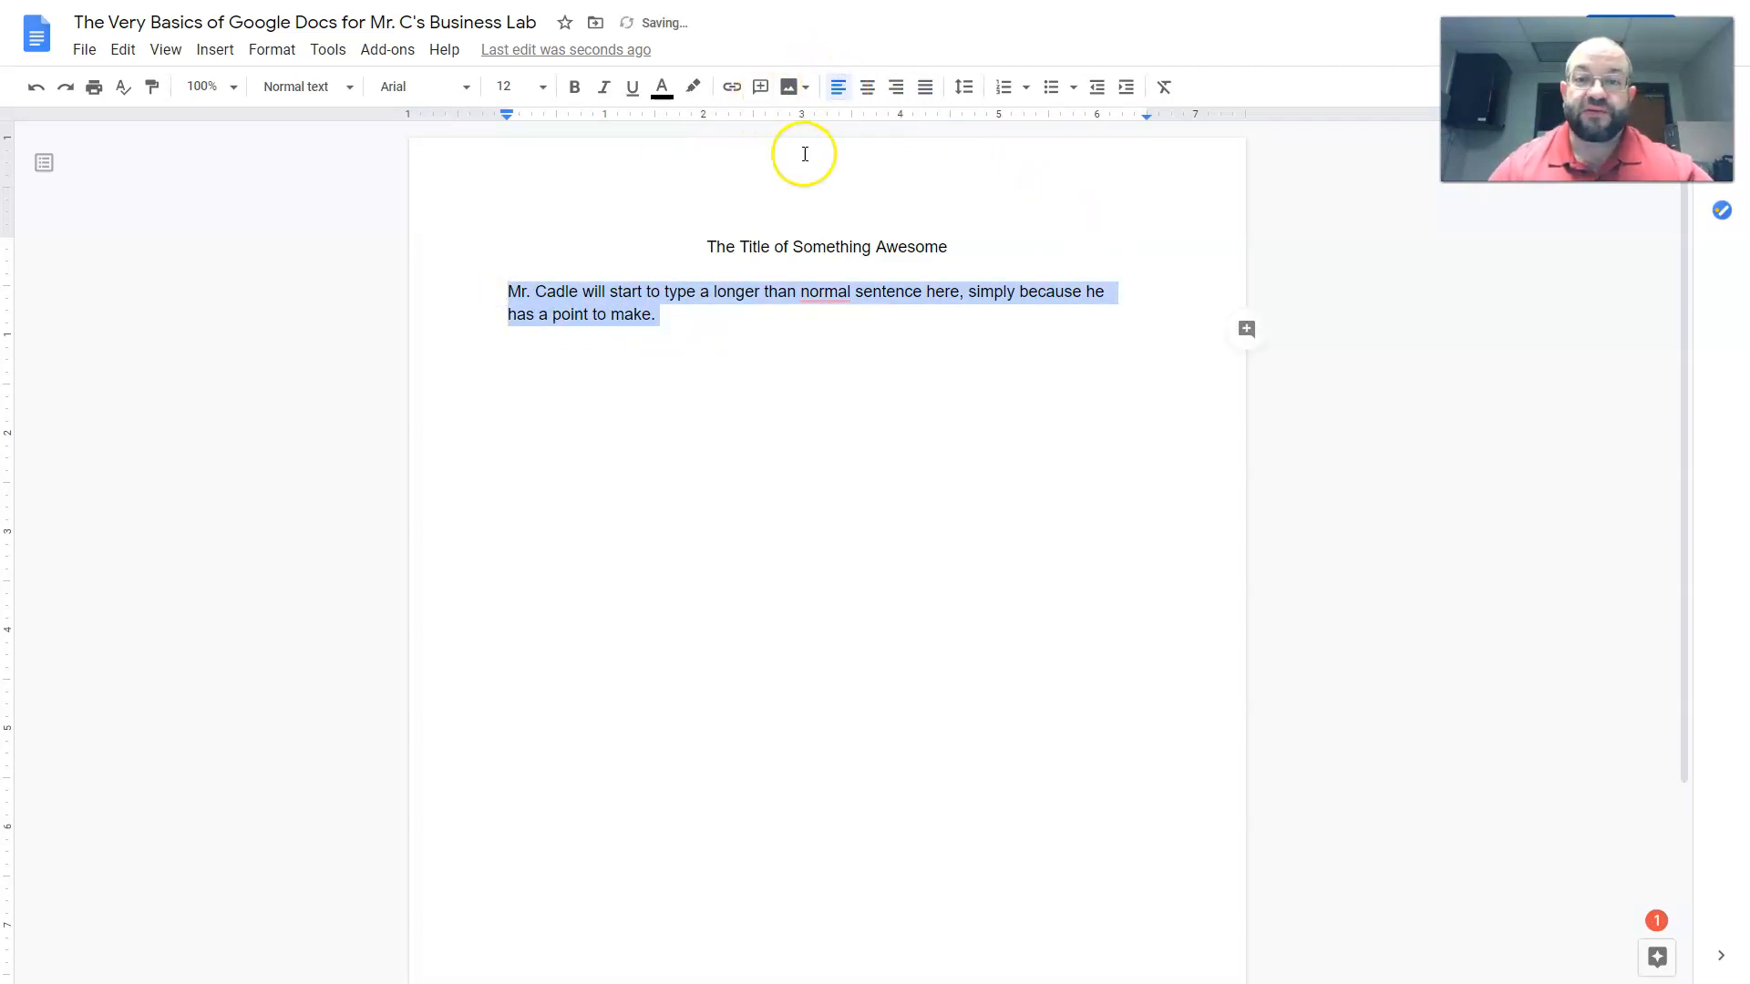
- Add "When you start to type a new sentence...." to the end of the paragraph, followed by new lines
click(707, 332)
text(When you star)
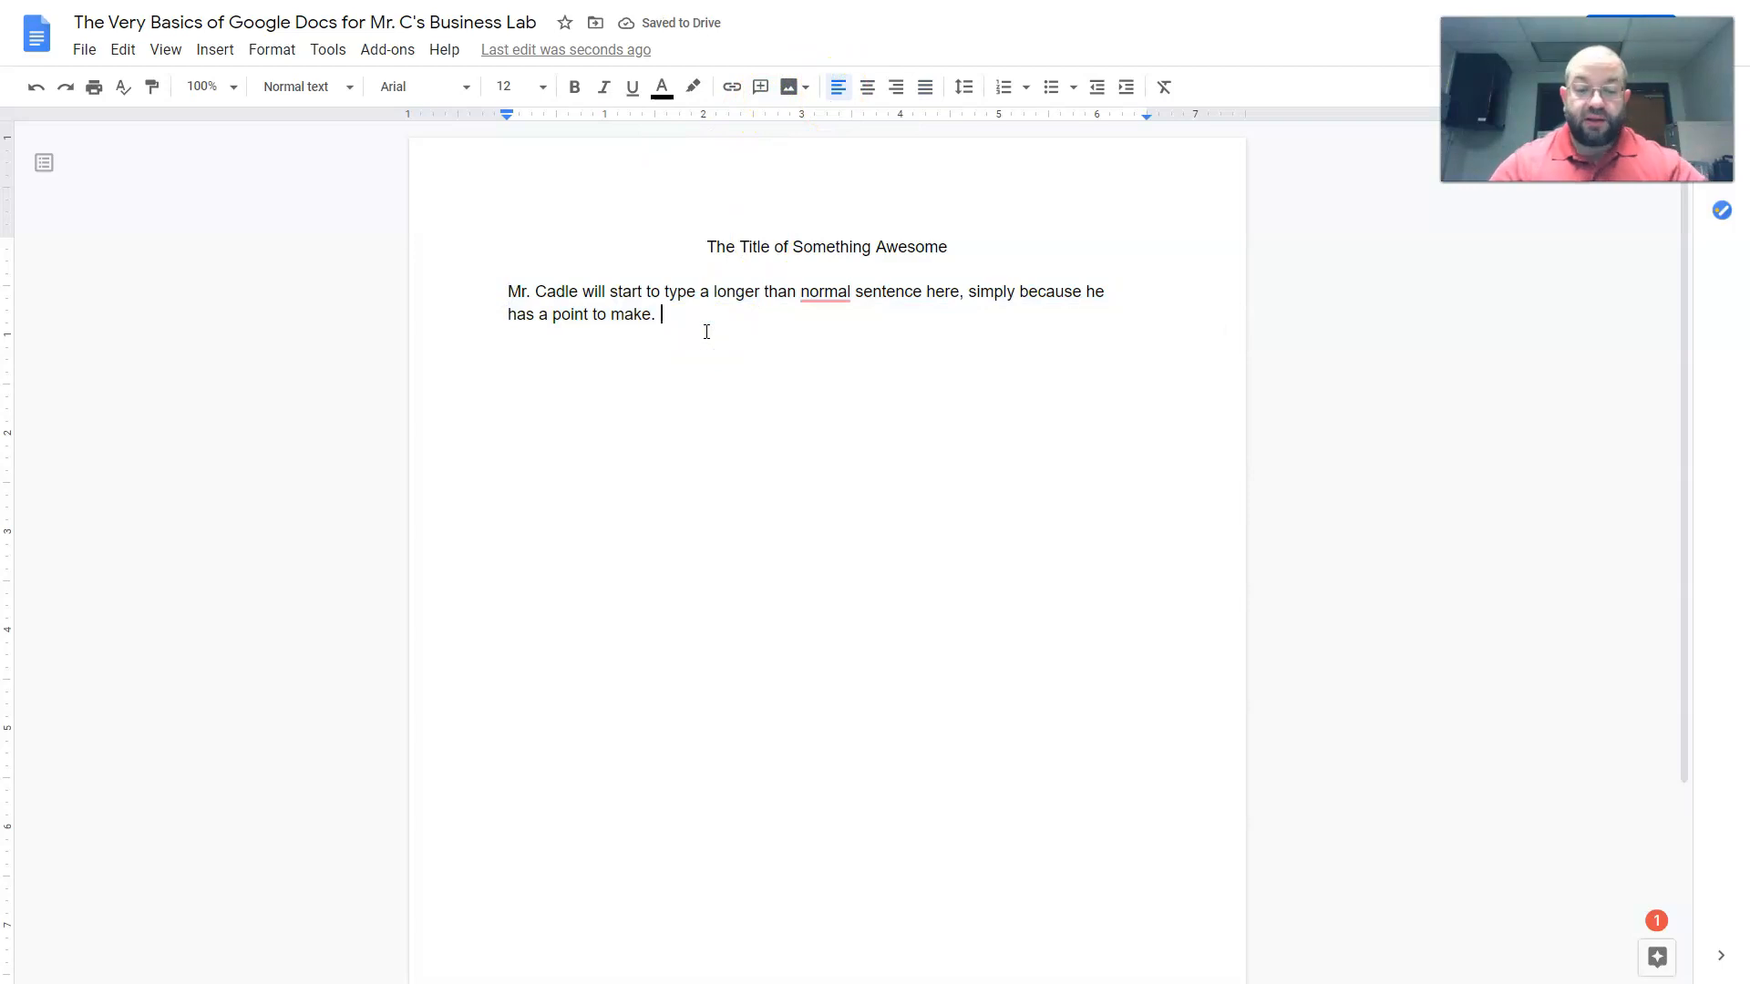
text(t to )
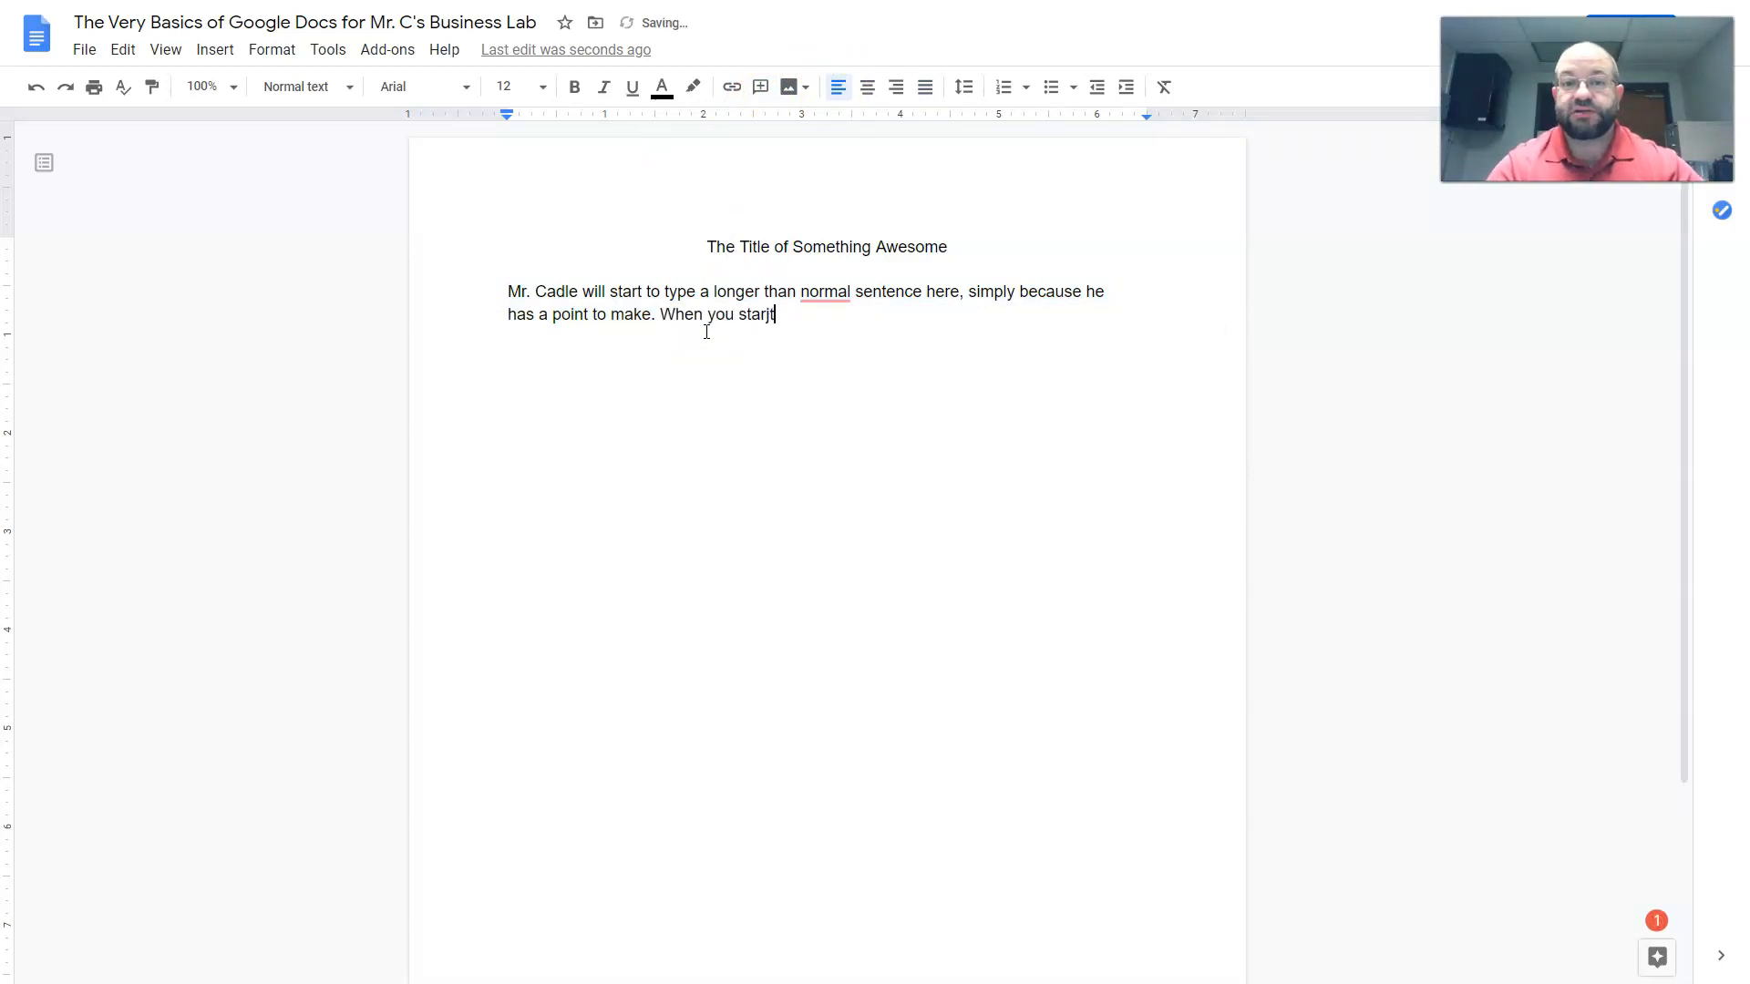
text(type a new sentence....)
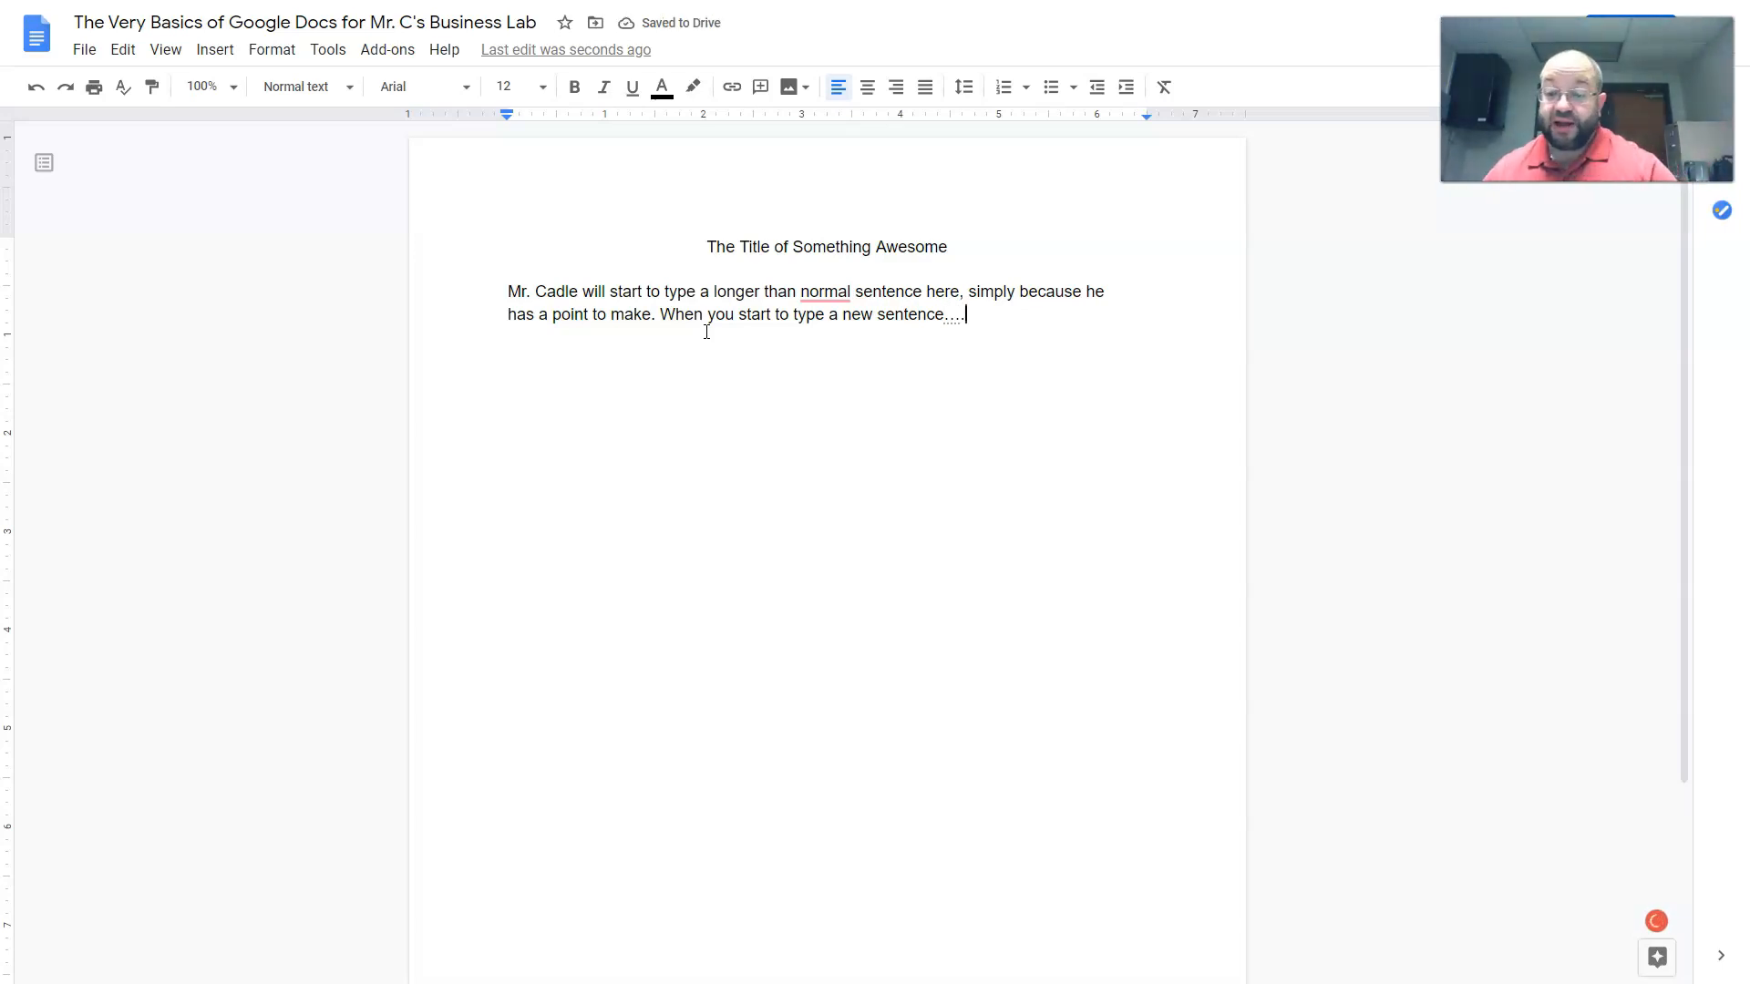
key(Return)
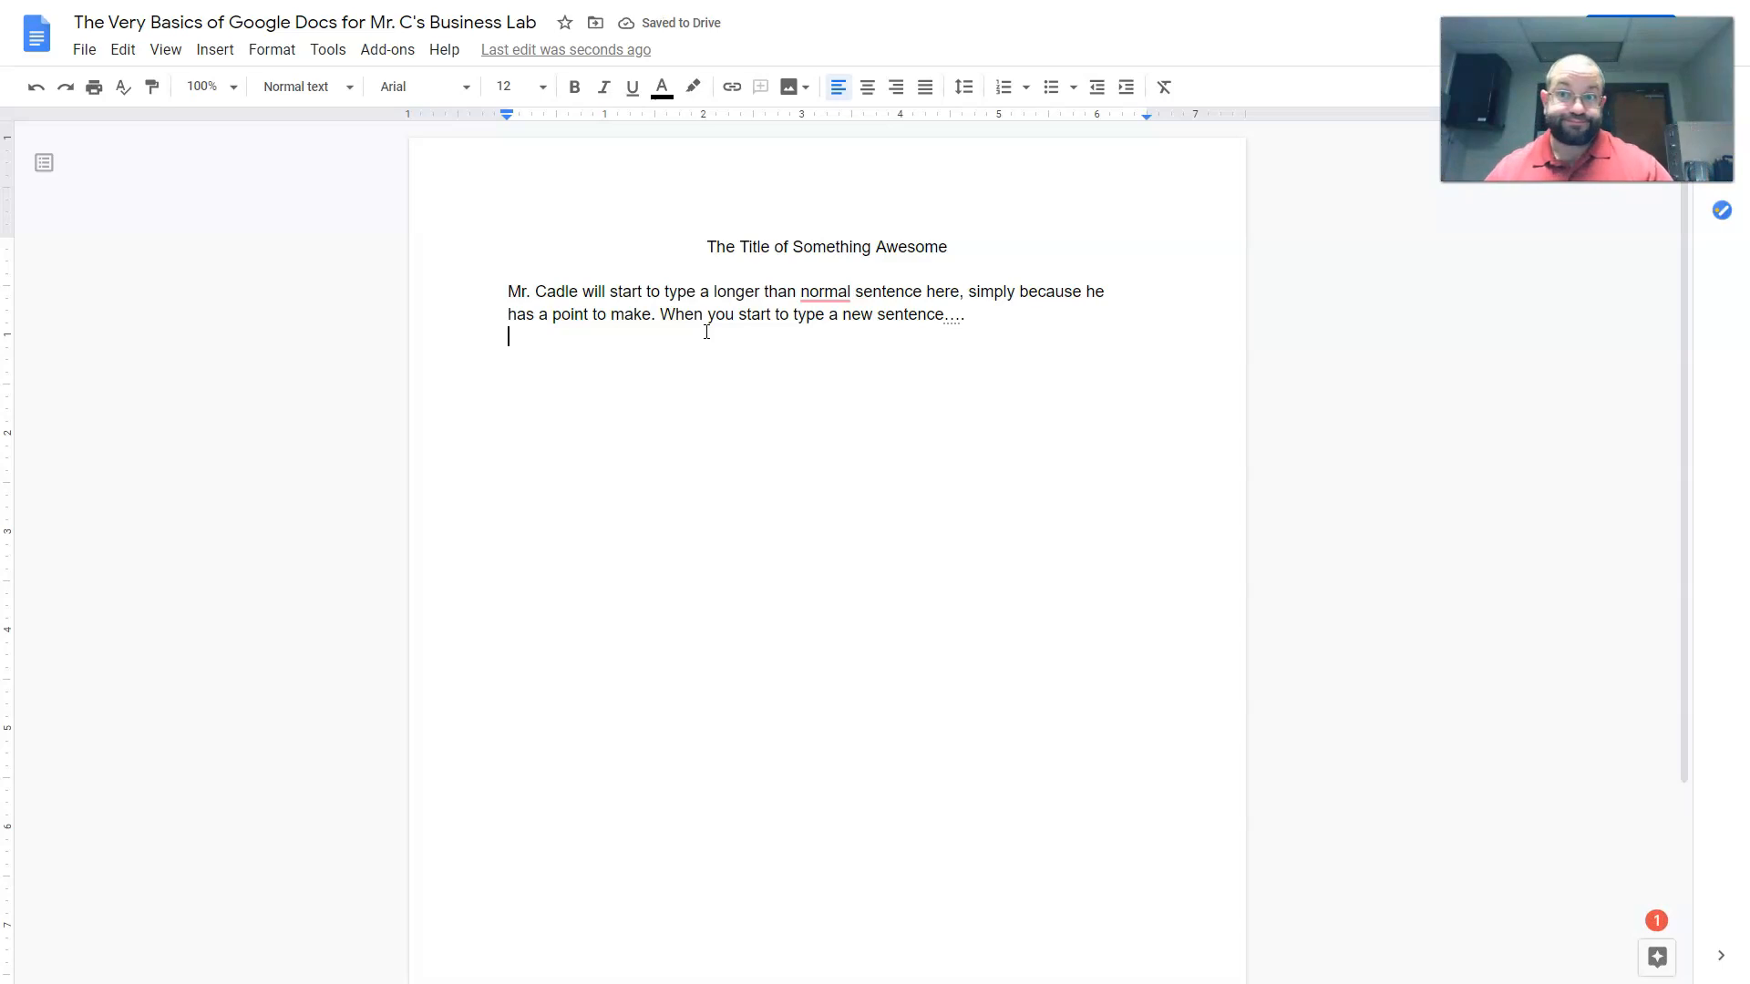
key(Return)
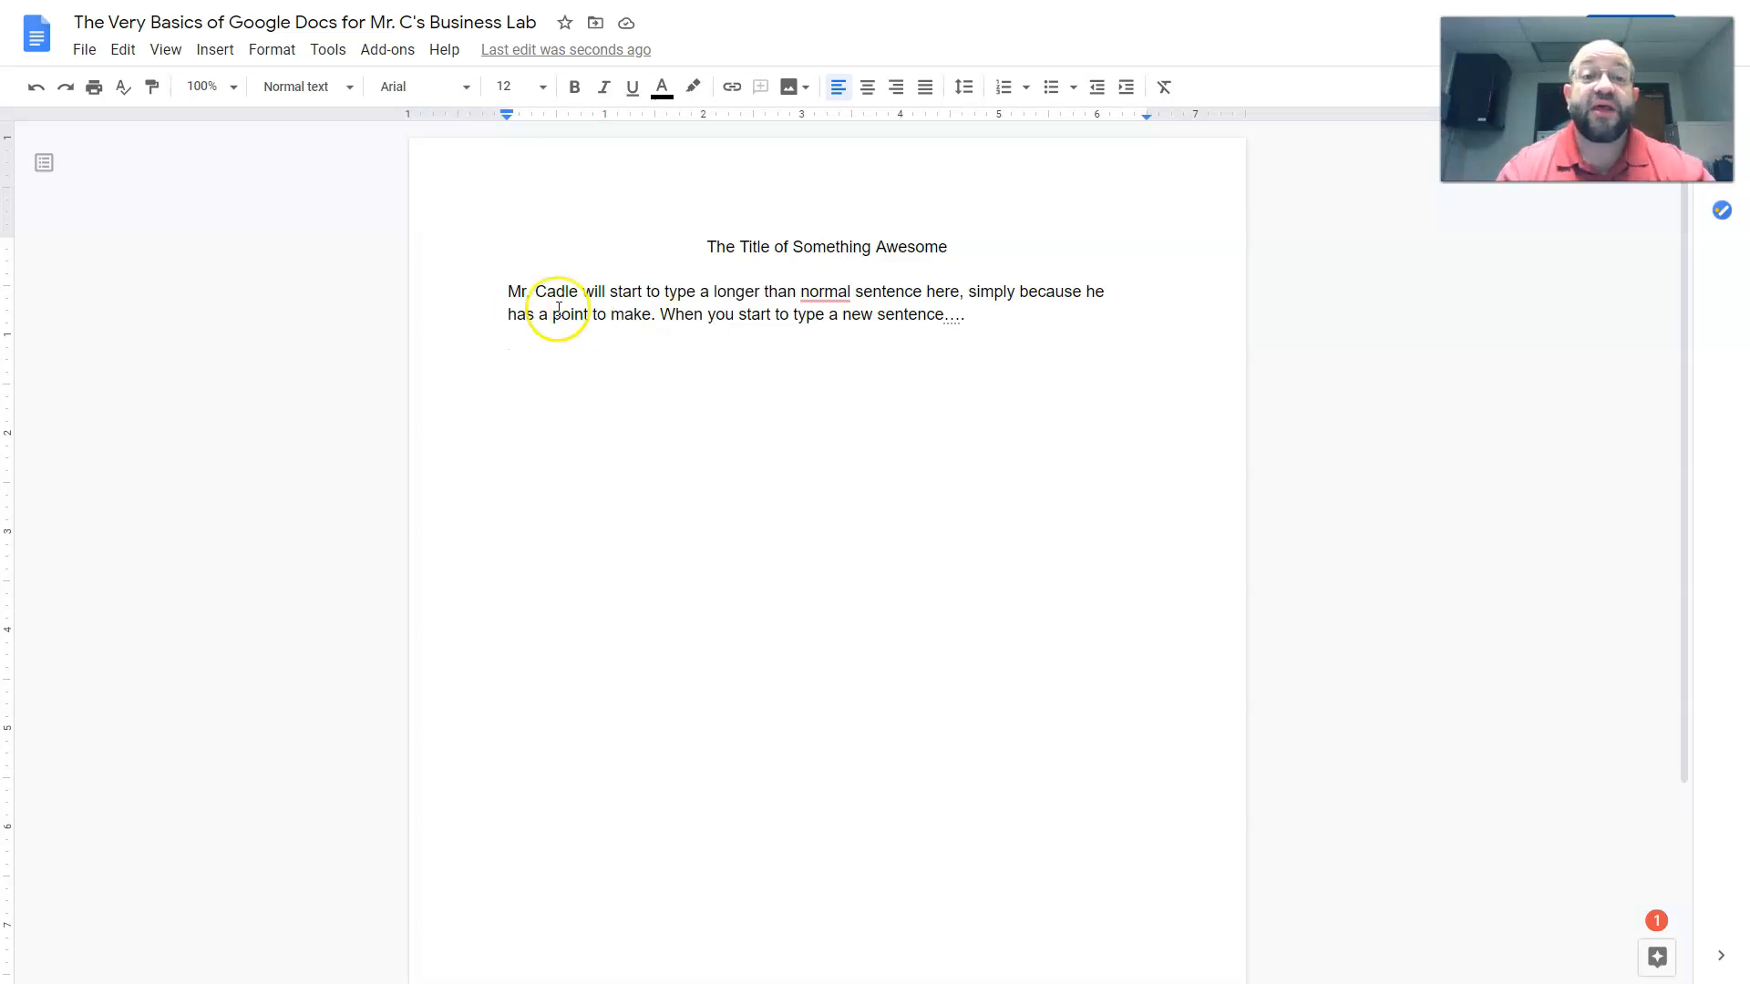
- Indent the first line of the paragraph by one tab and remove the line break before "has"
click(510, 297)
key(Tab)
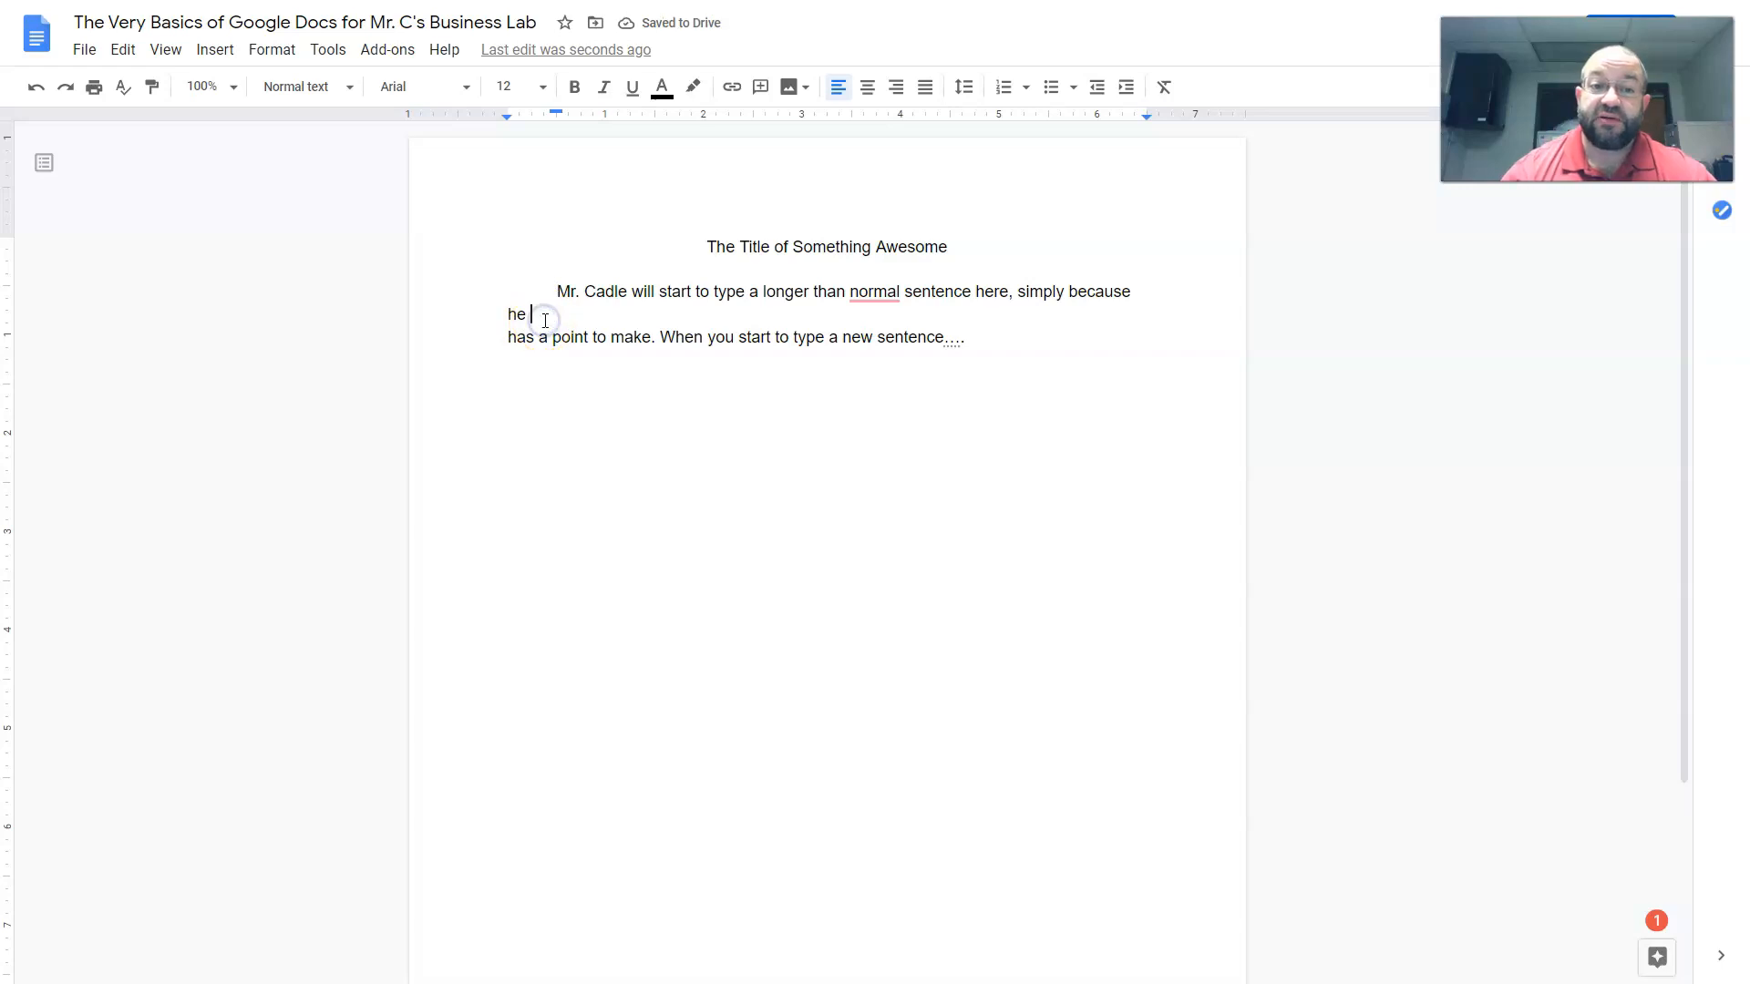
key(BackSpace)
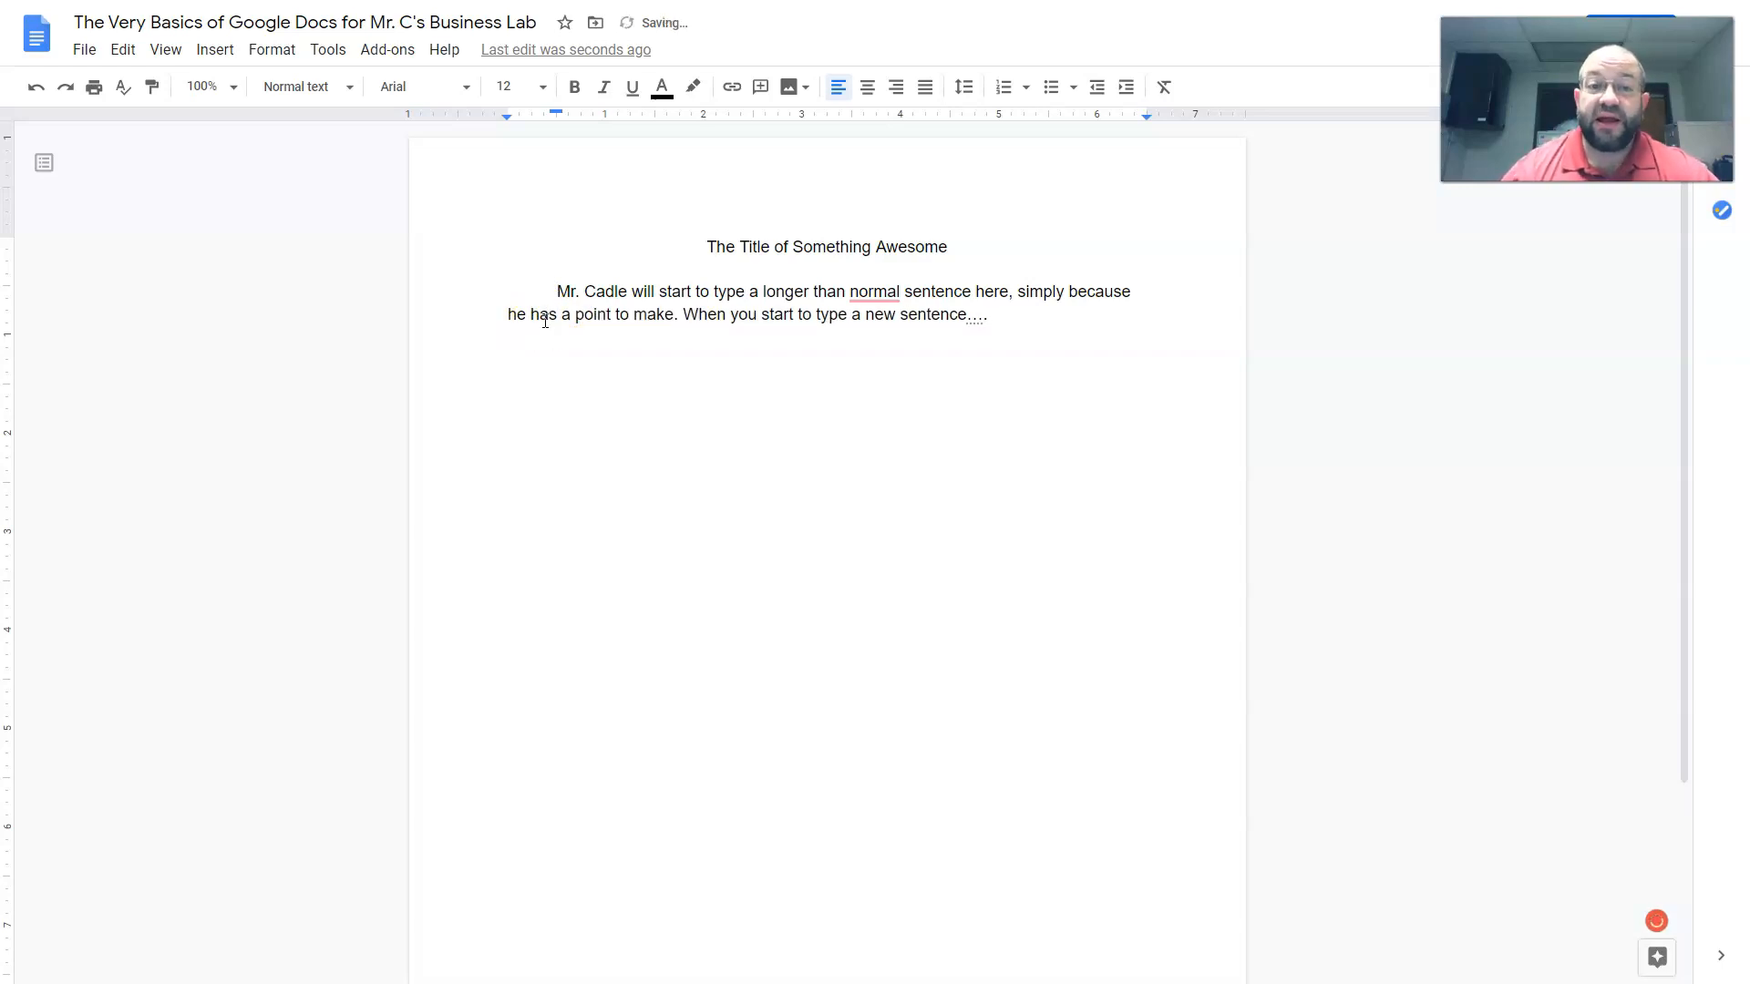
- Delete the sentence beginning "When you start" from the end of the paragraph and start a new line after "make."
click(1013, 313)
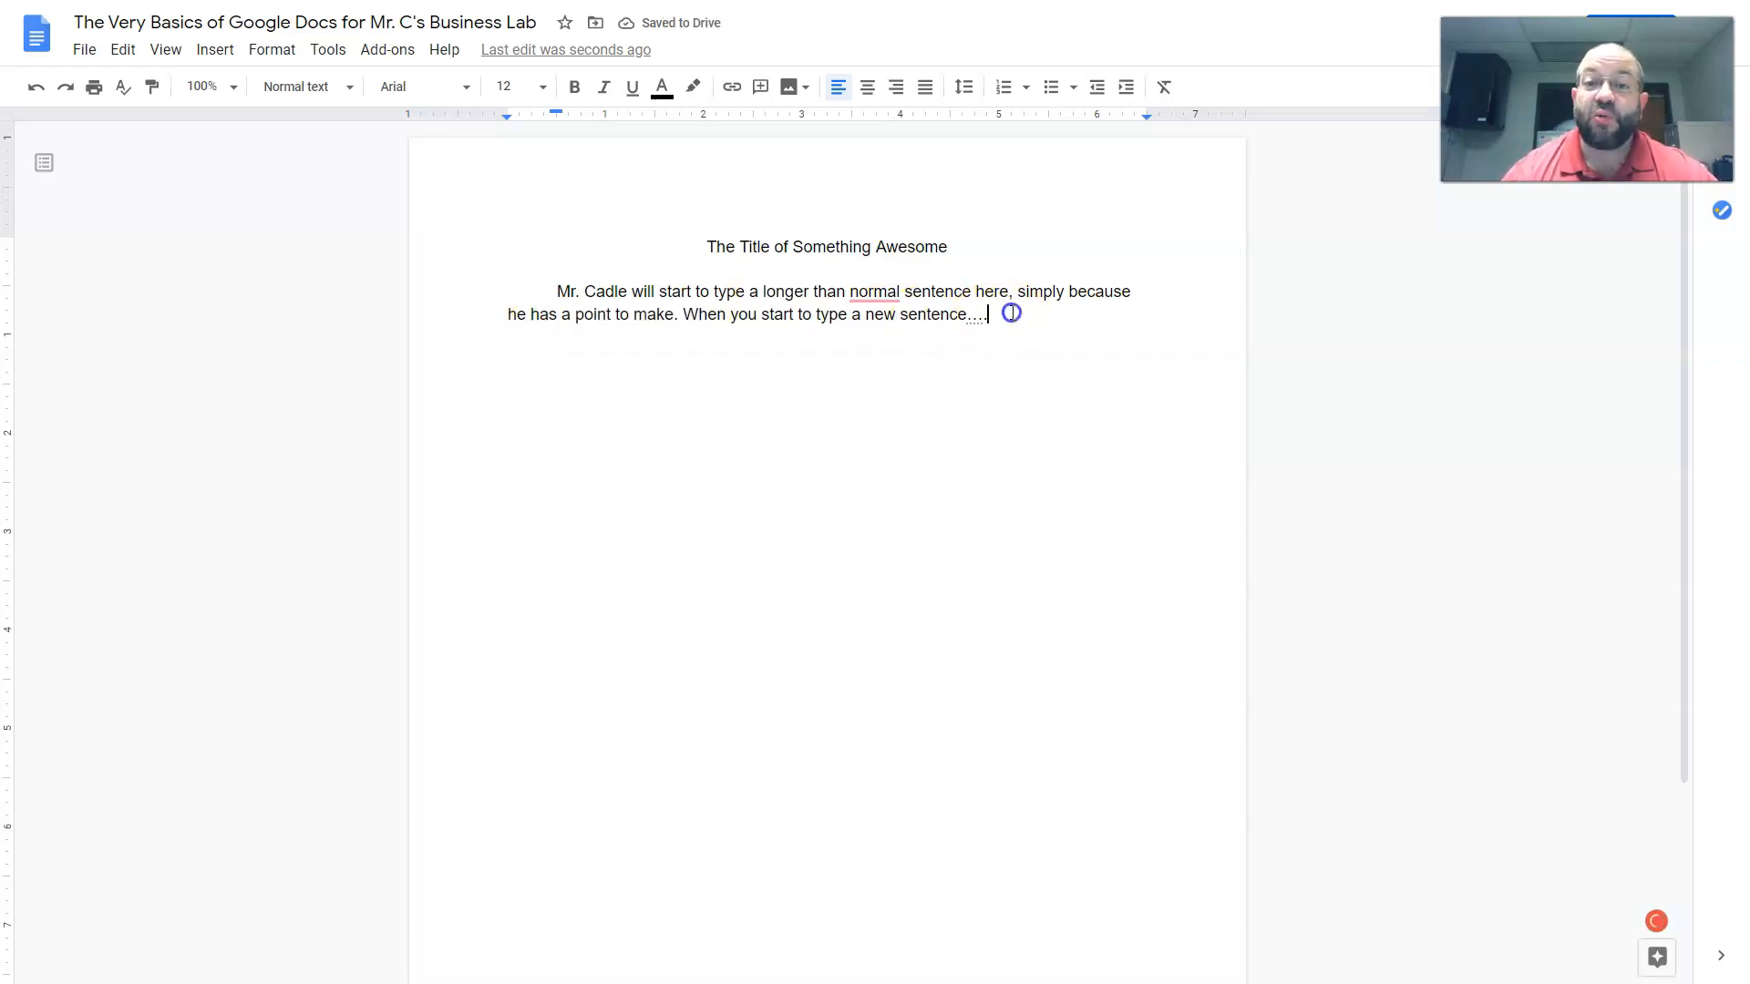
key(BackSpace)
key(BackSpace)
key(BackSpace)
key(BackSpace)
key(BackSpace)
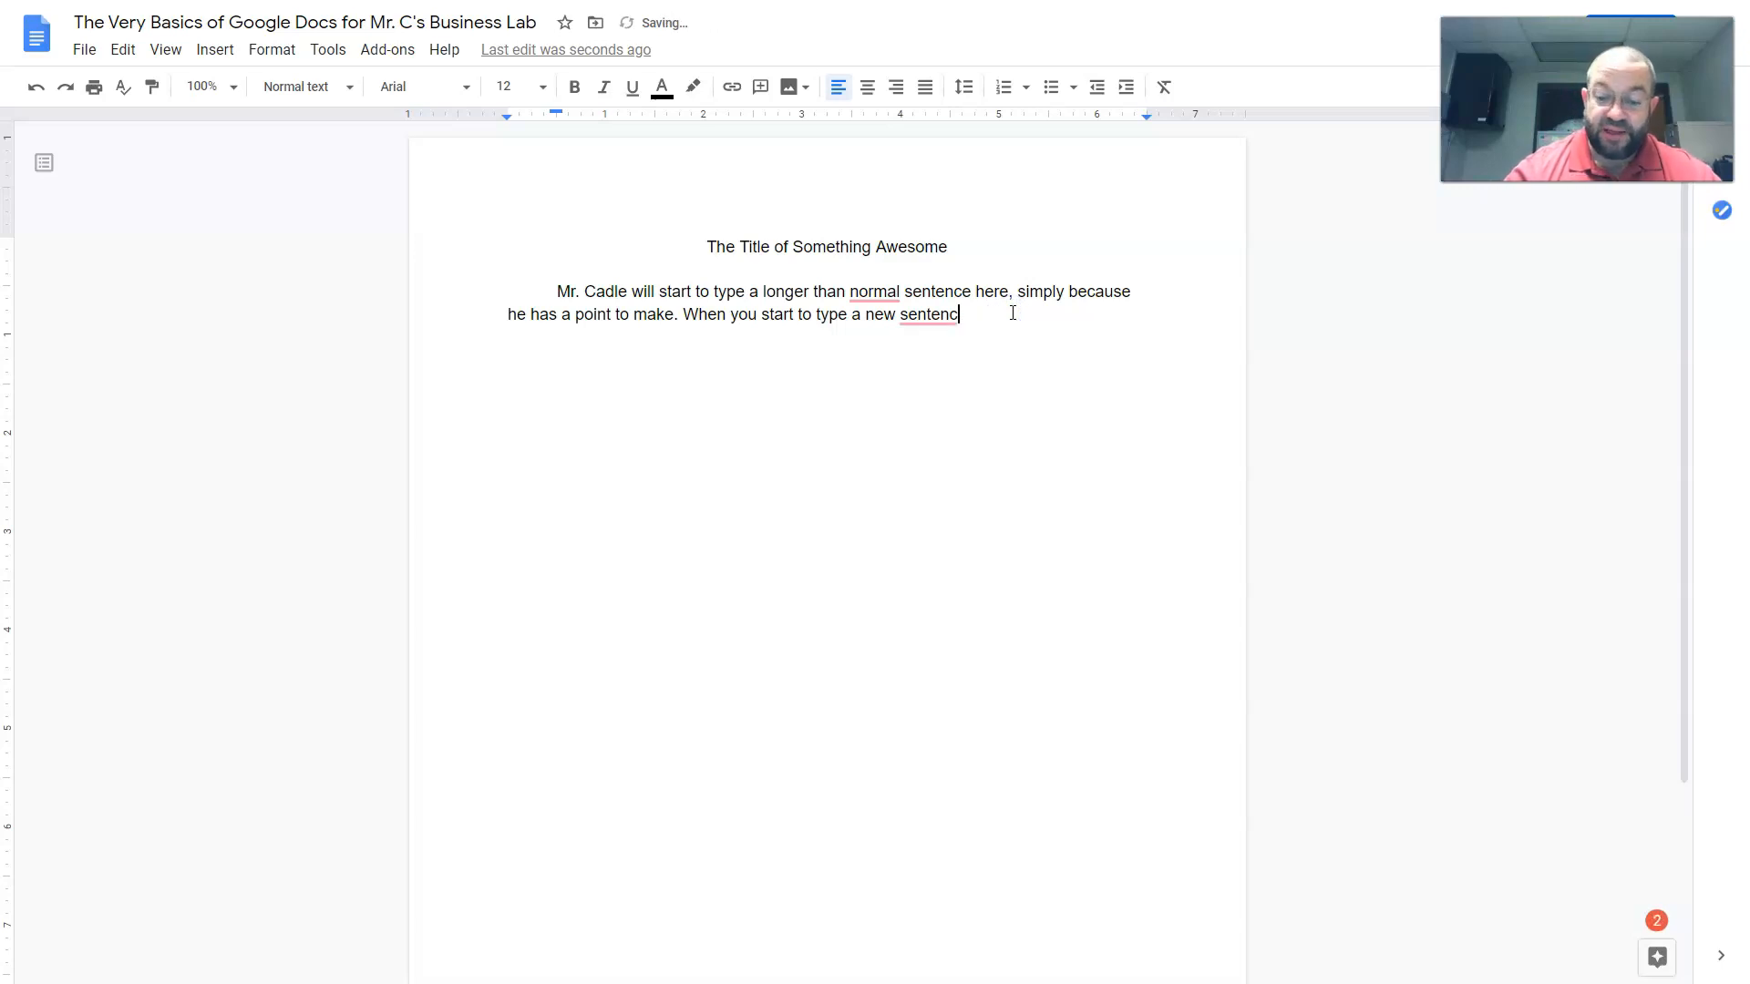
key(BackSpace)
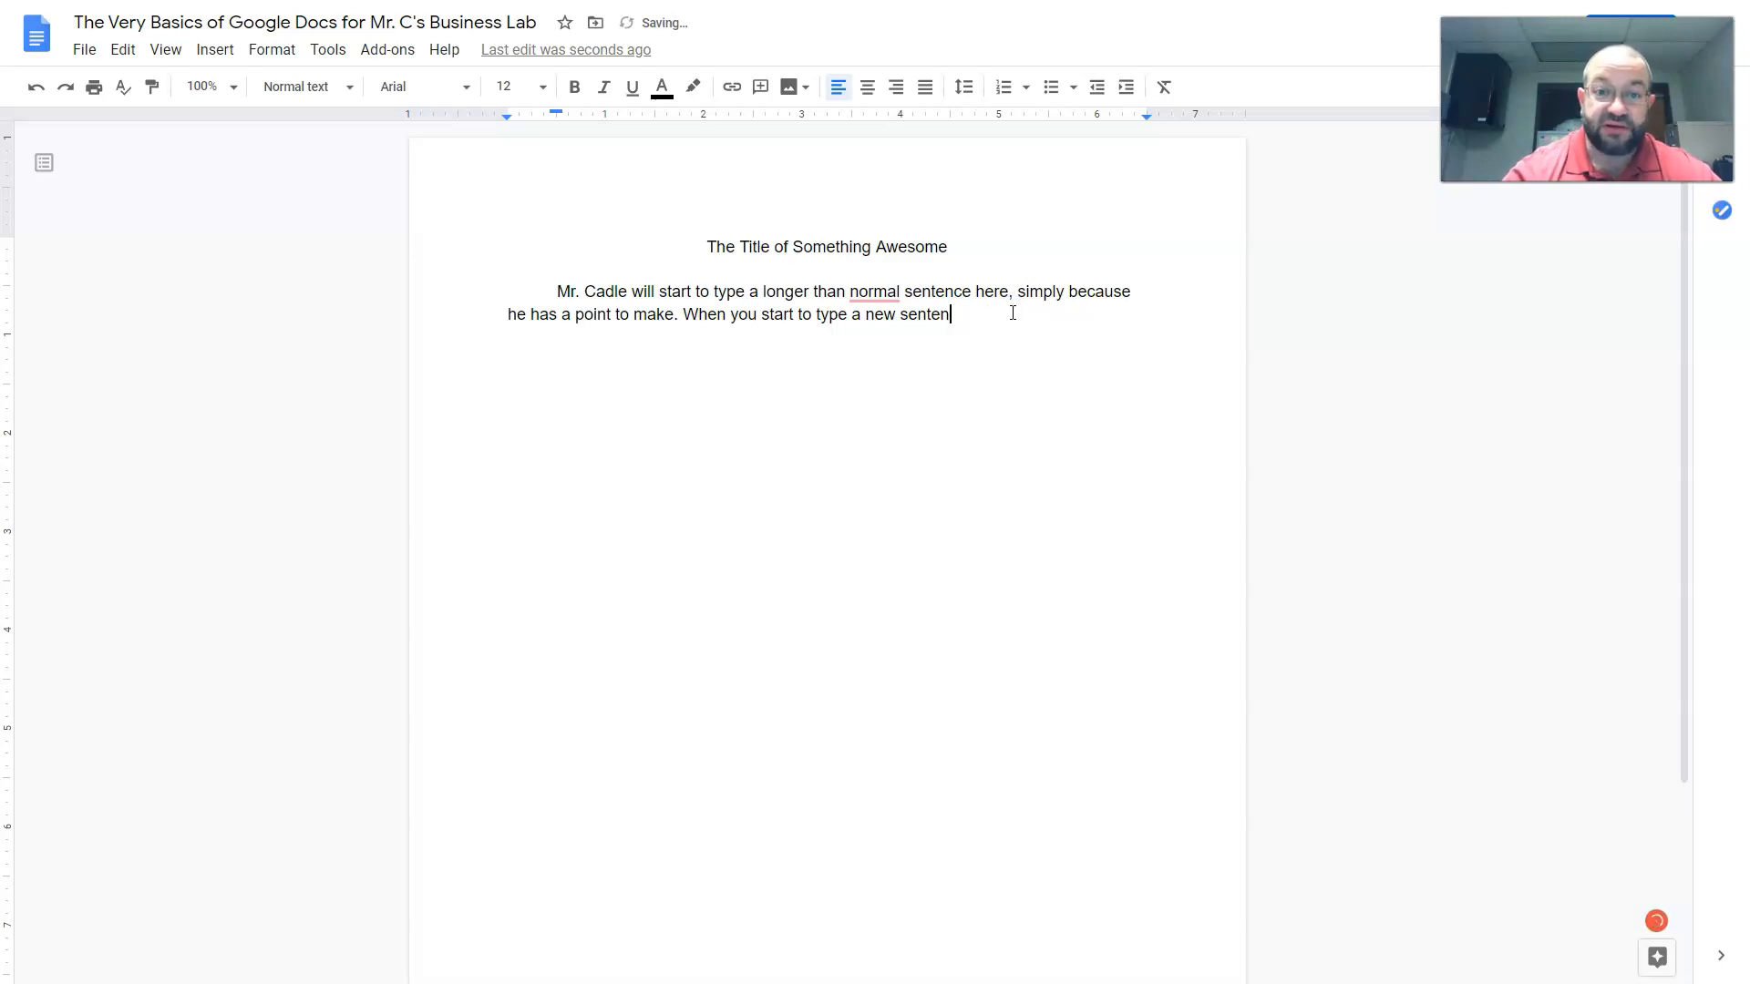
key(BackSpace)
key(BackSpace)
key(BackSpace)
key(BackSpace)
key(BackSpace)
key(BackSpace)
key(BackSpace)
key(BackSpace)
key(BackSpace)
key(BackSpace)
key(BackSpace)
key(BackSpace)
key(BackSpace)
key(BackSpace)
key(BackSpace)
key(BackSpace)
key(BackSpace)
key(BackSpace)
key(BackSpace)
key(BackSpace)
drag(789, 317, 684, 315)
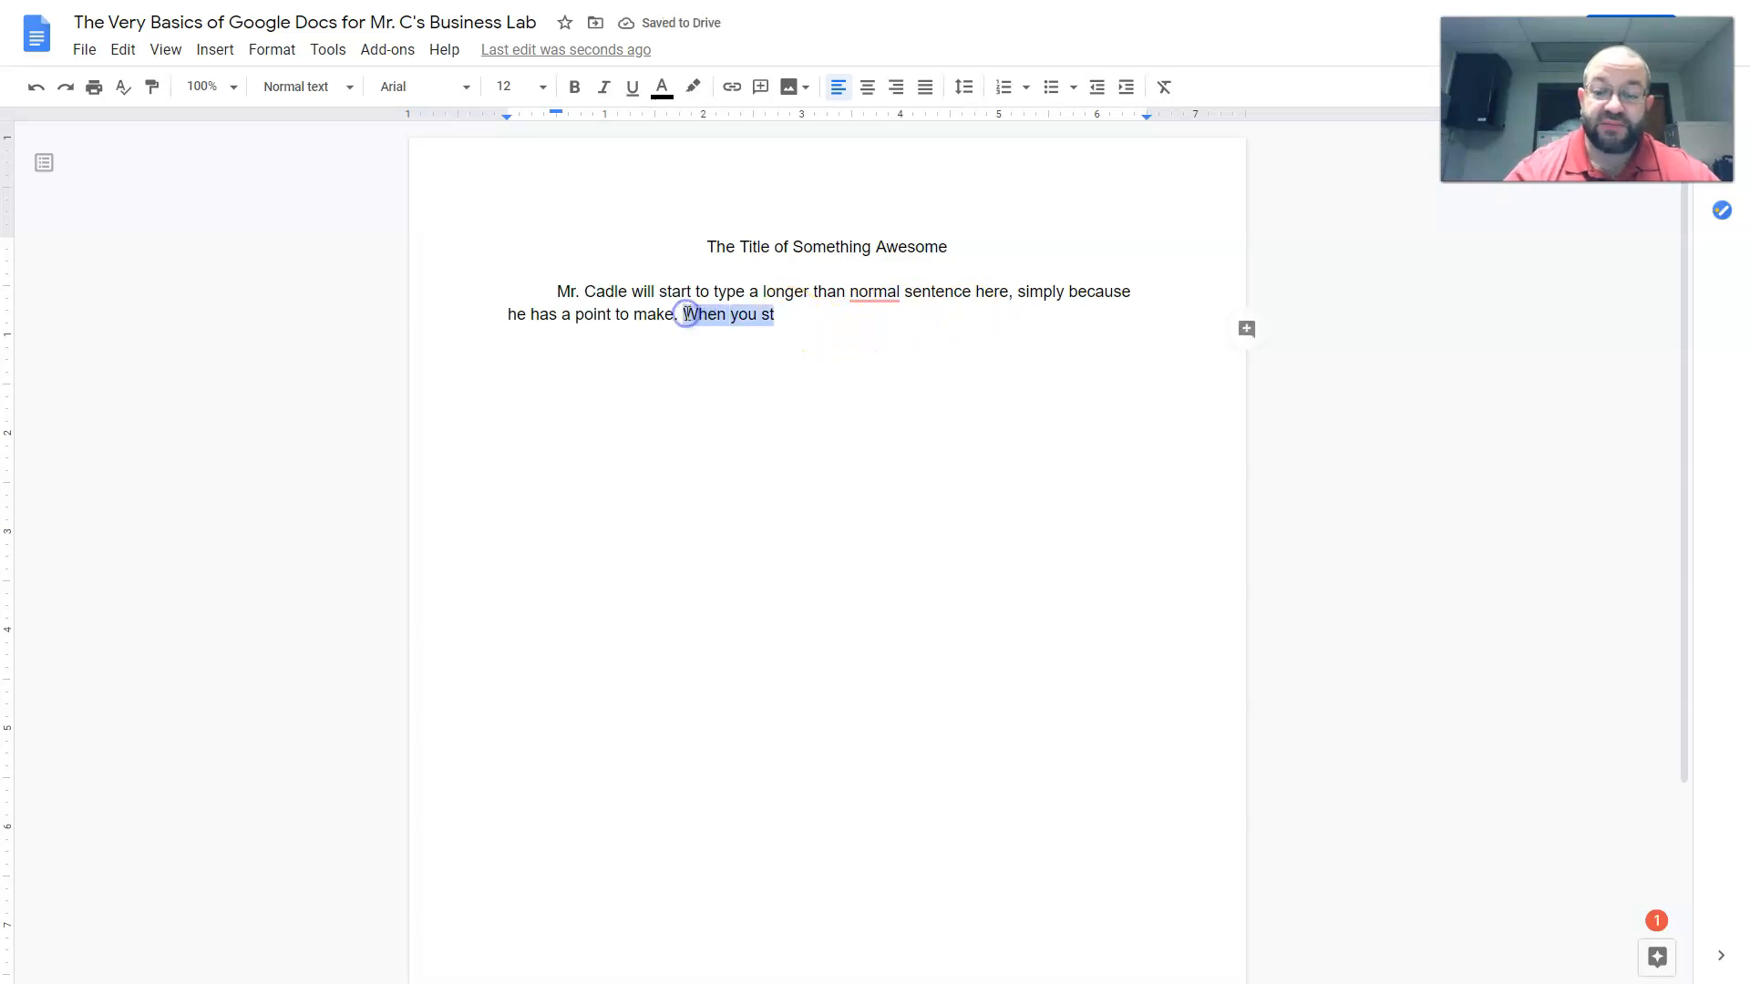
key(BackSpace)
key(BackSpace)
key(Return)
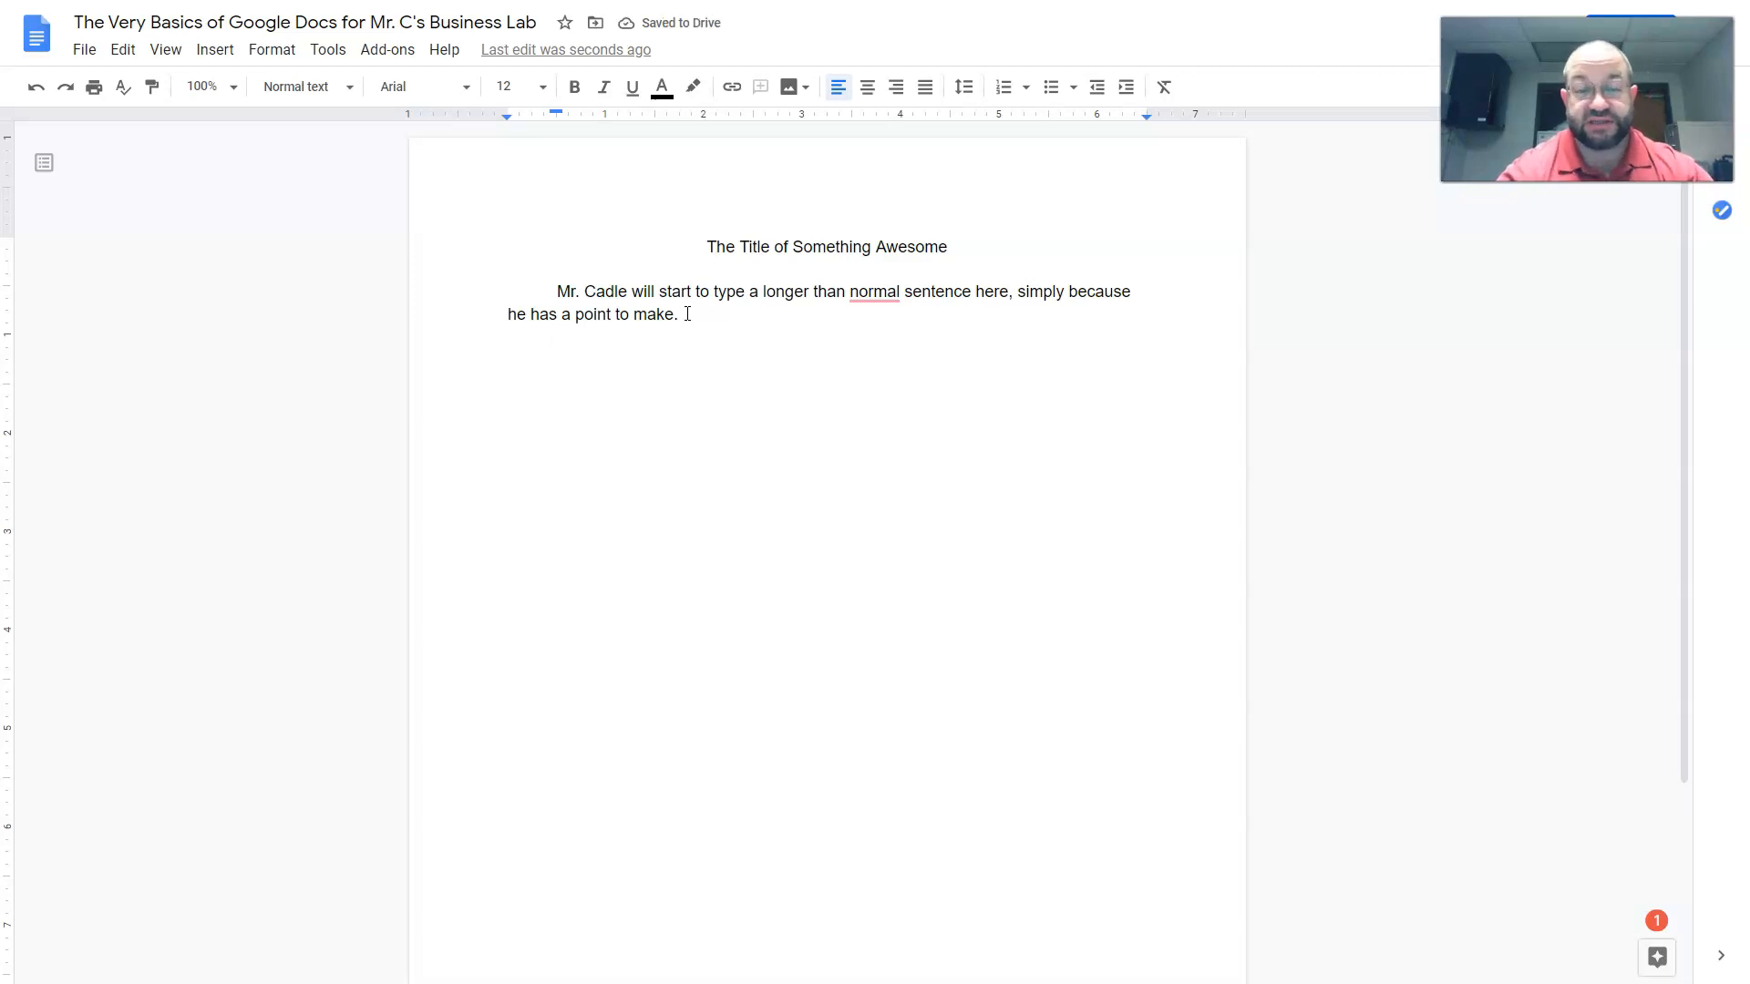
- Remove the paragraph's first-line indent and write "To start a new paragraph of my essay." below it after a blank line
click(554, 291)
key(BackSpace)
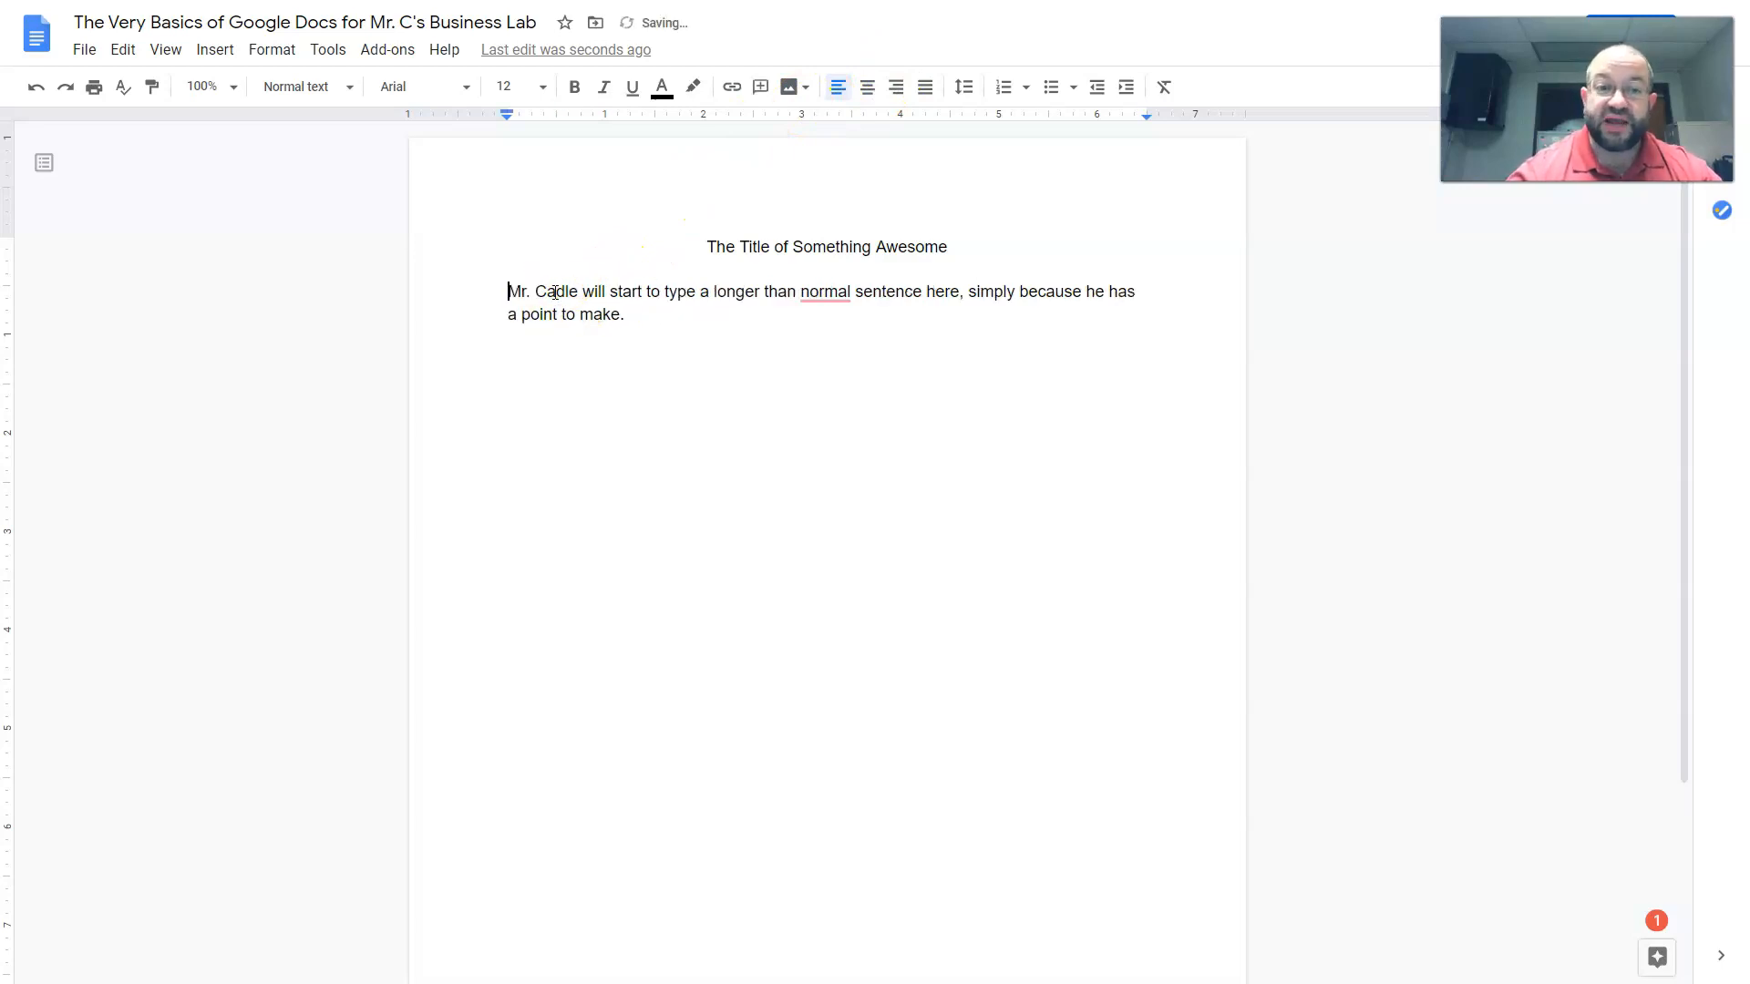
click(645, 313)
key(Return)
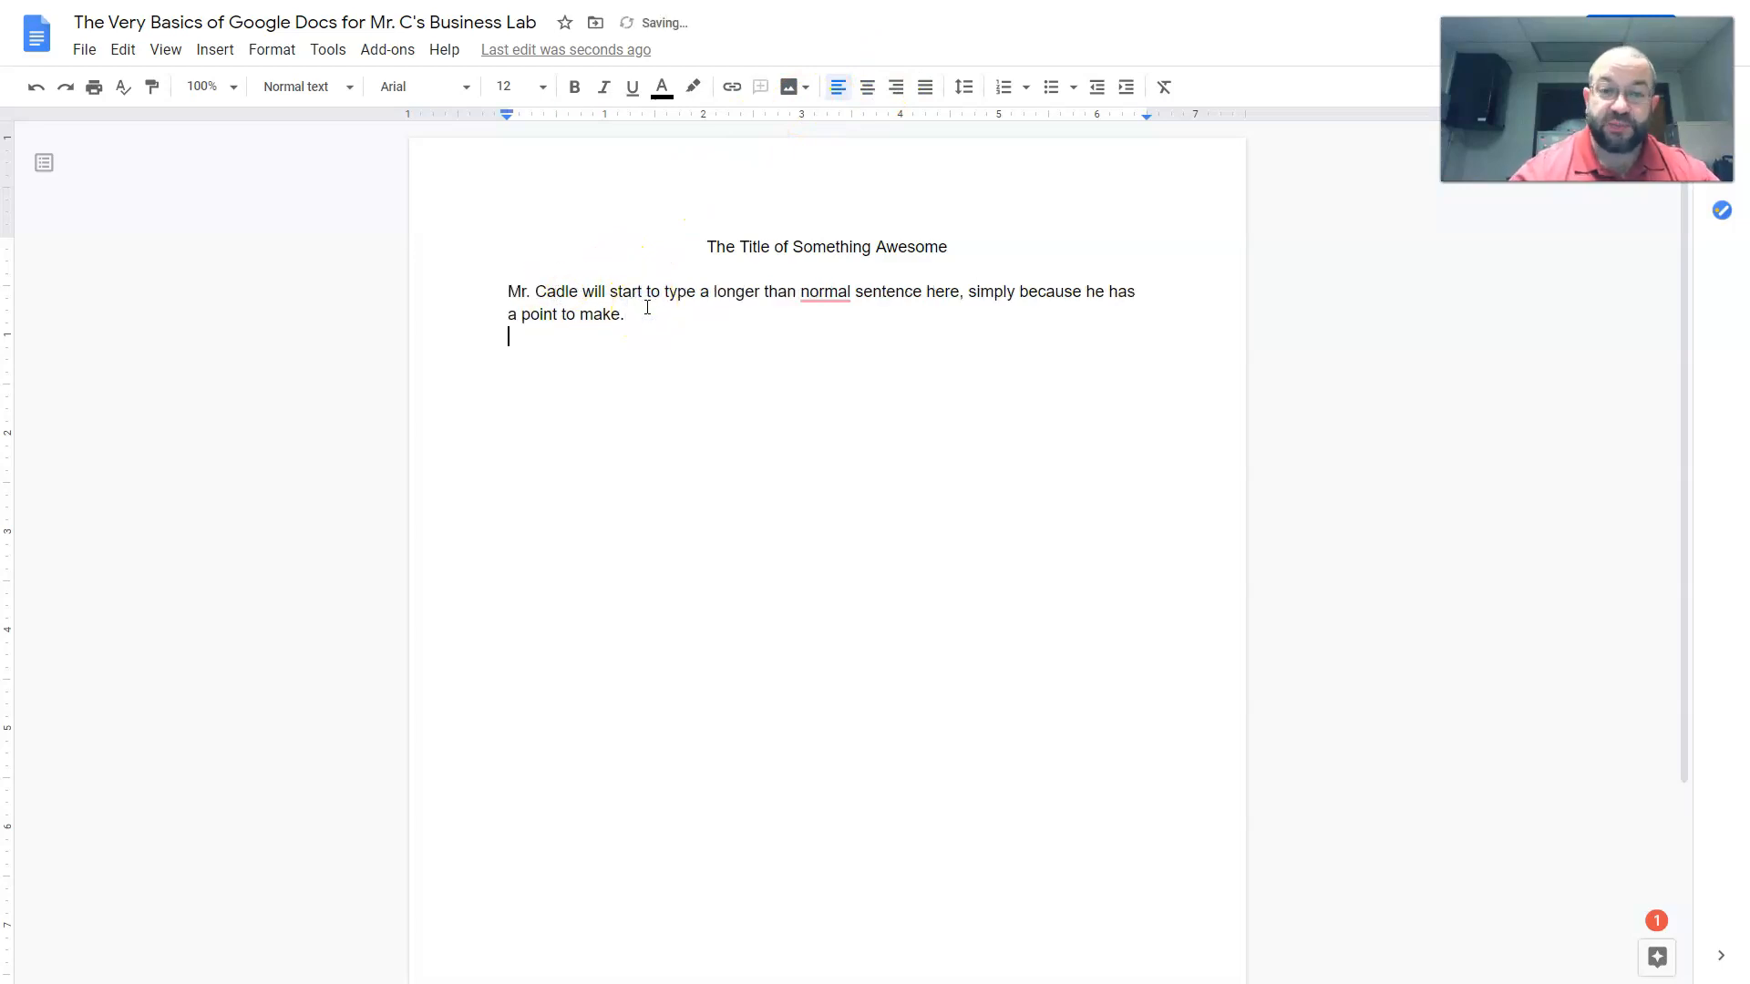
text(To star)
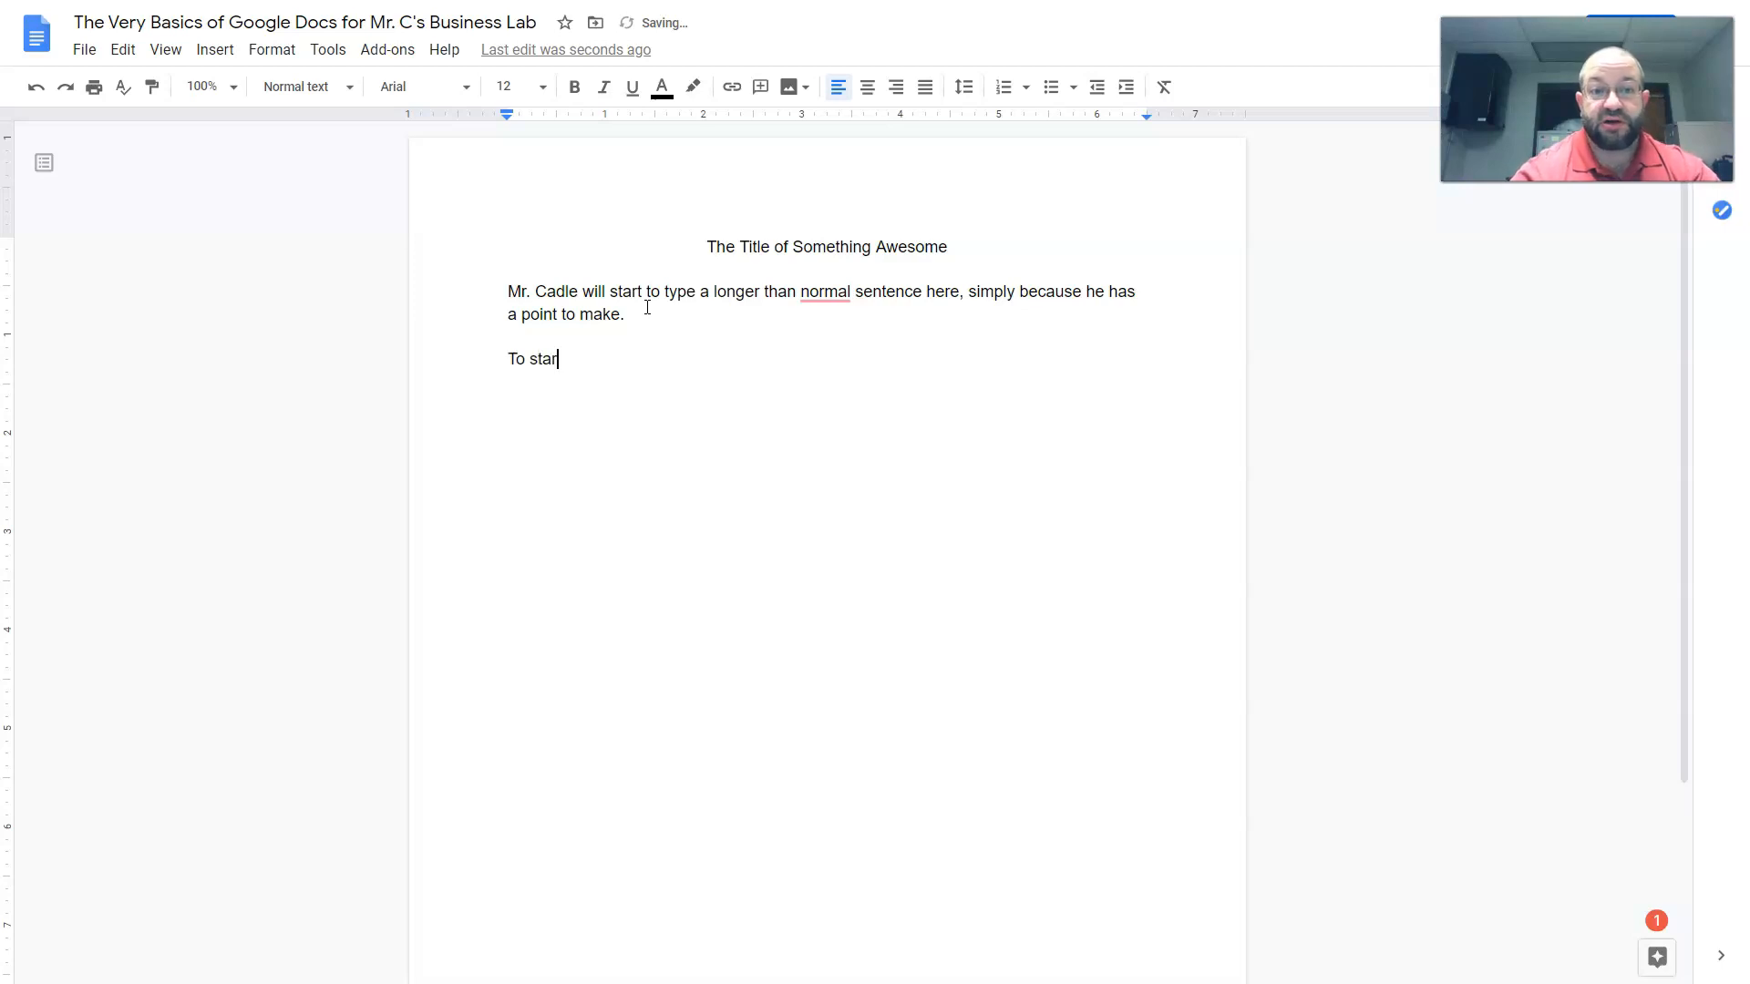
text(t a new para)
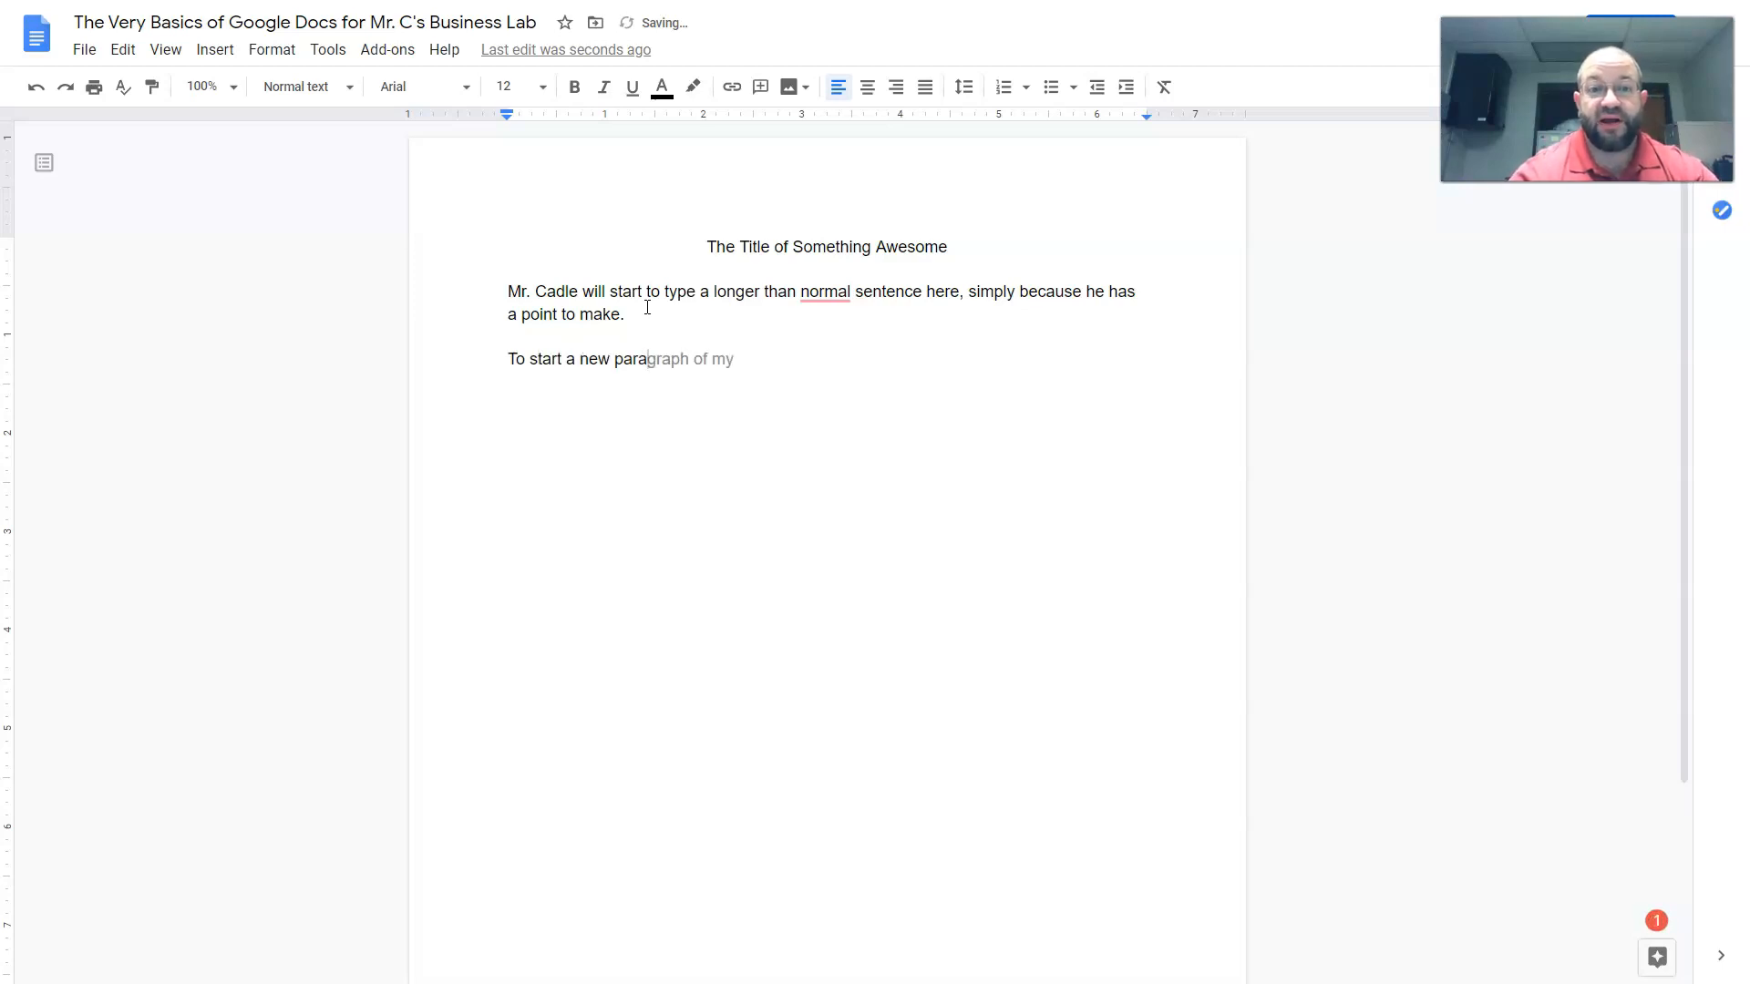
key(Tab)
text(essay.)
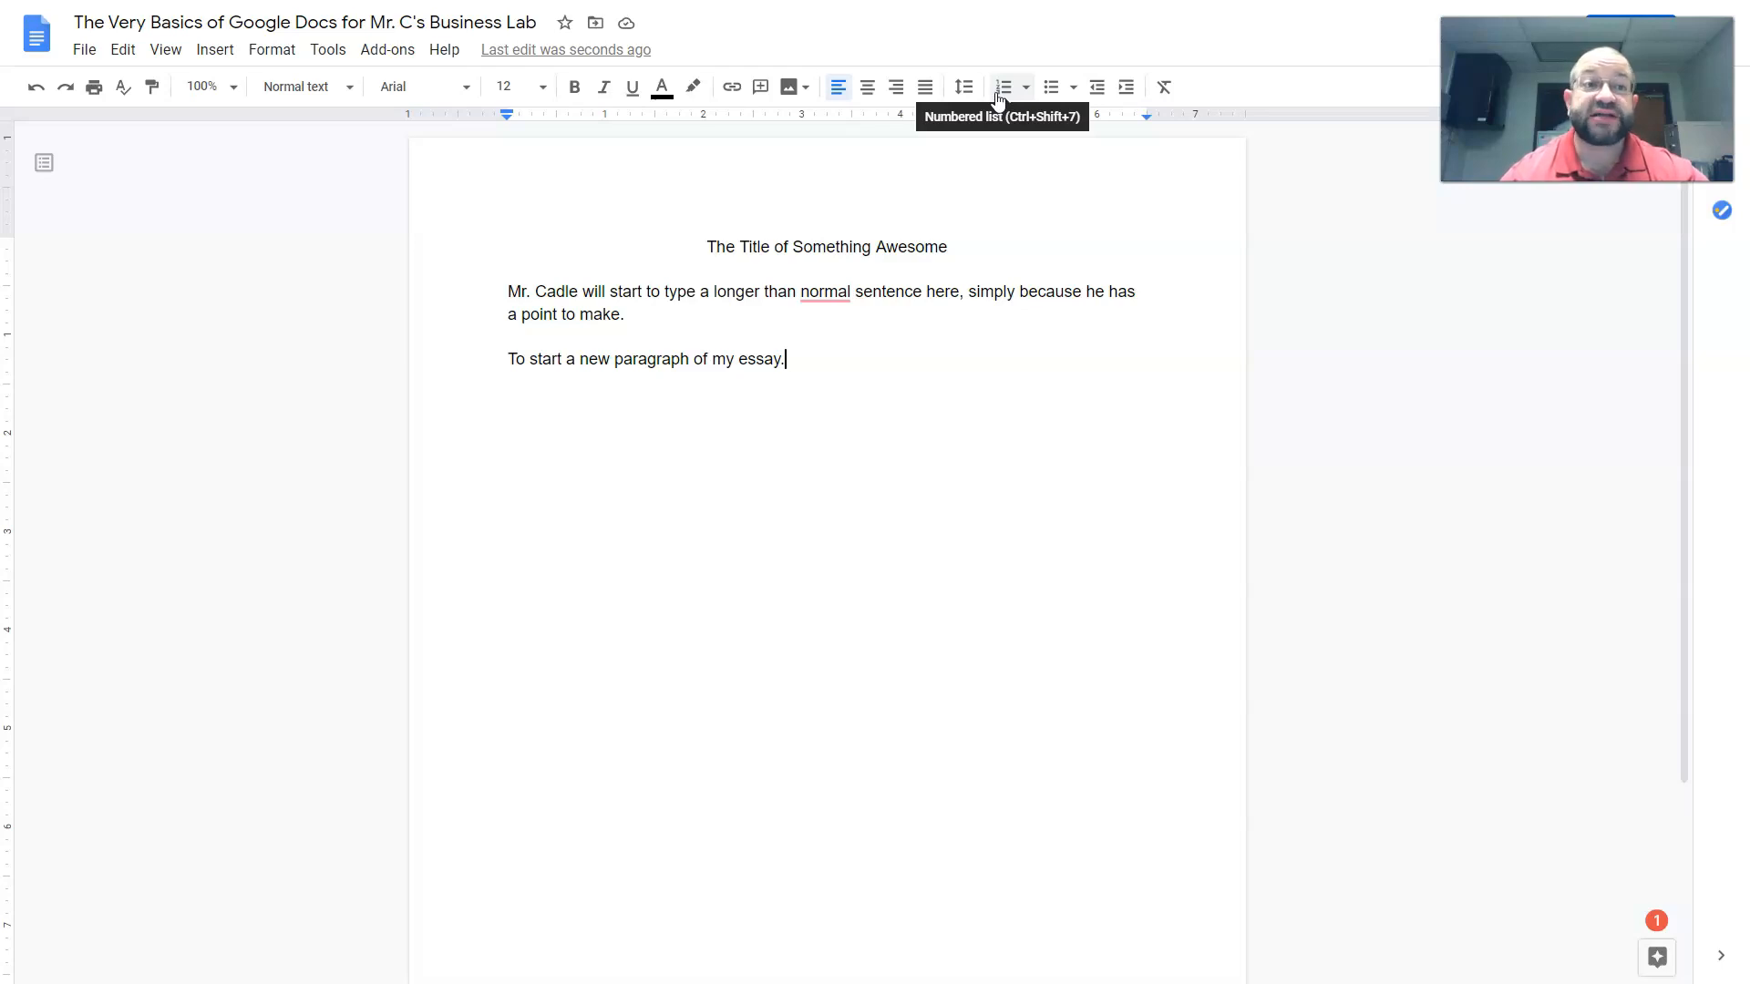
- Check the document's word count and close the dialog without displaying the count while typing
click(335, 52)
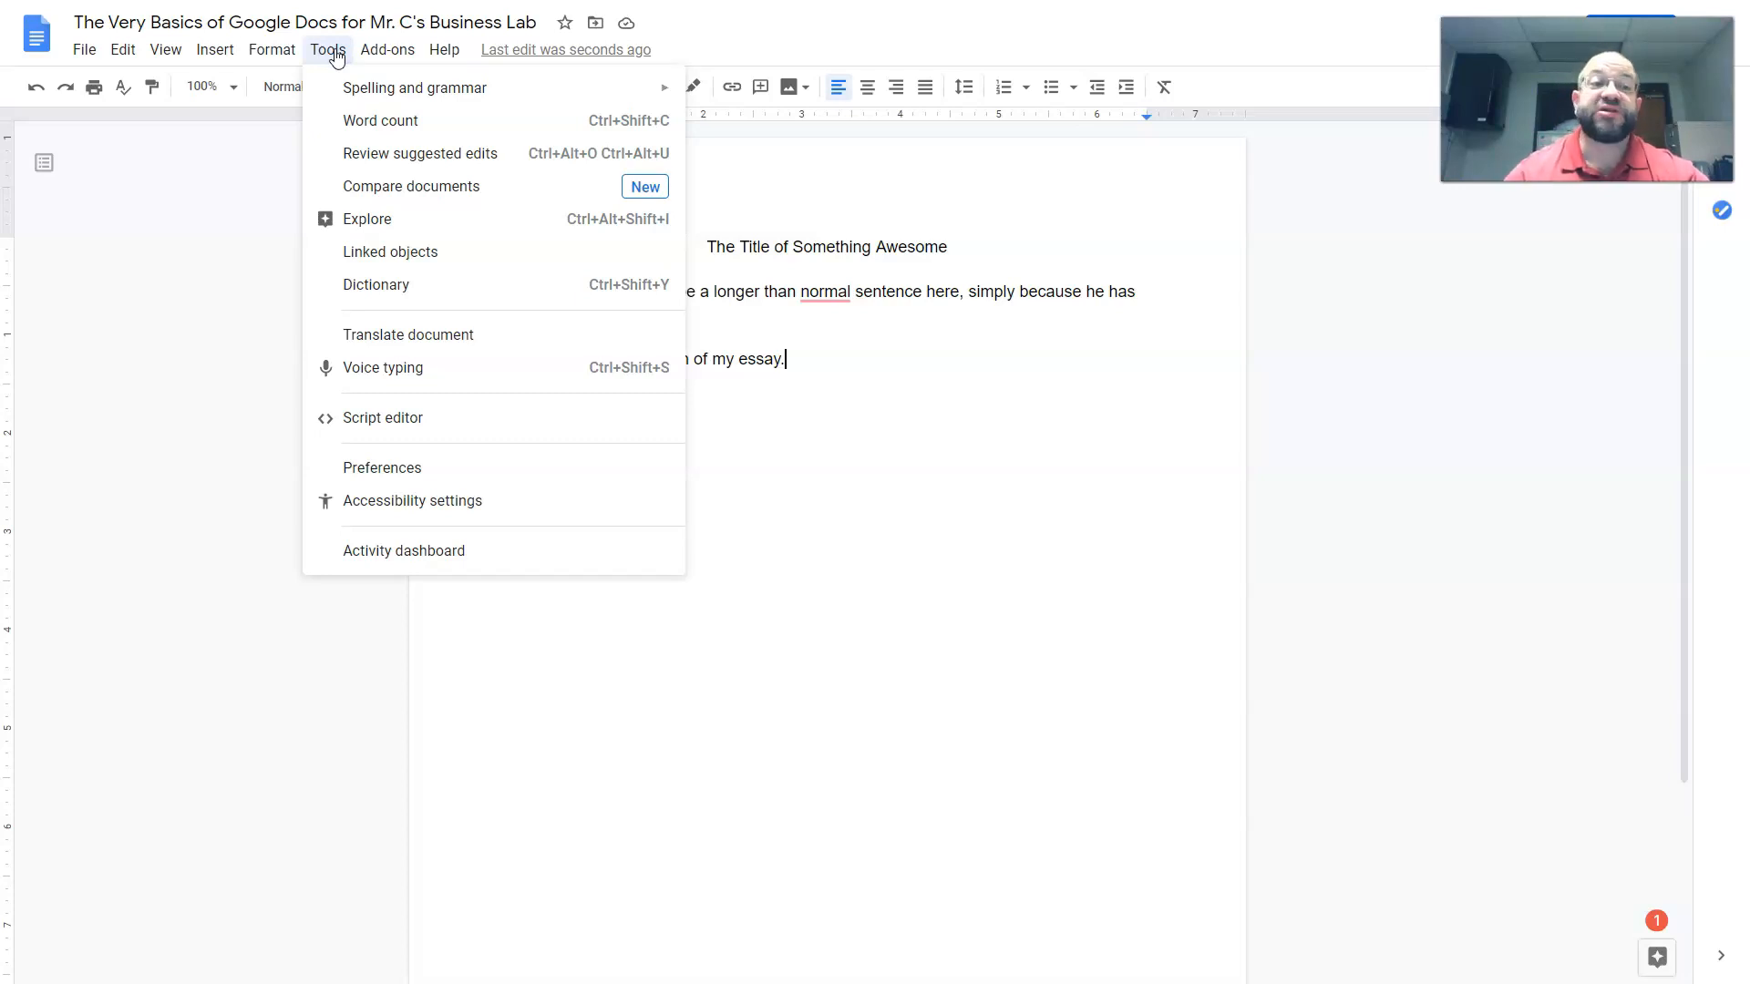
click(407, 127)
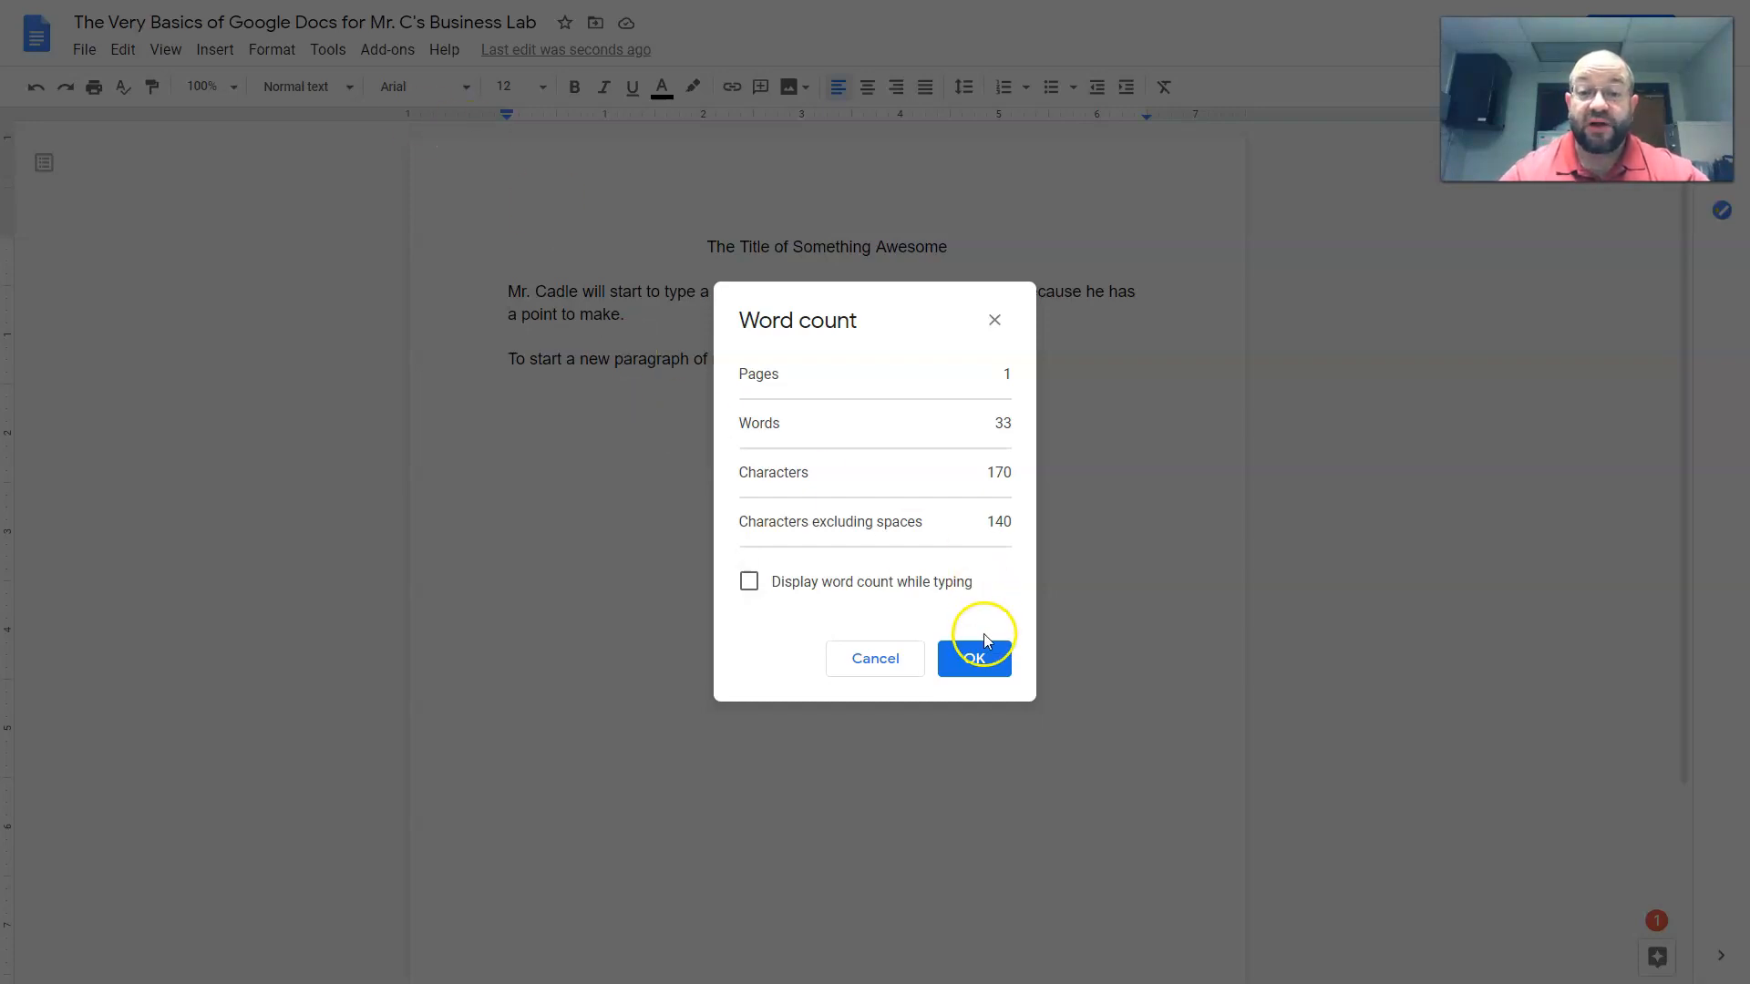
click(980, 671)
click(128, 613)
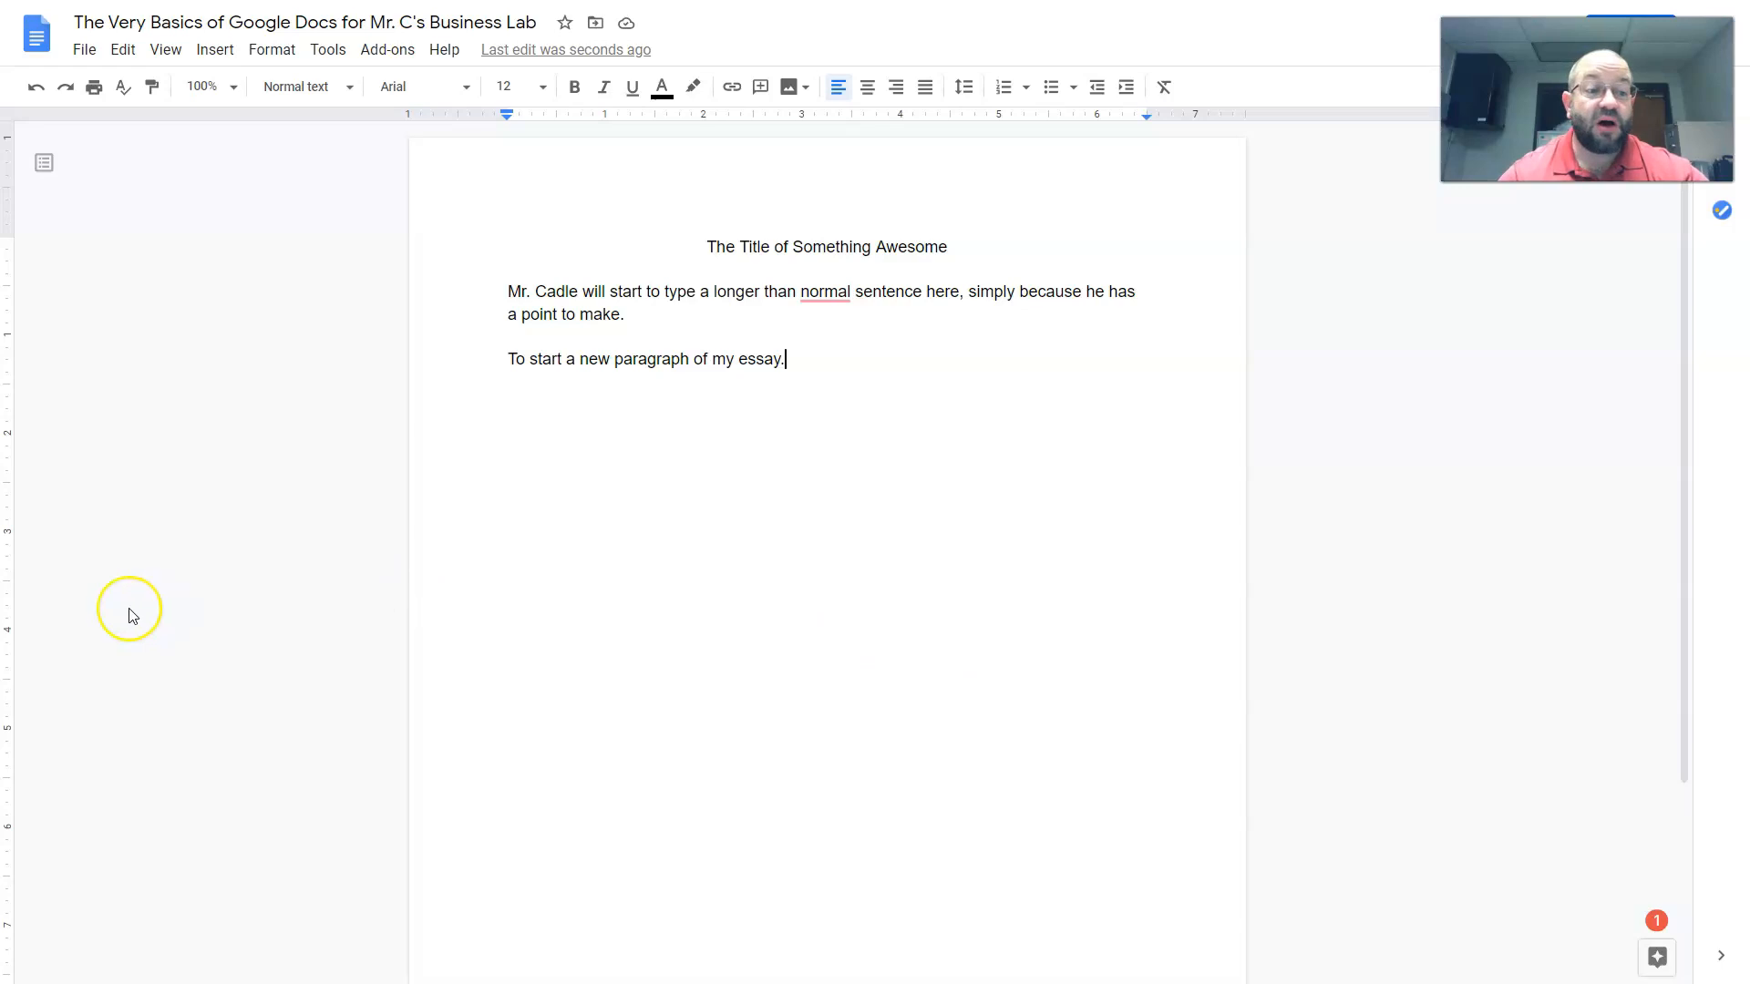